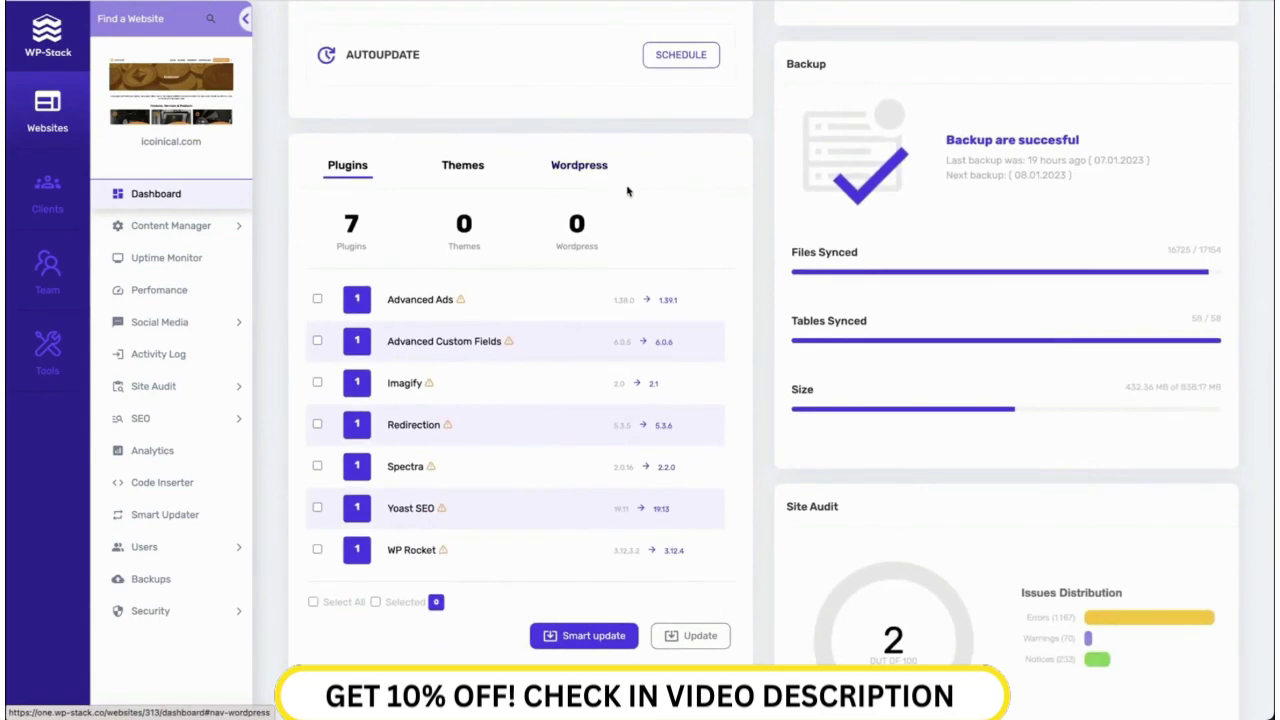
- Review the icoinical.com dashboard's pending plugin updates, recent activity, site audit and Core Web Vitals
scroll(711, 266, "down", 1)
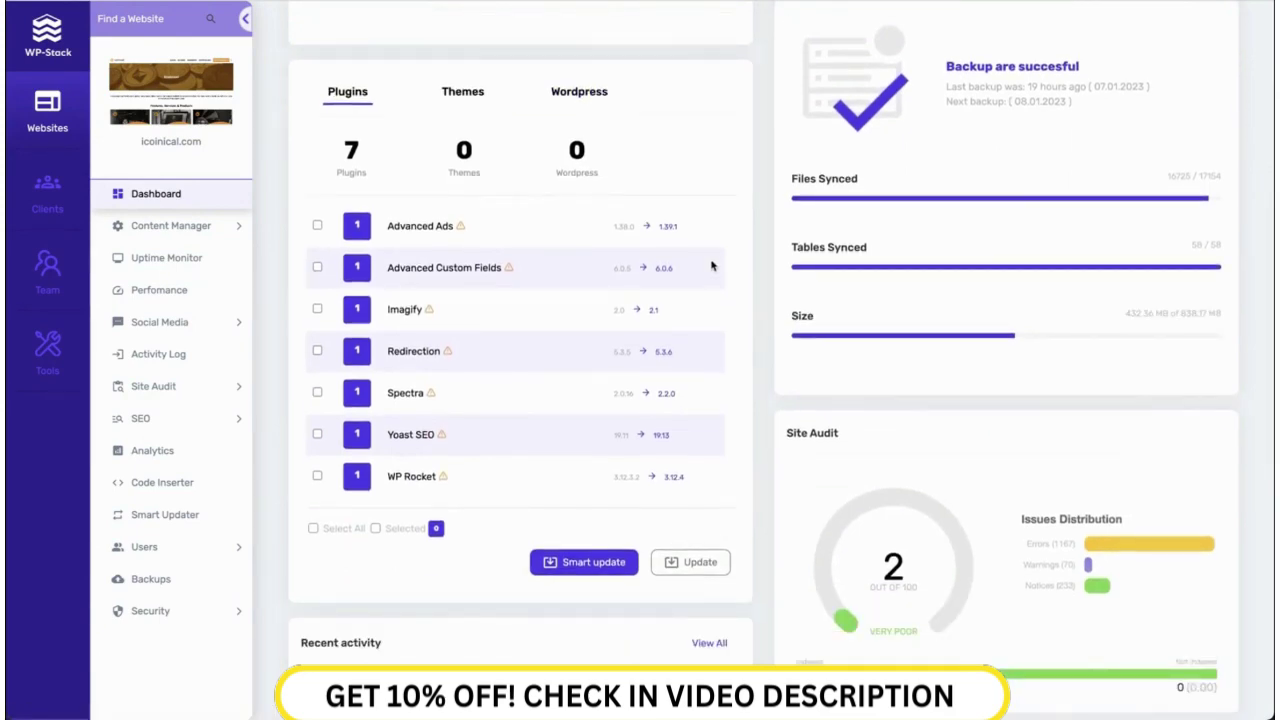
scroll(771, 357, "down", 5)
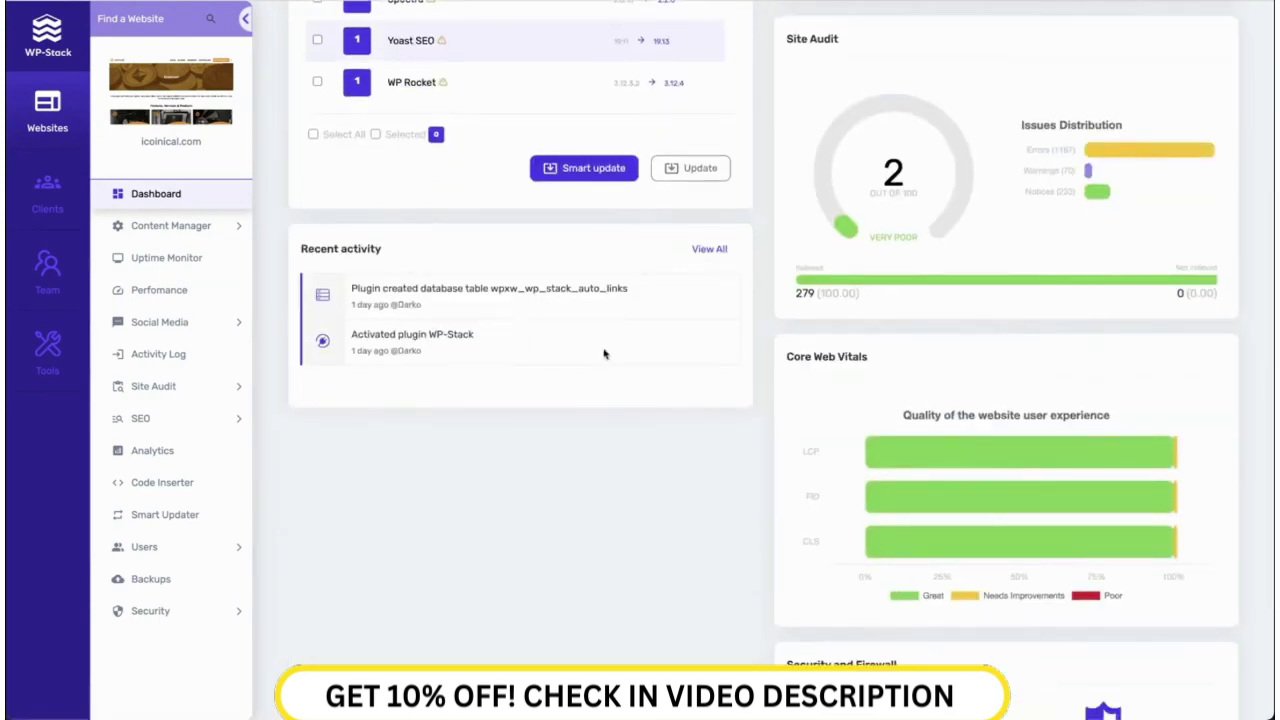
scroll(617, 386, "up", 1)
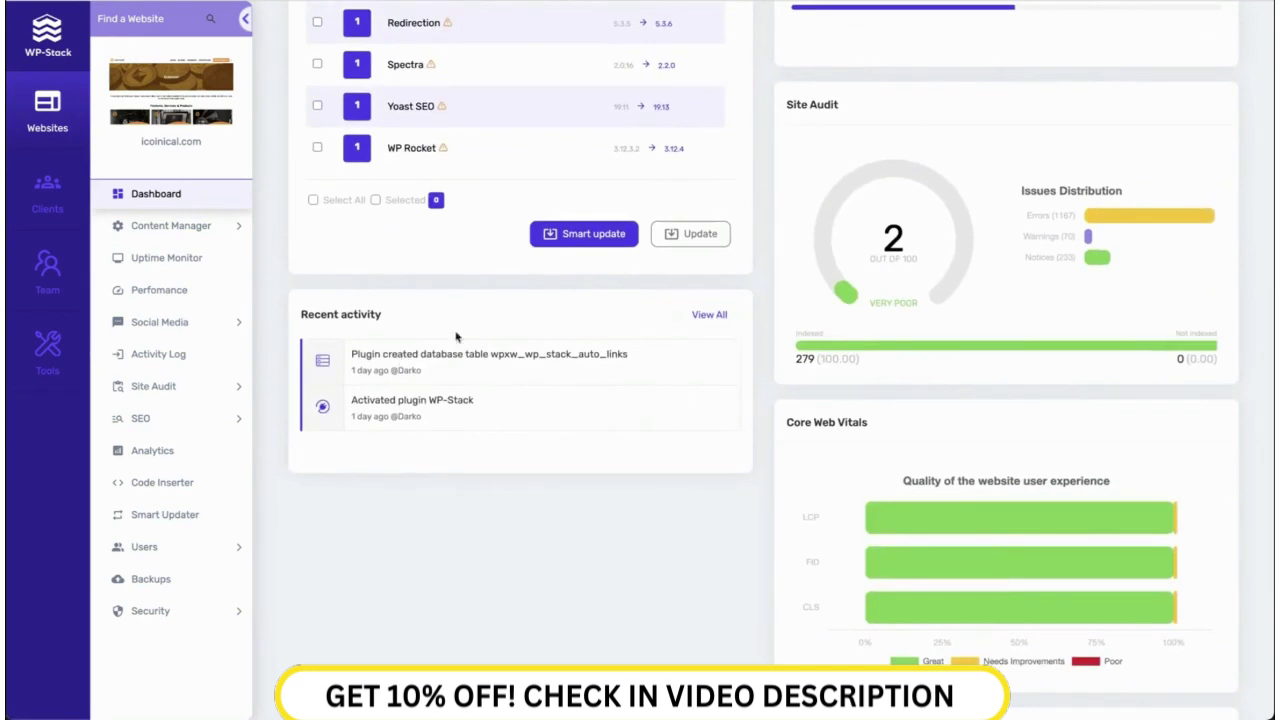
- Open the content Publisher and check its Google Drive URL import option, returning to local file import
left_click(238, 229)
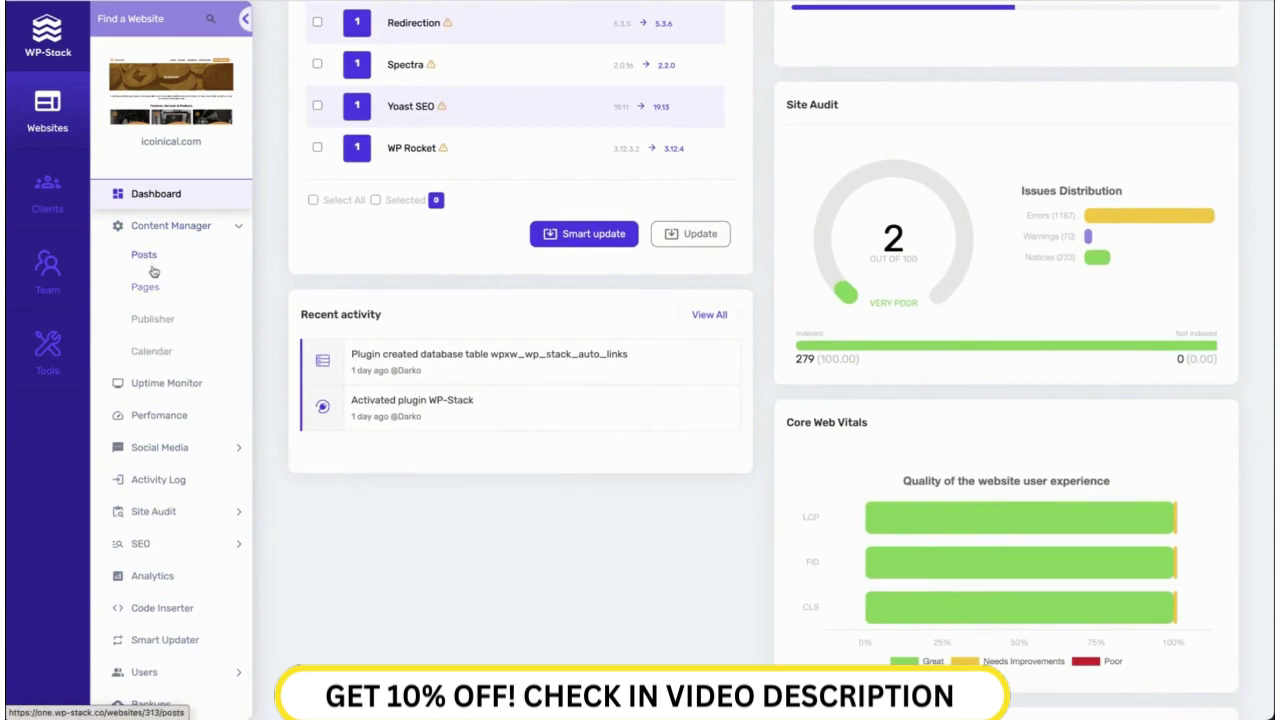
left_click(161, 320)
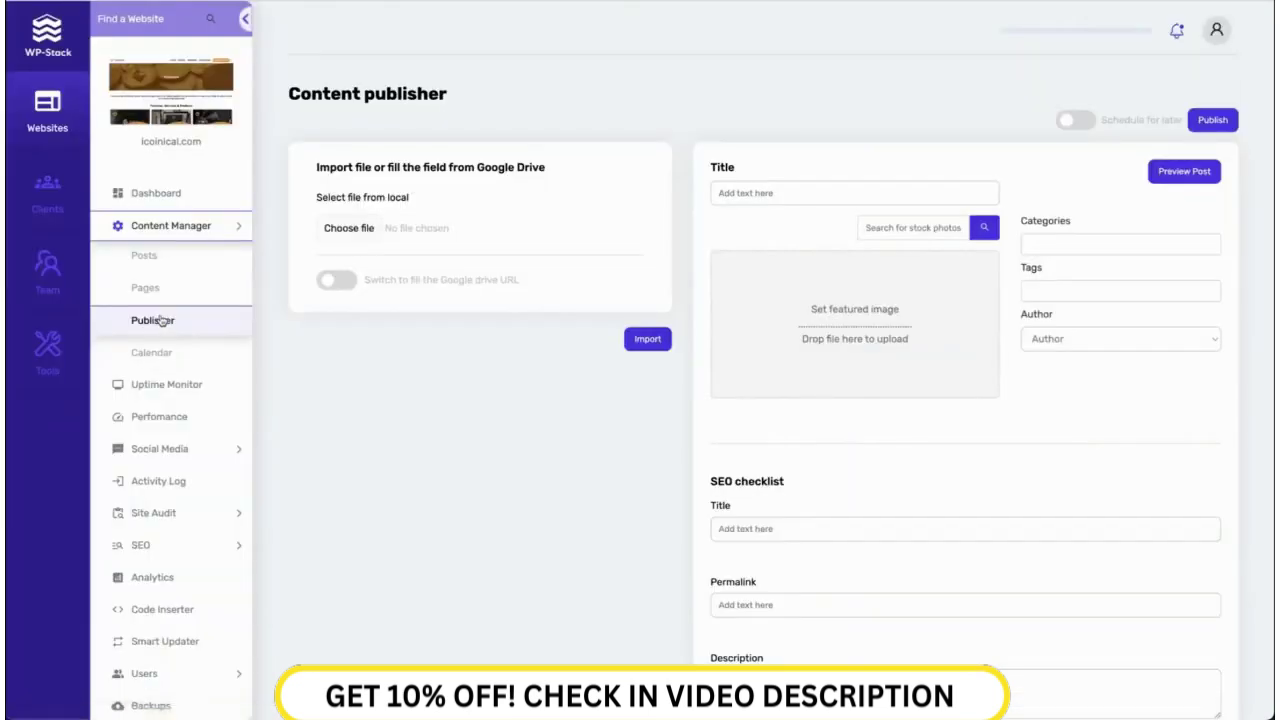
left_click(340, 281)
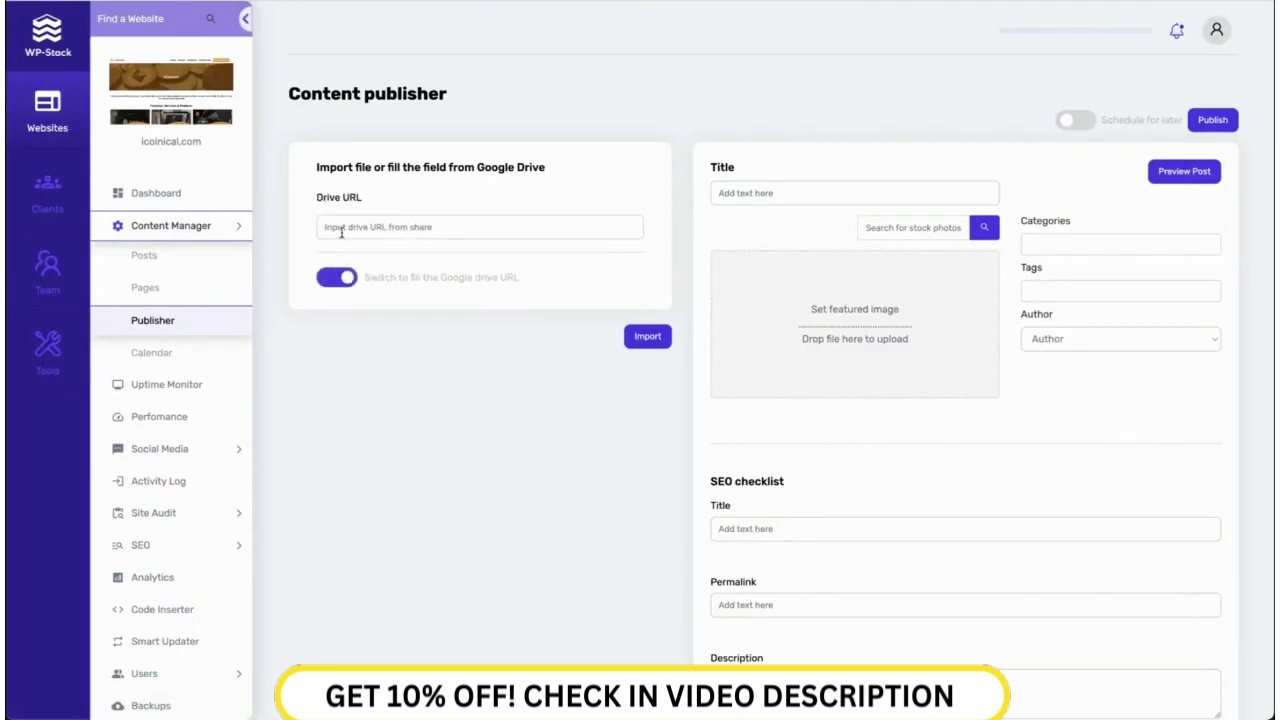
left_click(340, 231)
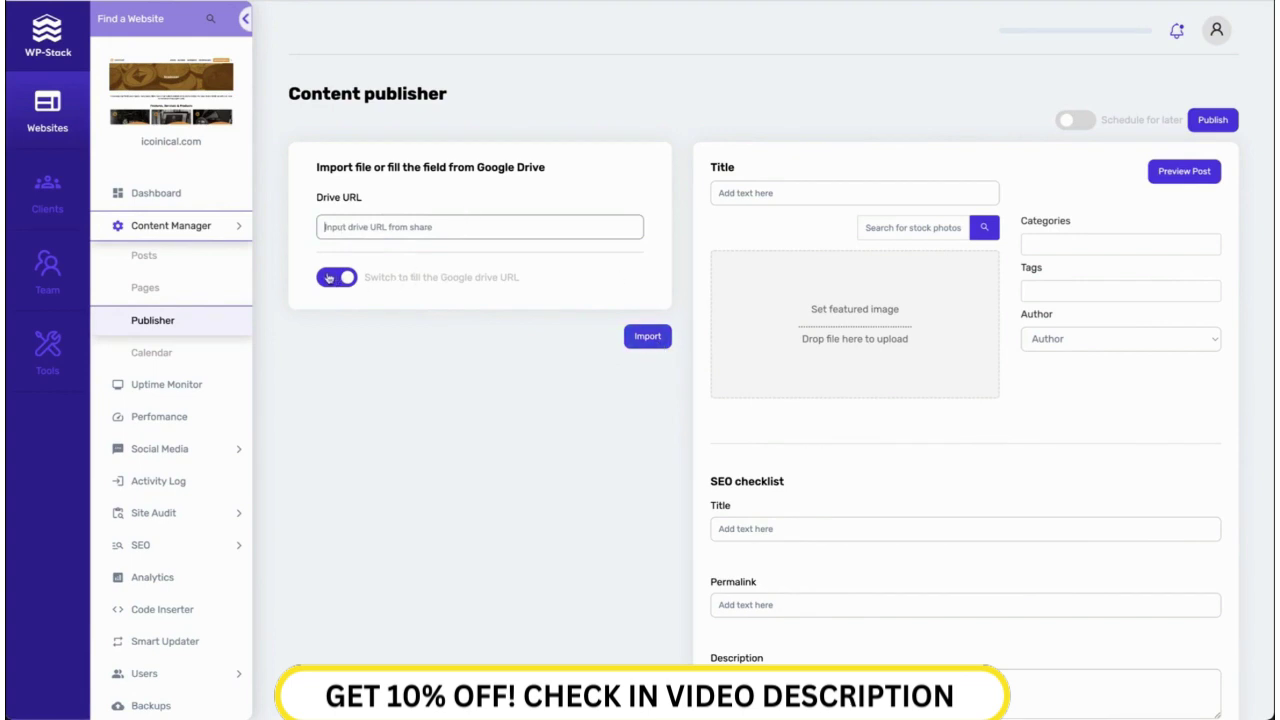
left_click(340, 278)
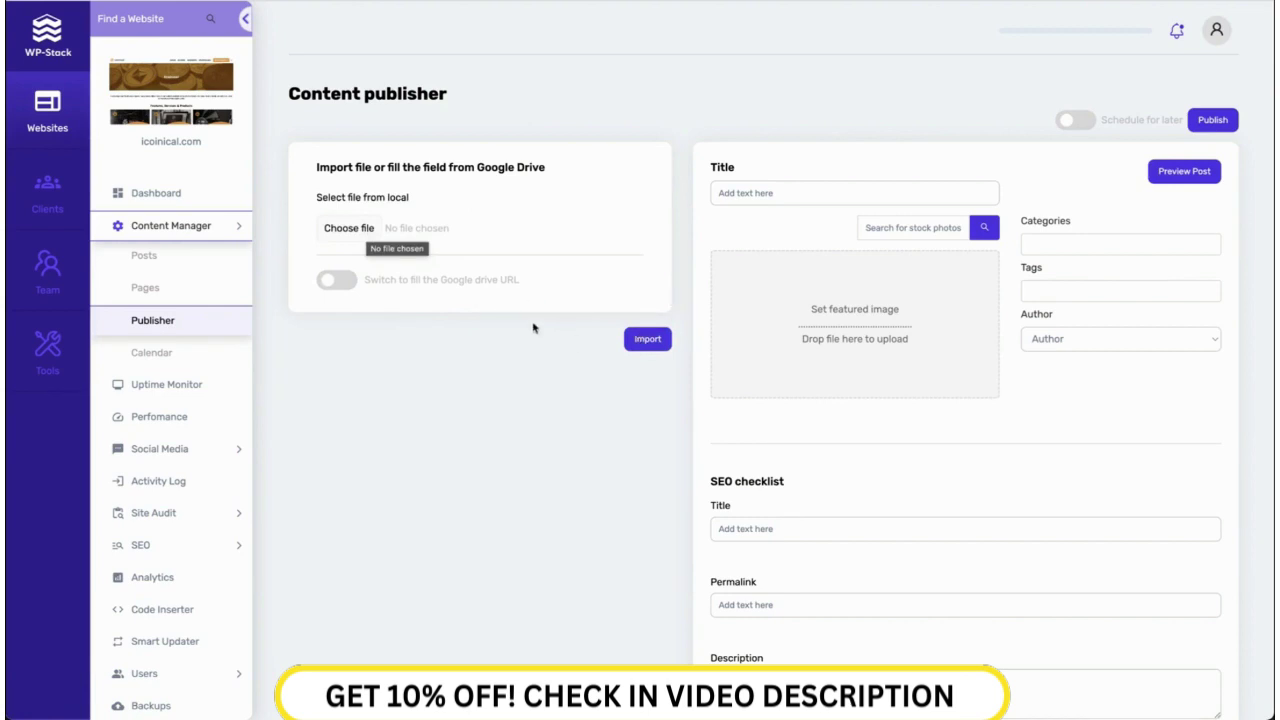
- Examine the Publisher's post fields, SEO checklist and Auto post to Social Media options
scroll(532, 326, "down", 1)
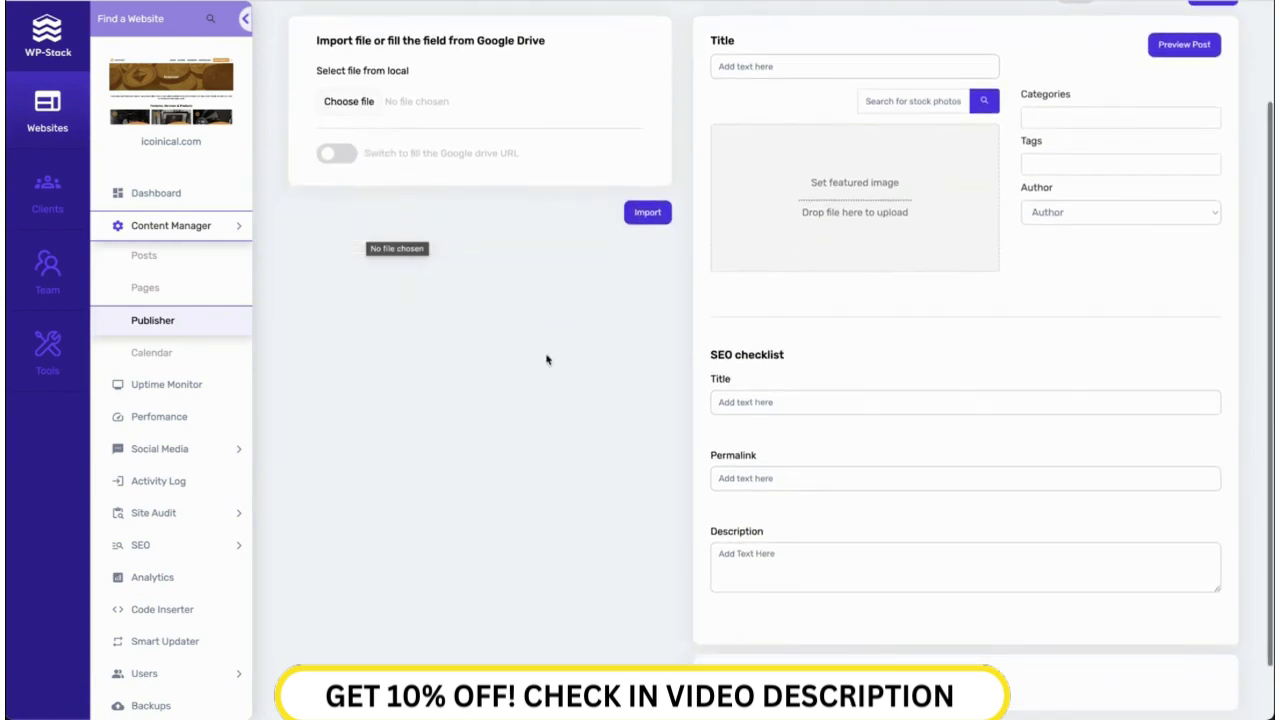
scroll(848, 244, "down", 1)
scroll(848, 244, "down", 1)
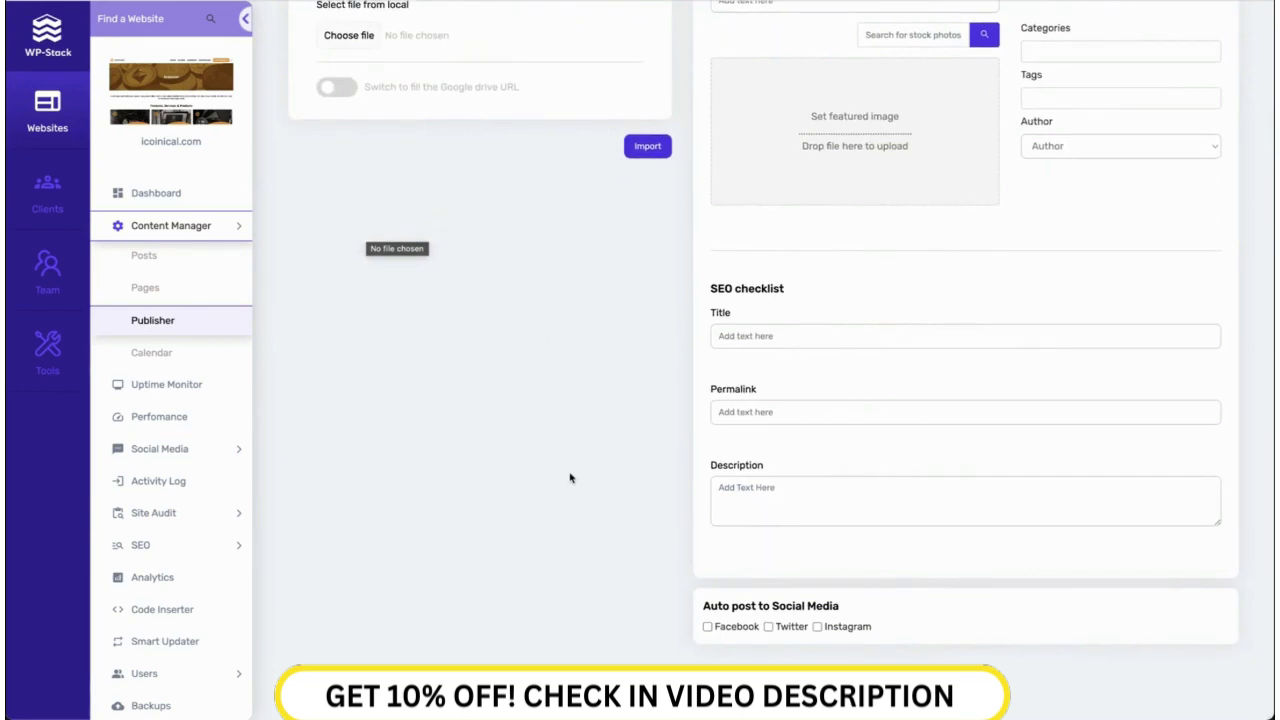
left_click(729, 627)
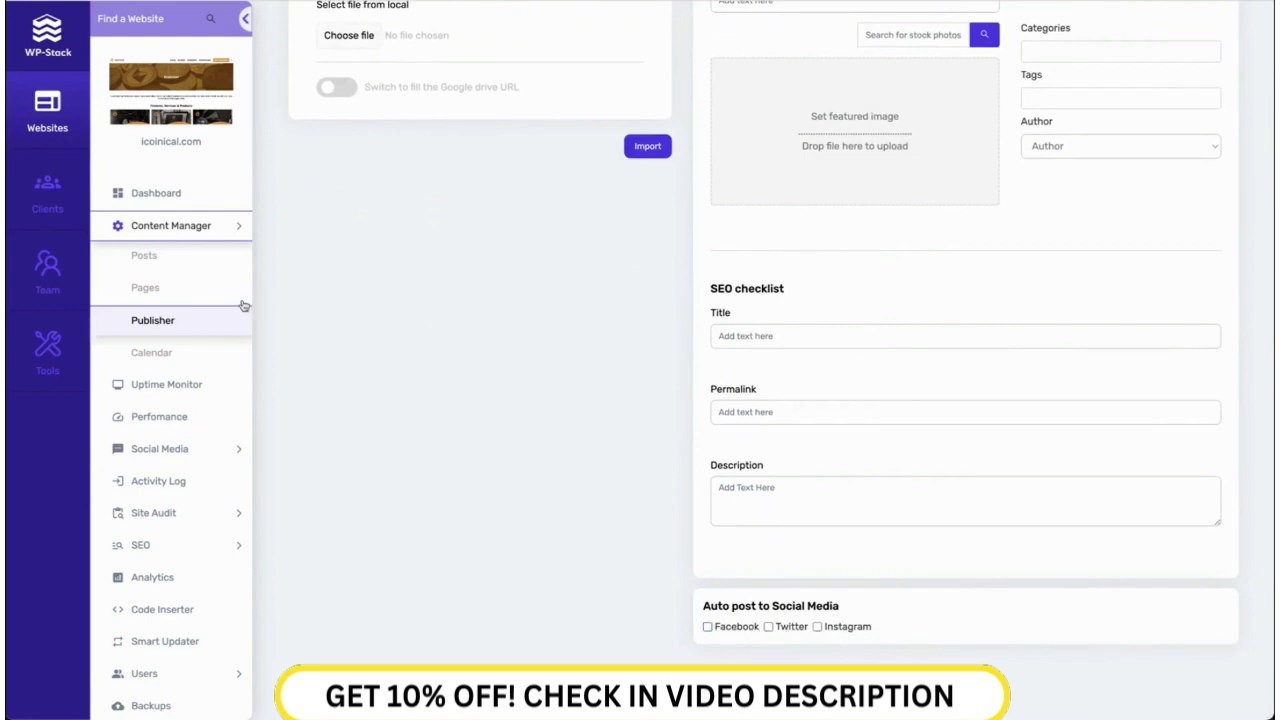
- Open the Content Manager's Calendar and view the January 2023 post schedule
left_click(152, 353)
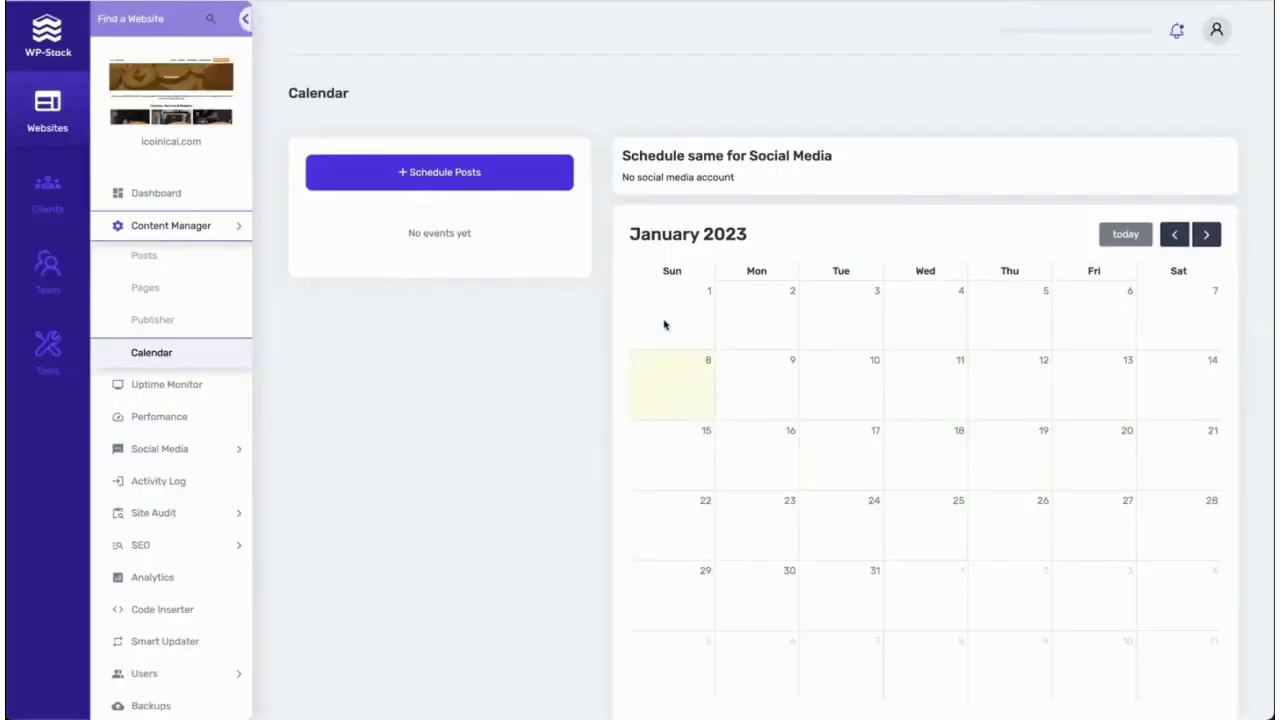
scroll(806, 366, "down", 1)
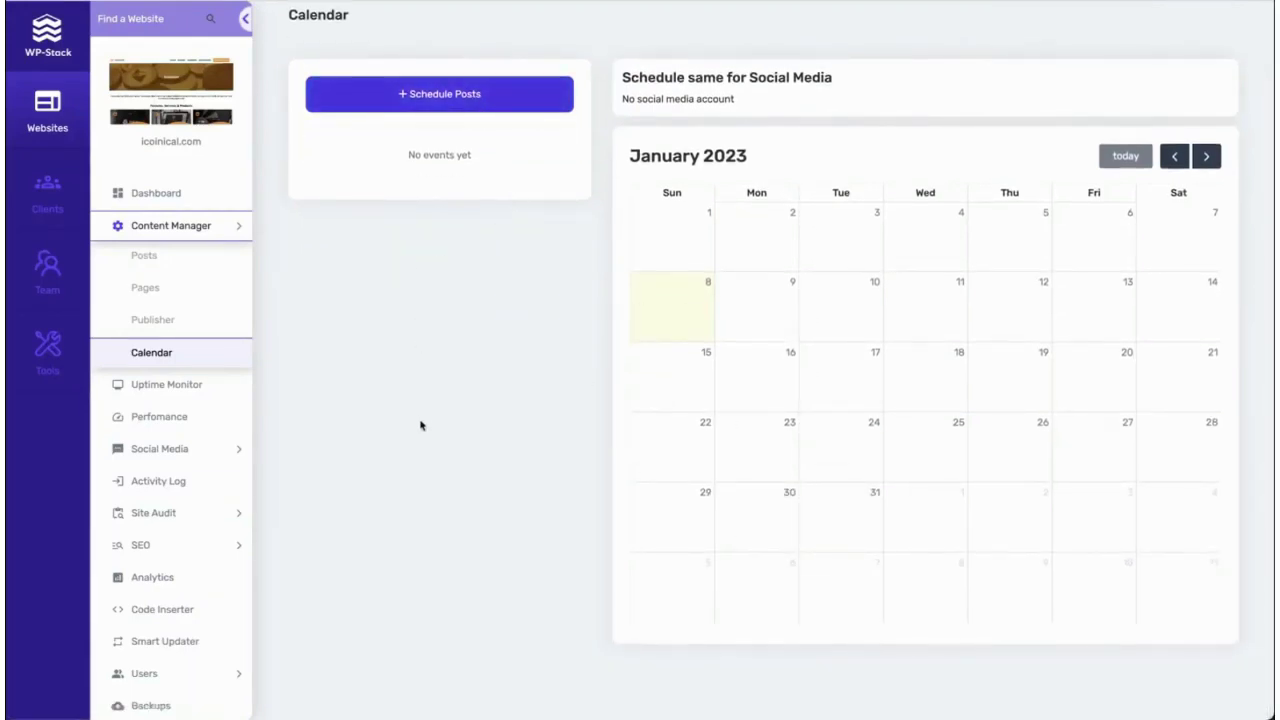
scroll(420, 425, "down", 1)
- Open the Uptime Monitor and review its uptime, response time, latest events, SSL and domain information
left_click(196, 385)
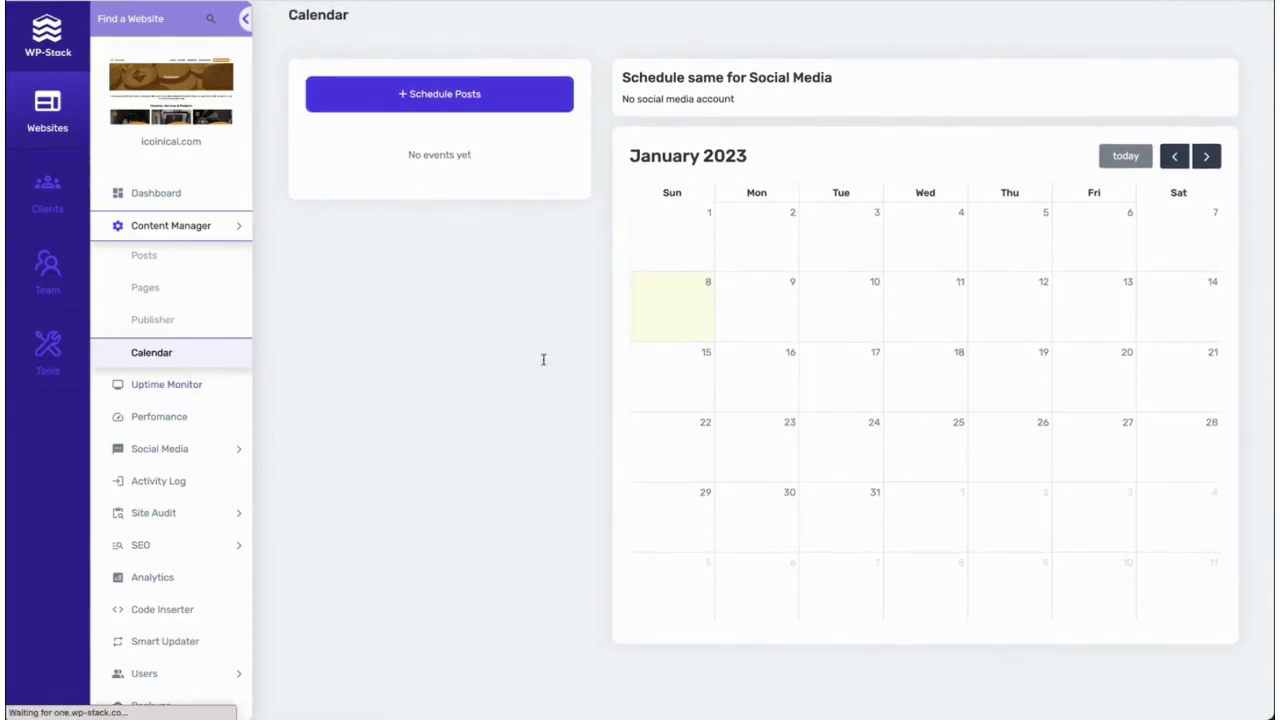
scroll(517, 509, "down", 3)
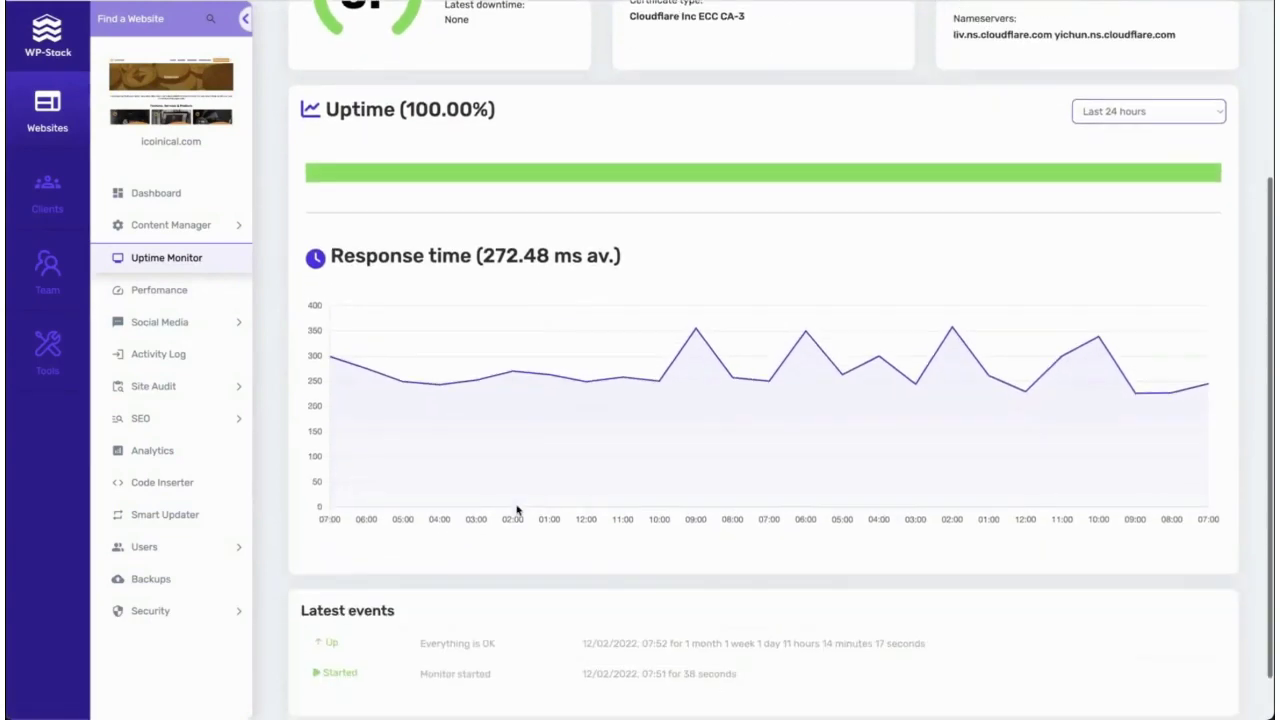
scroll(466, 363, "up", 2)
scroll(466, 362, "up", 1)
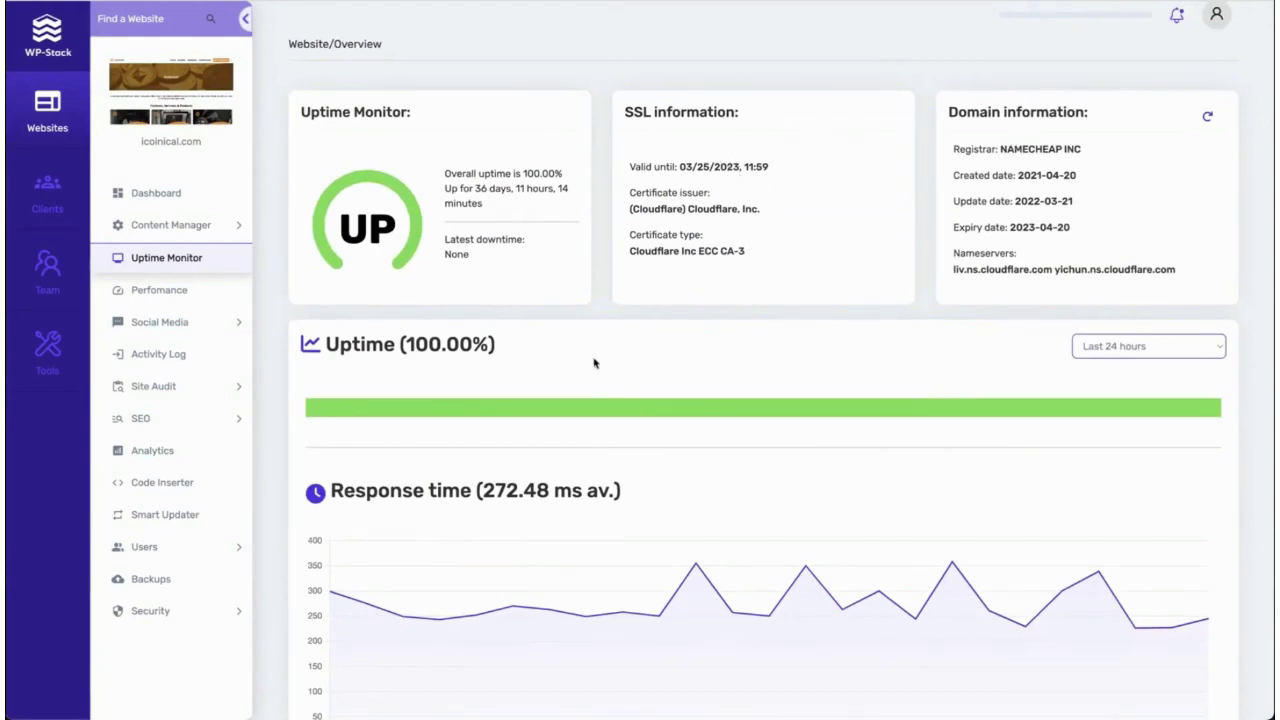
- Open the Performance Monitor and examine the desktop Lab Data metrics, user experience chart and filmstrips
left_click(168, 289)
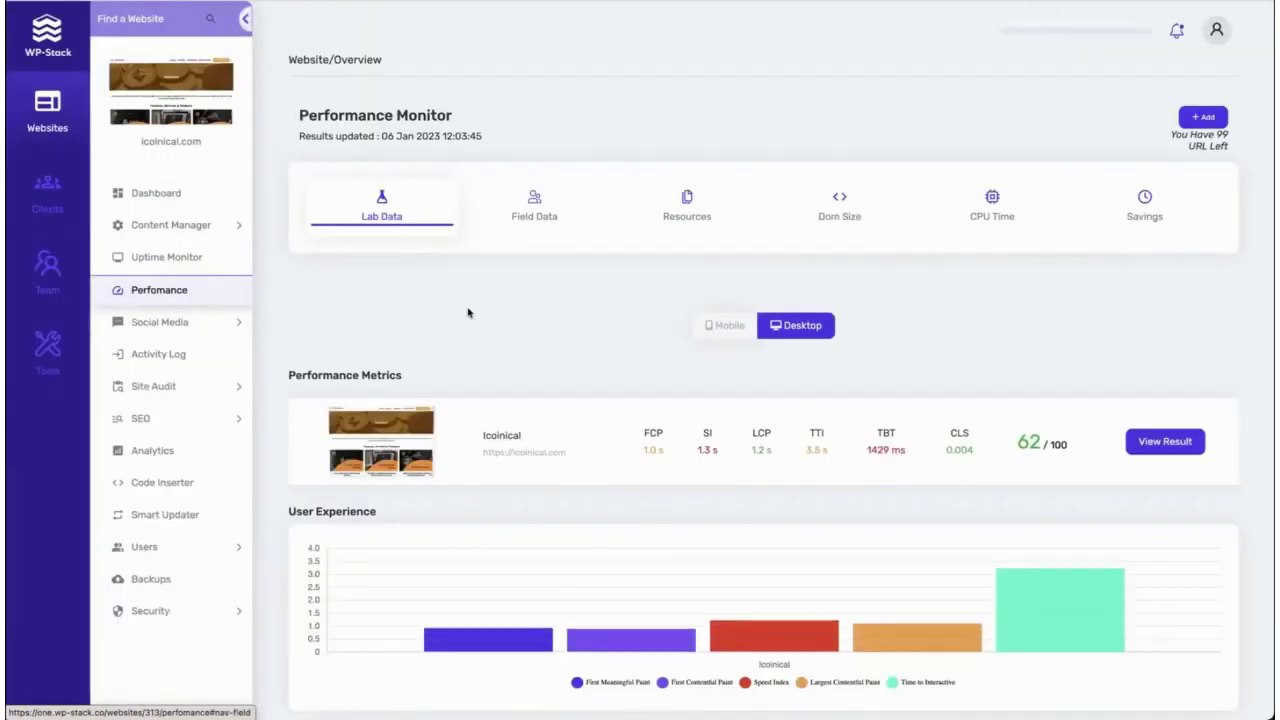
scroll(550, 300, "down", 1)
scroll(706, 446, "down", 1)
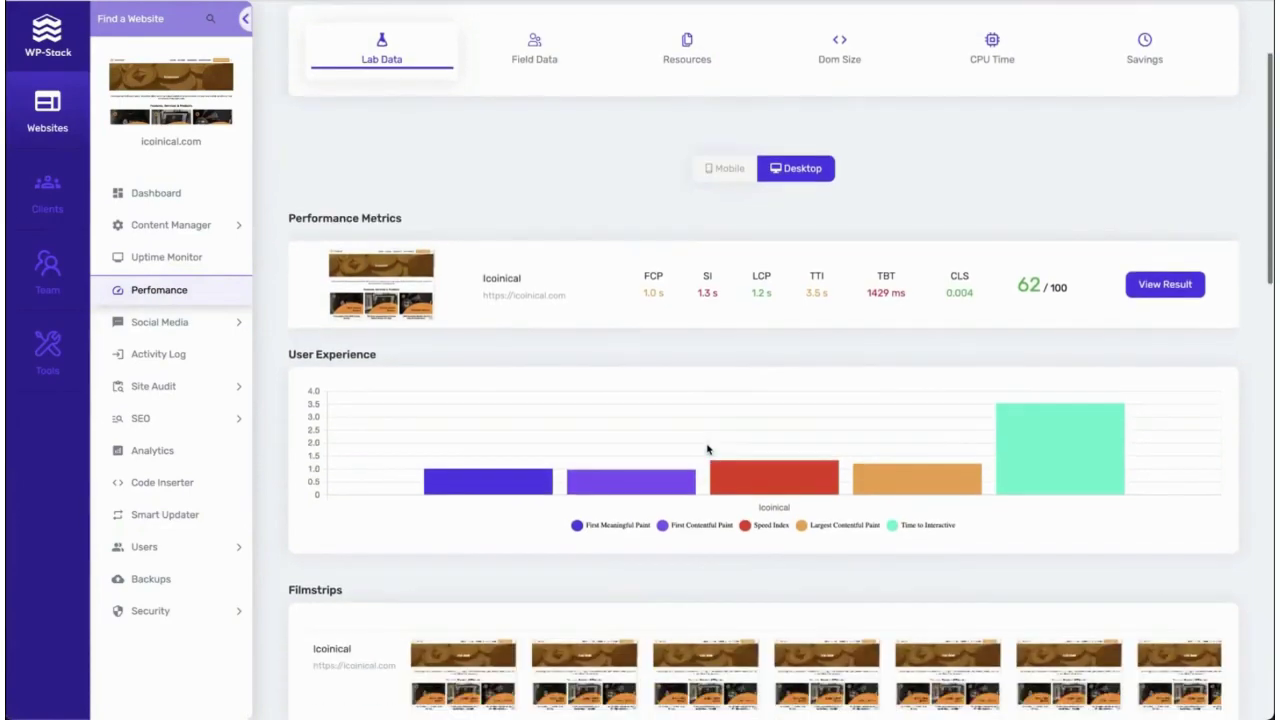
scroll(708, 449, "down", 2)
scroll(708, 449, "down", 2)
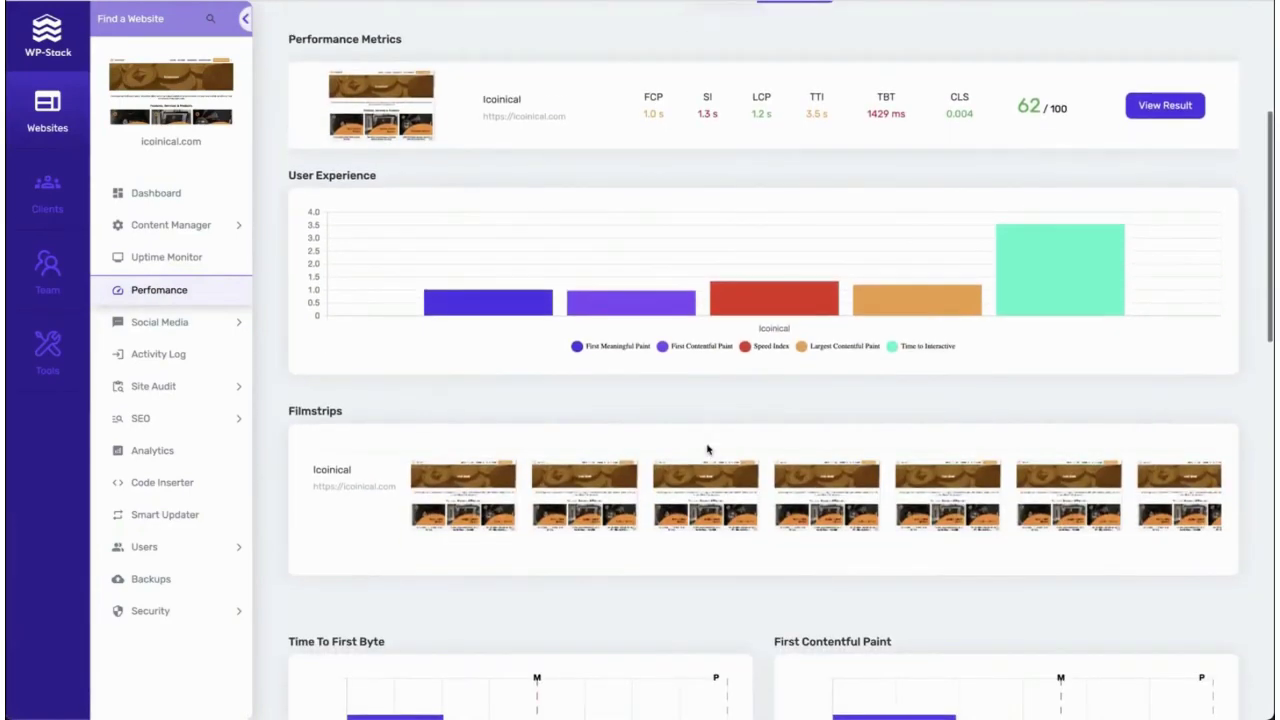
scroll(707, 449, "down", 2)
scroll(706, 446, "up", 5)
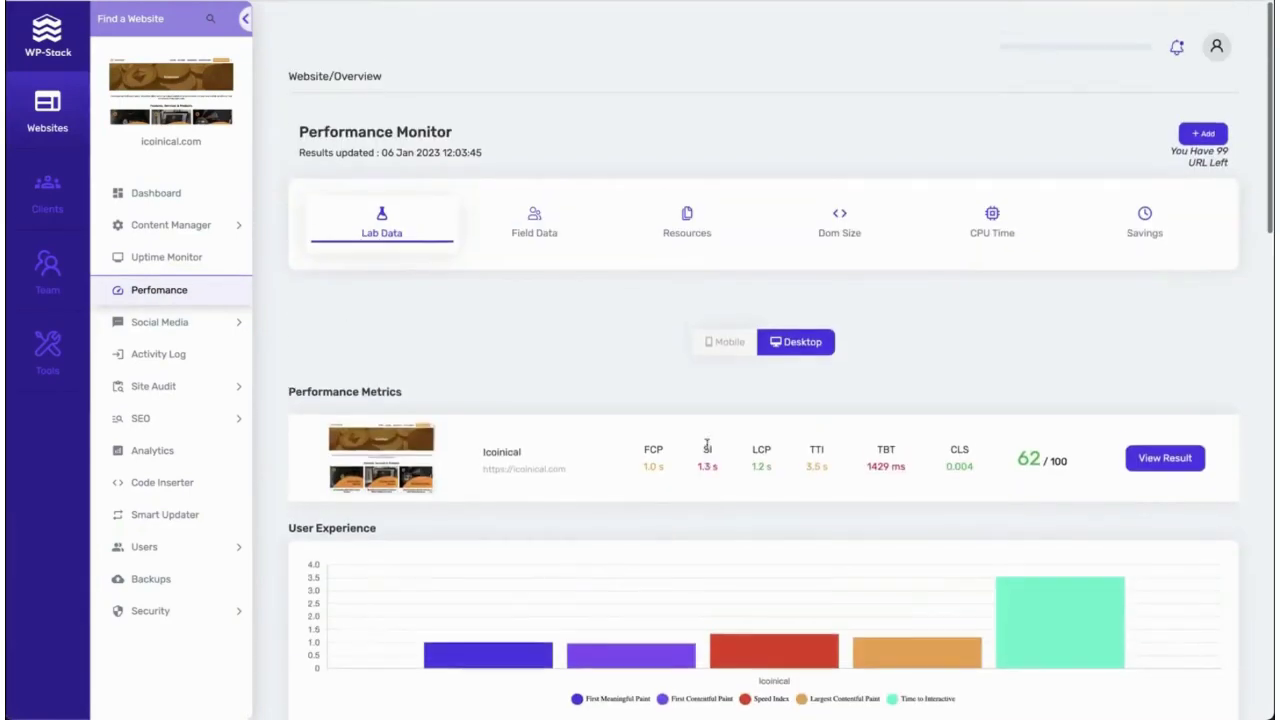
- View the Performance Monitor's Resources report and examine the resource types by transfer size and requests
left_click(688, 218)
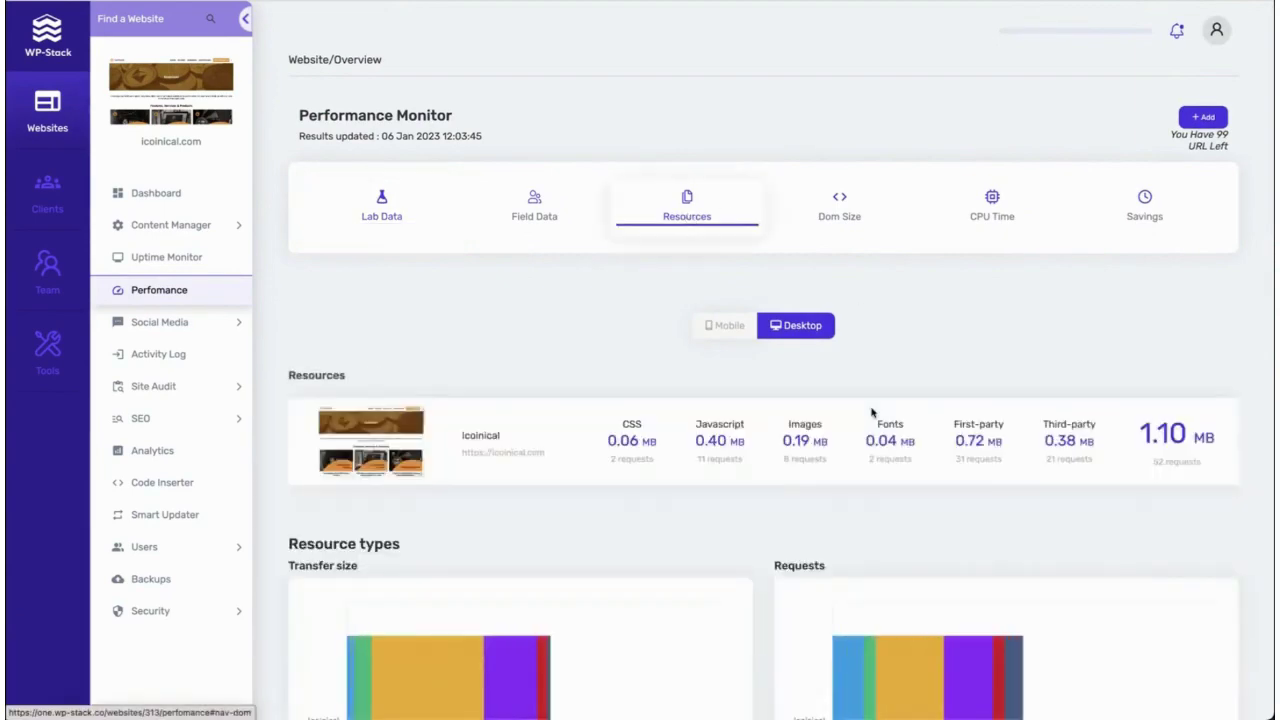
scroll(852, 414, "down", 1)
scroll(688, 499, "down", 3)
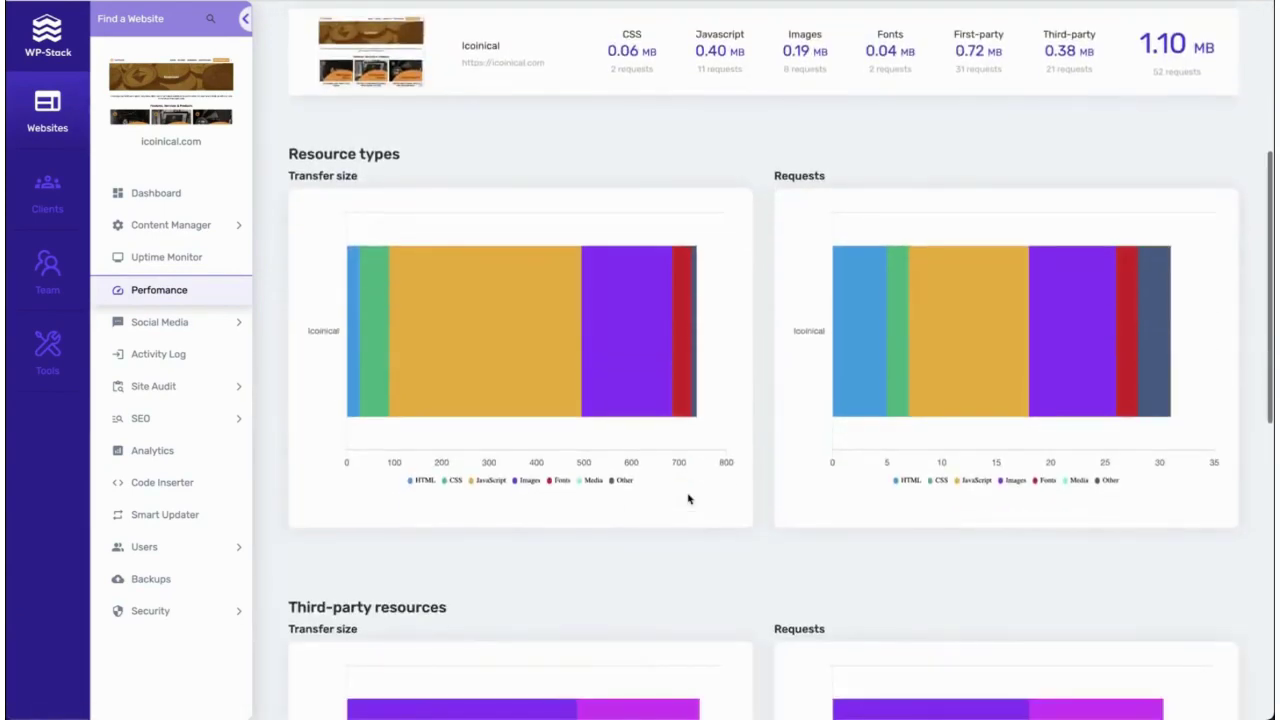
scroll(688, 498, "up", 5)
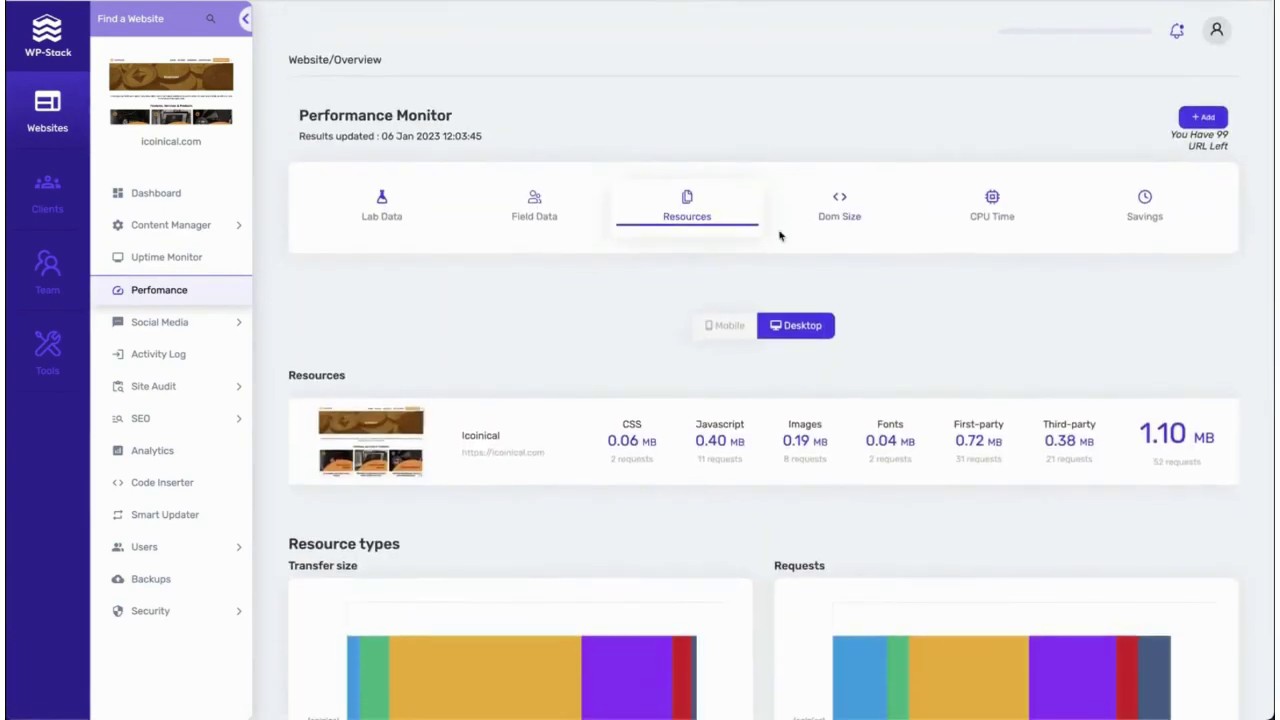
- Open the Social Media Composer and dismiss the dialog for adding social media pages
left_click(242, 323)
scroll(363, 323, "down", 1)
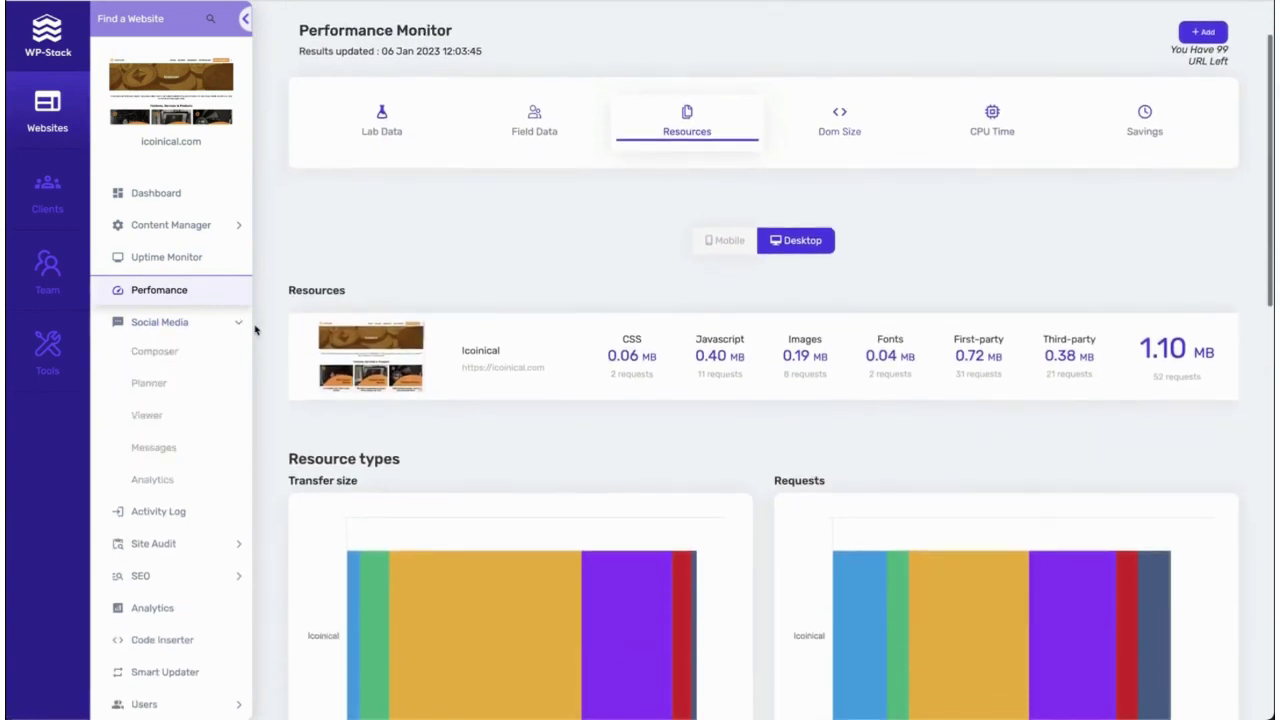
left_click(157, 352)
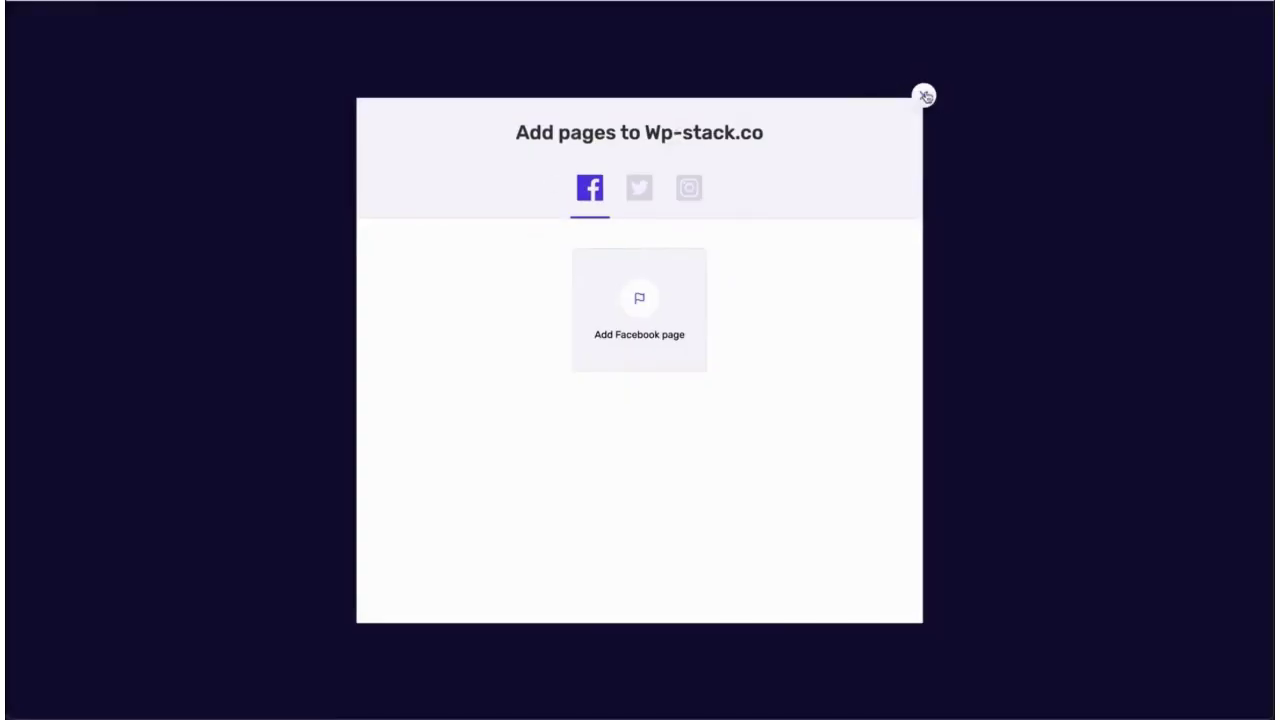
left_click(924, 96)
scroll(180, 445, "down", 1)
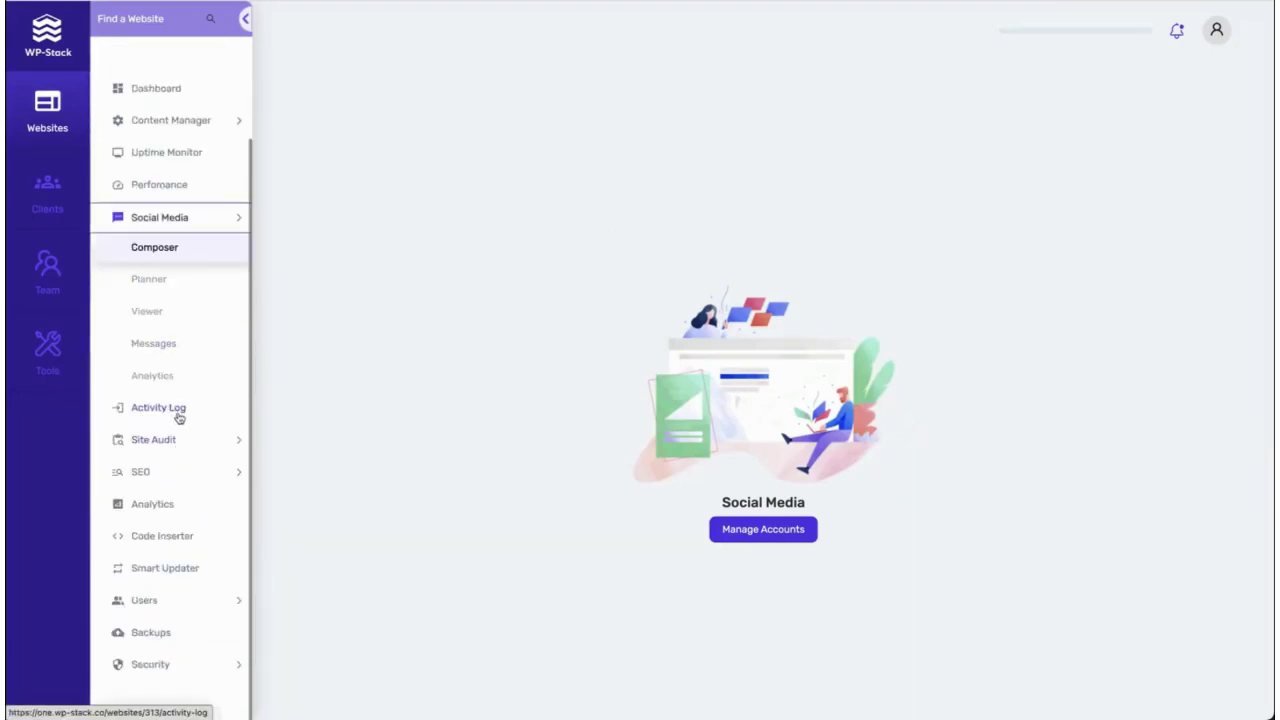
- Open the website's Activity Log to review the recorded events
left_click(178, 414)
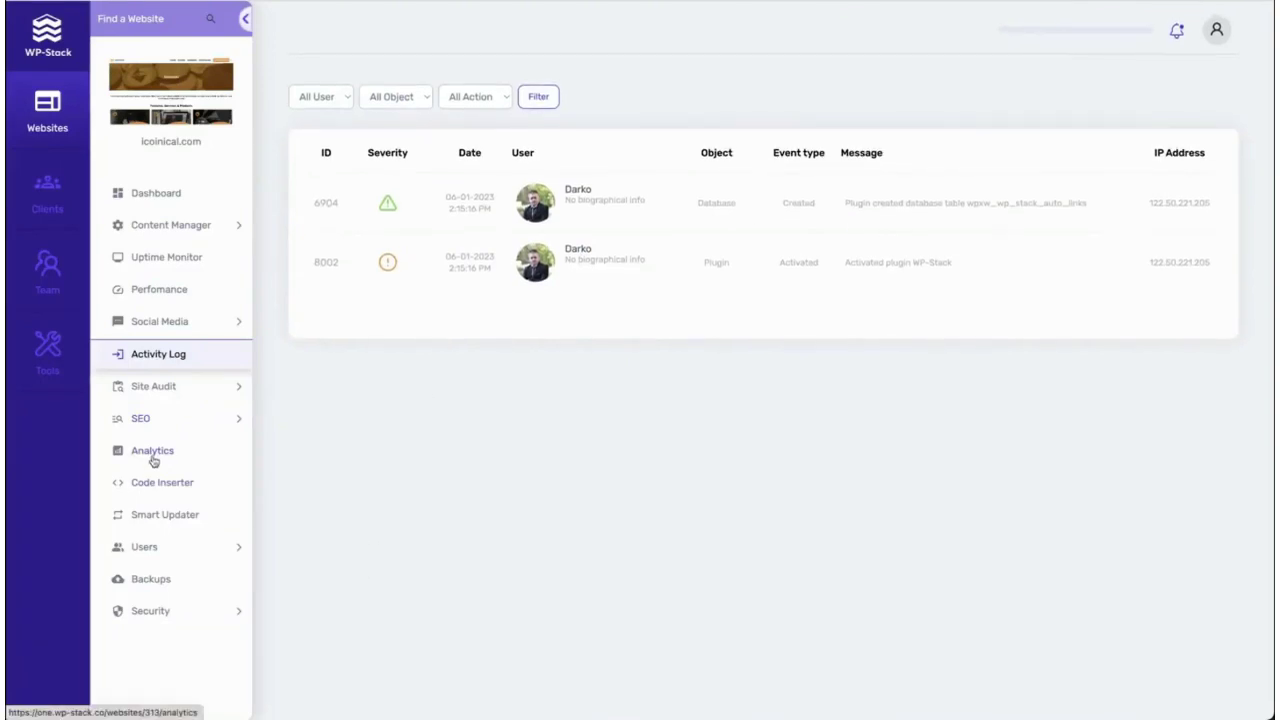
- Open the Site Audit Overview and examine health score, top issues, page indexation, HTTP status codes and link attributes, finally collapsing the Site Audit section
left_click(239, 392)
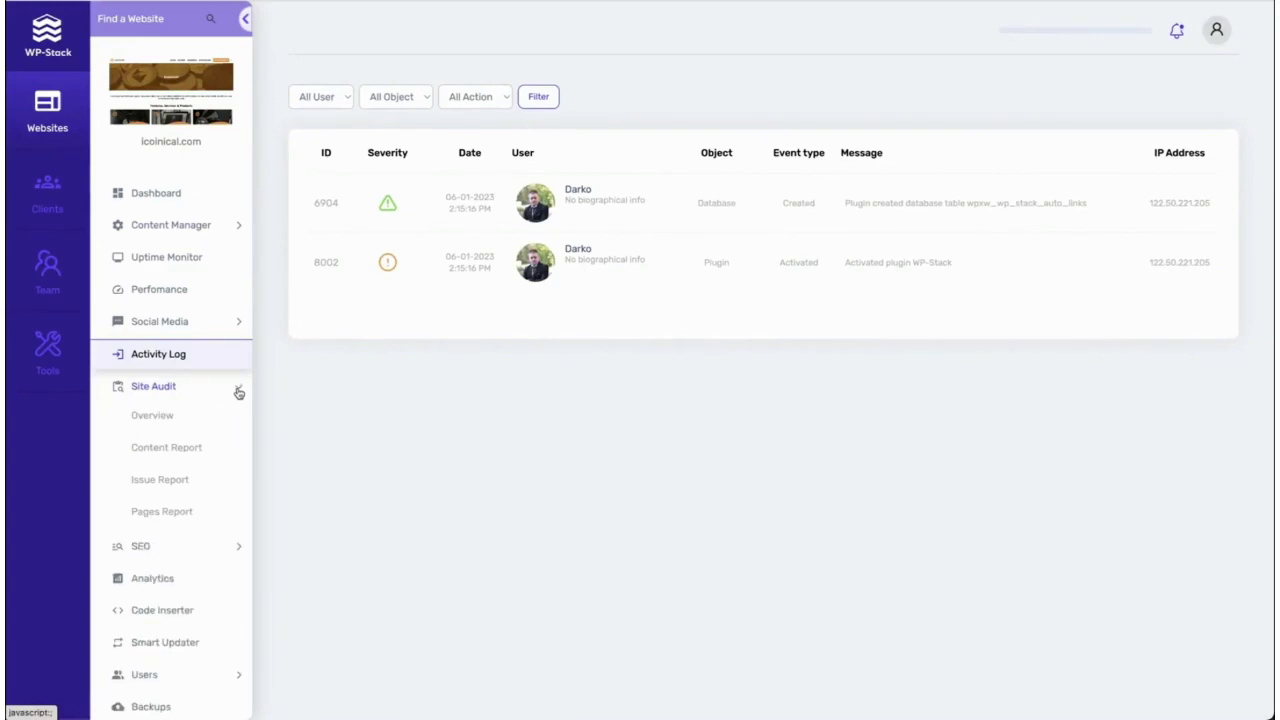
left_click(165, 415)
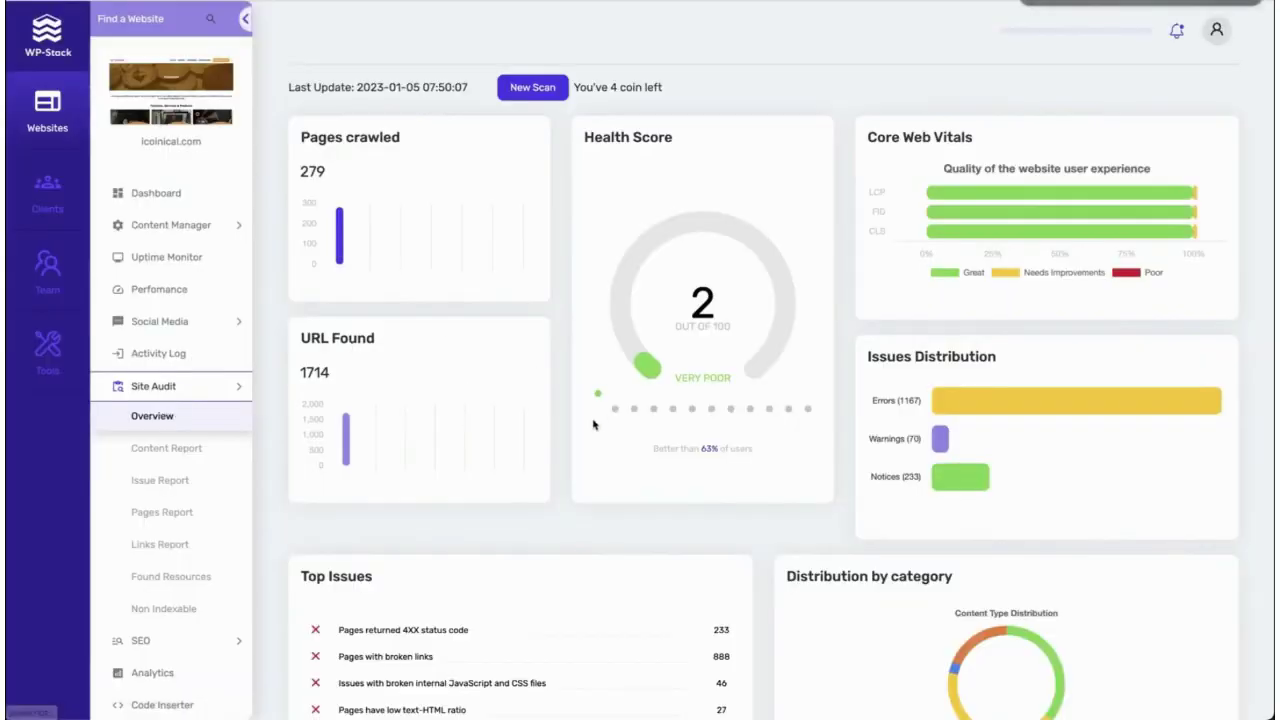
scroll(593, 424, "down", 3)
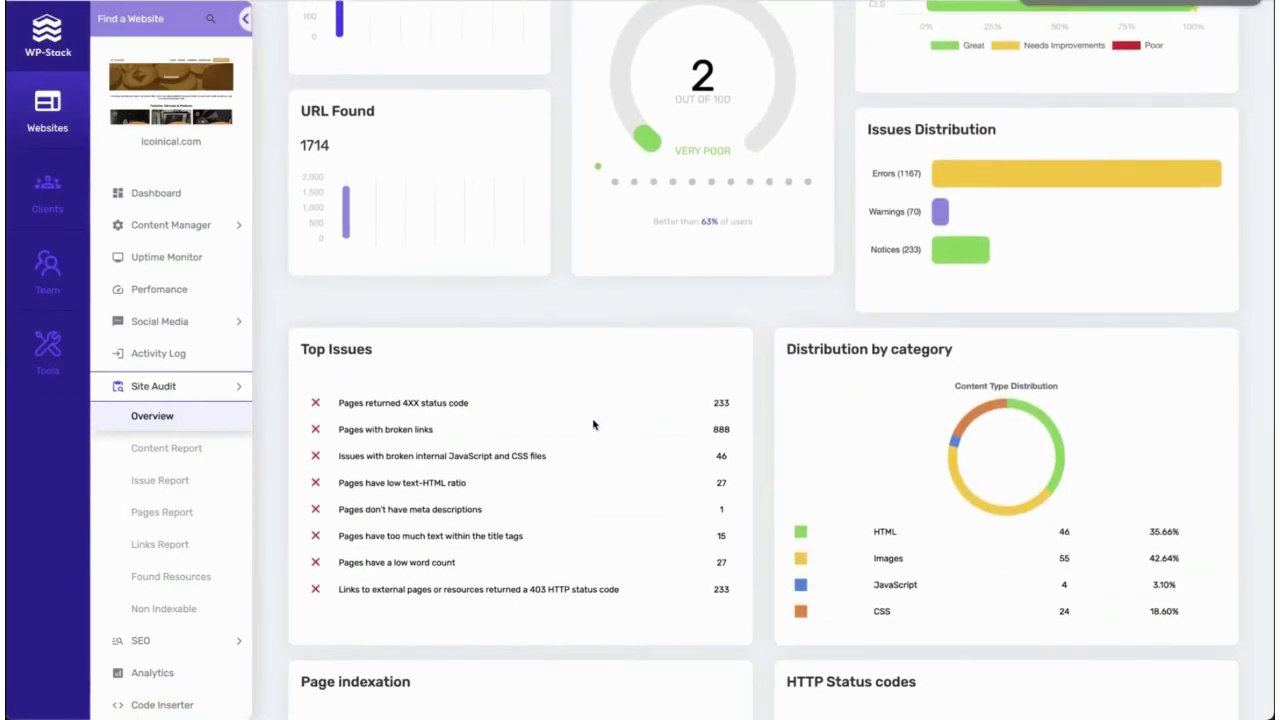
scroll(586, 203, "down", 1)
scroll(932, 218, "down", 3)
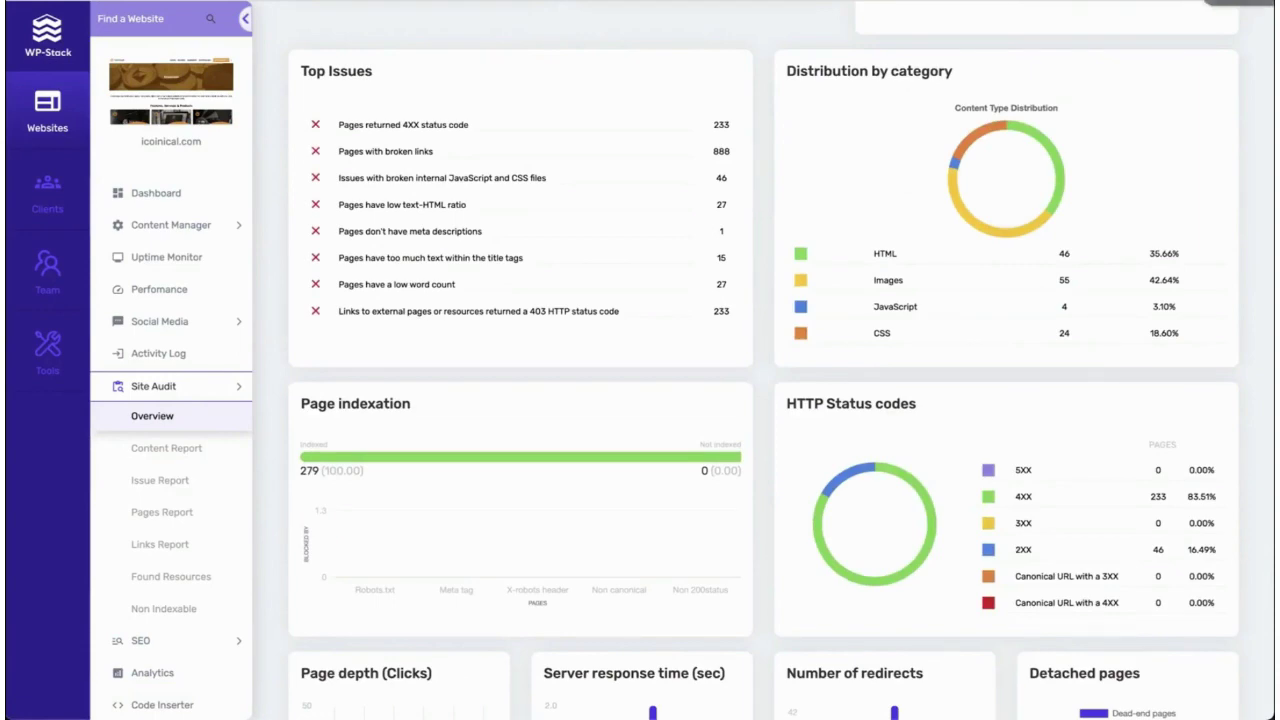
scroll(535, 467, "down", 2)
scroll(534, 467, "down", 2)
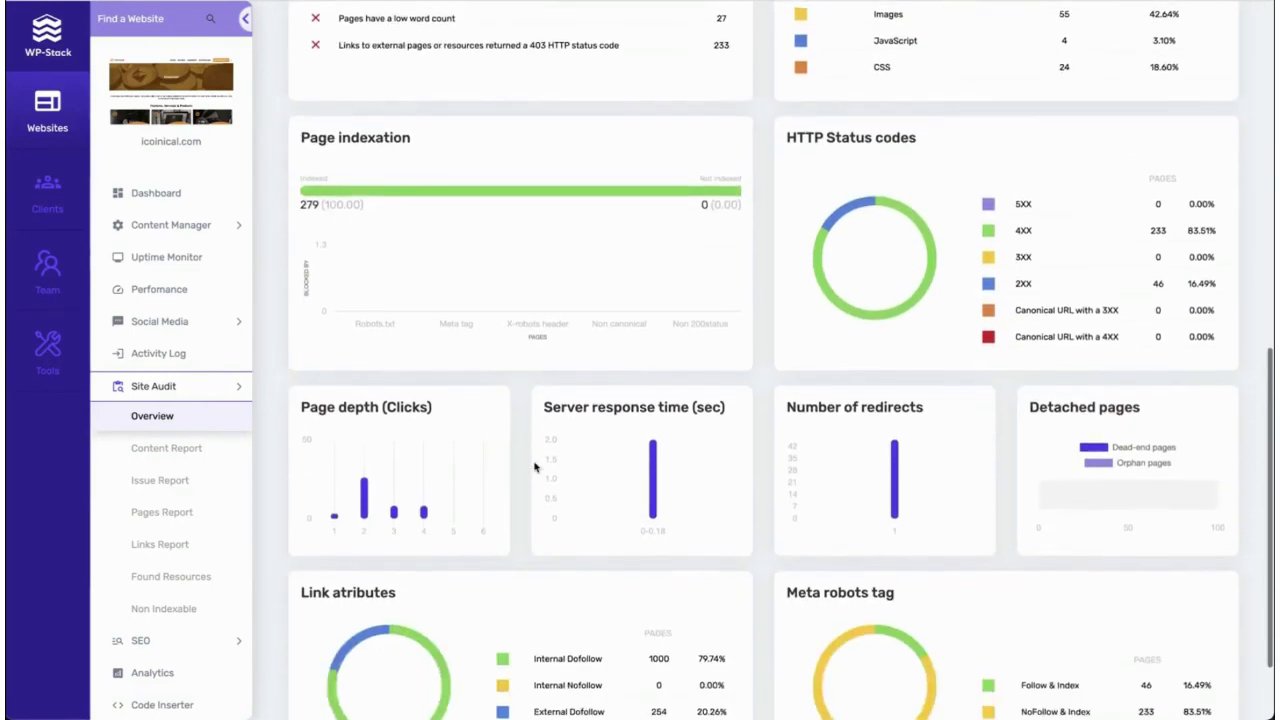
scroll(534, 467, "down", 1)
scroll(534, 467, "up", 6)
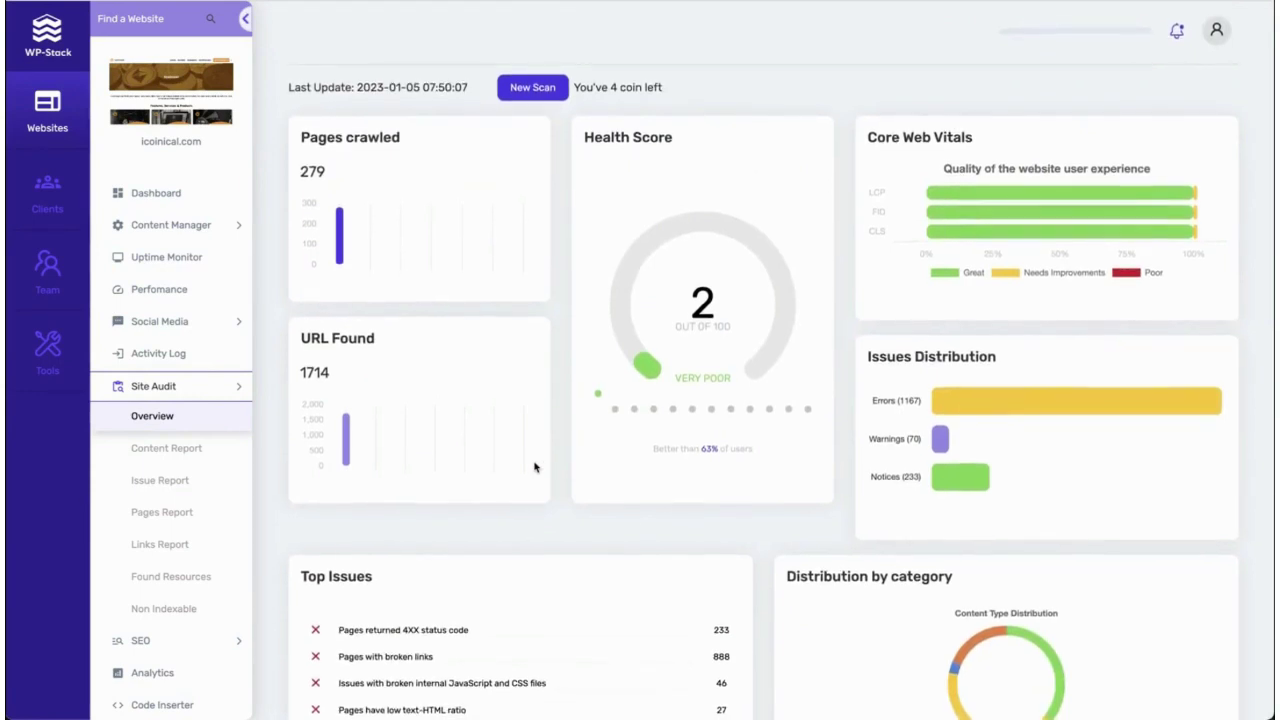
scroll(534, 467, "down", 1)
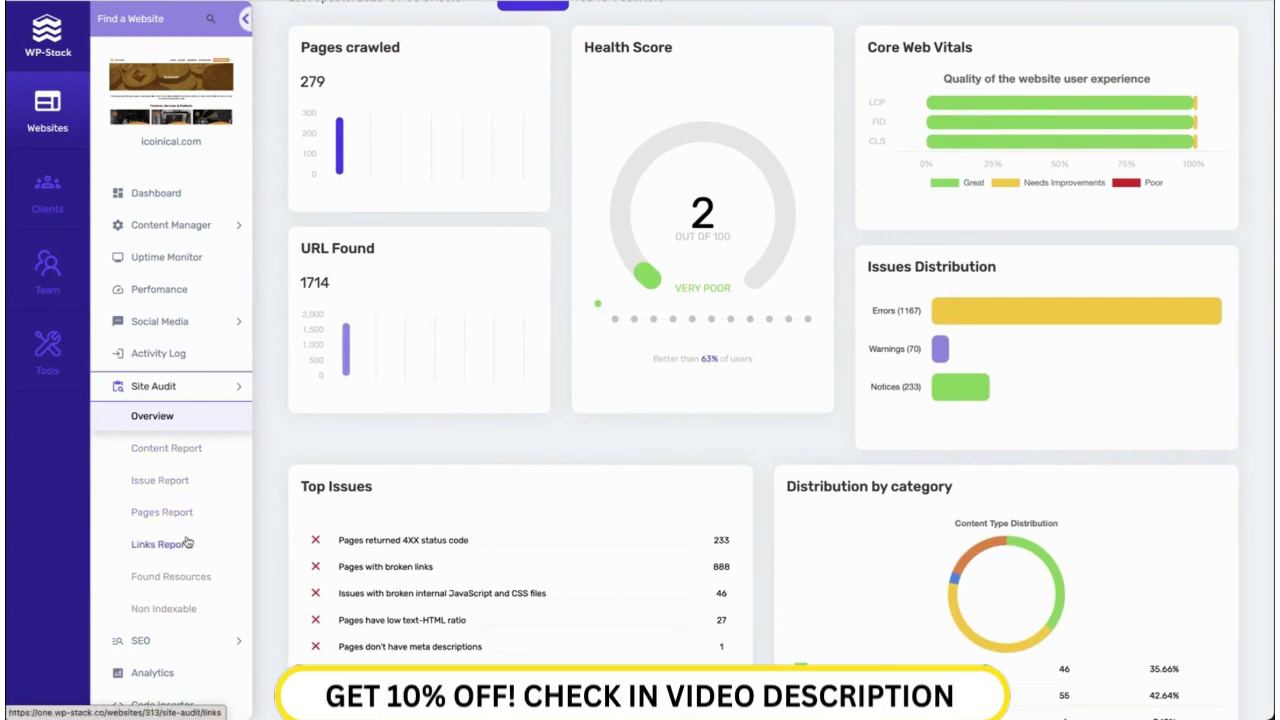
left_click(241, 385)
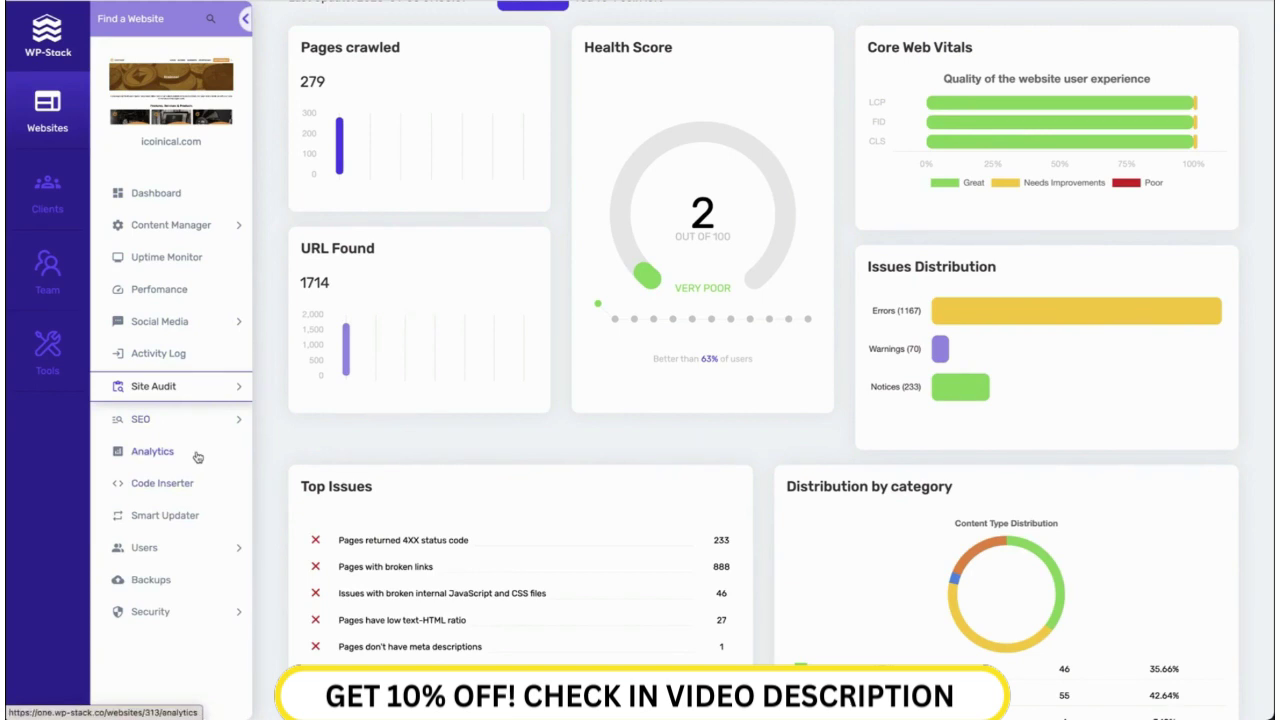
- Open the Code Inserter and examine the script fields for the header, body and footer
left_click(190, 487)
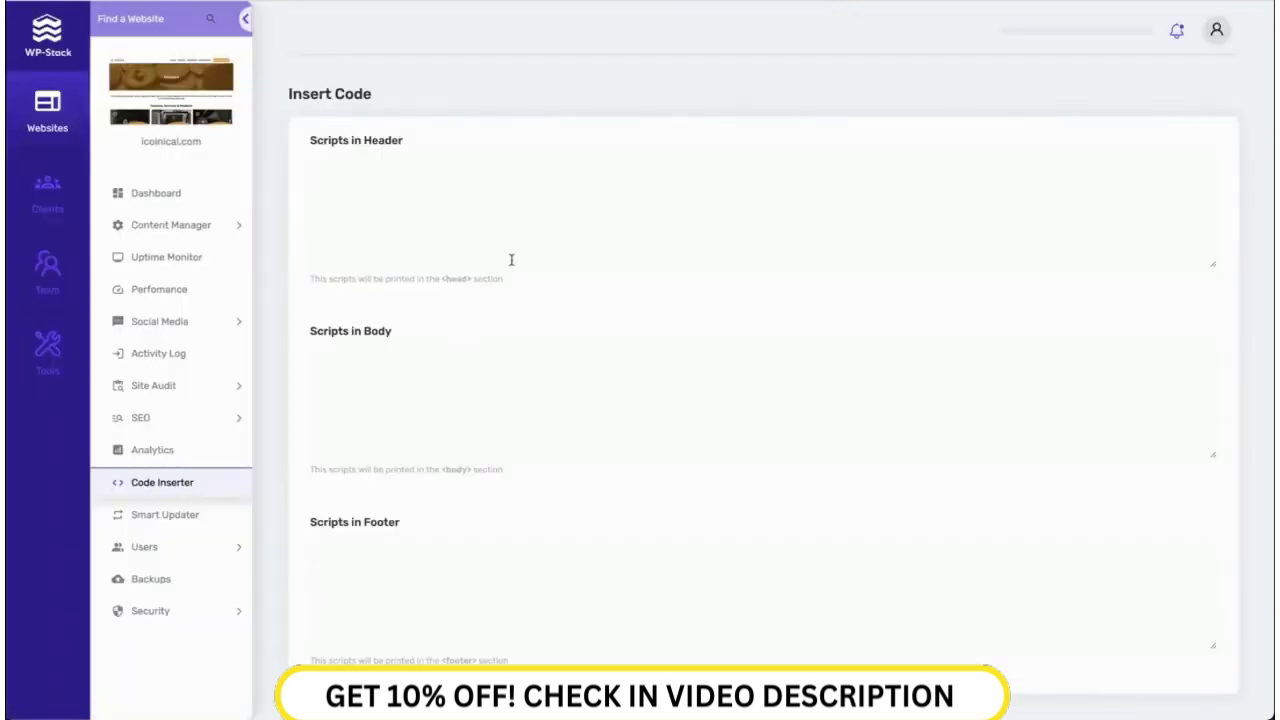
scroll(511, 260, "down", 1)
scroll(511, 260, "down", 1)
scroll(511, 262, "down", 1)
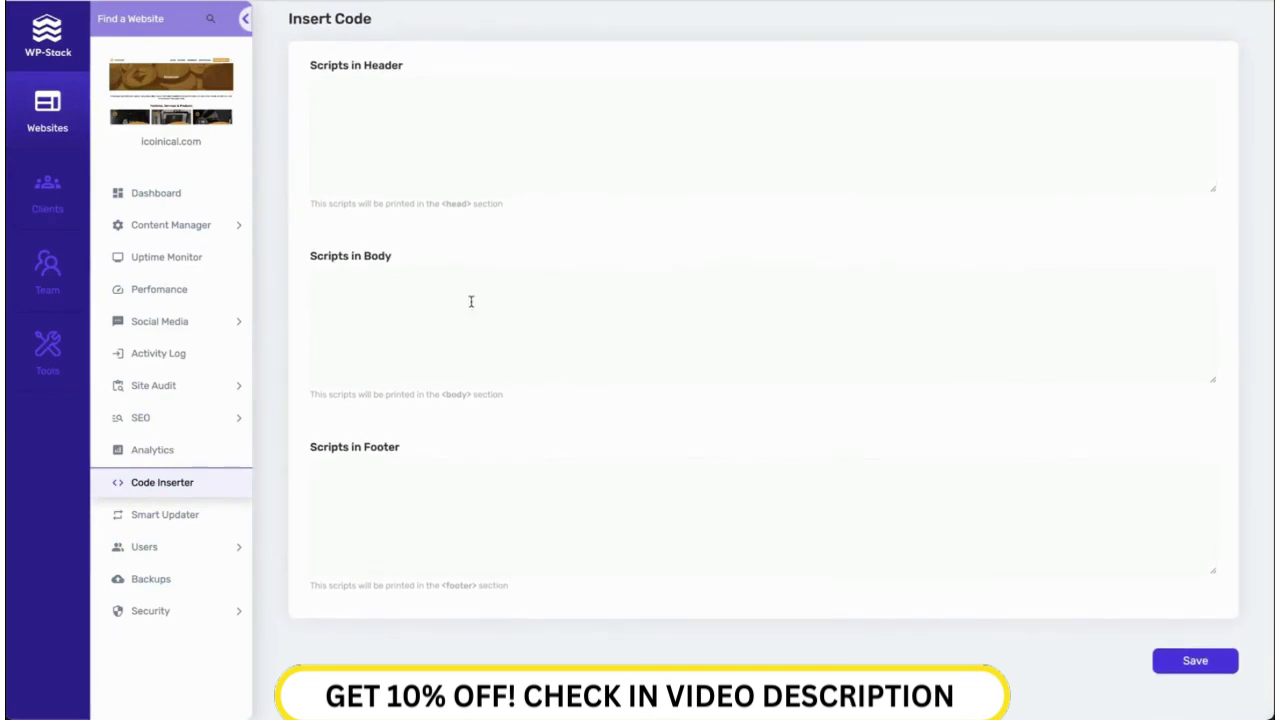
scroll(433, 328, "down", 1)
- Open the Smart Updater and view the available updates for plugins, themes and WordPress
left_click(185, 518)
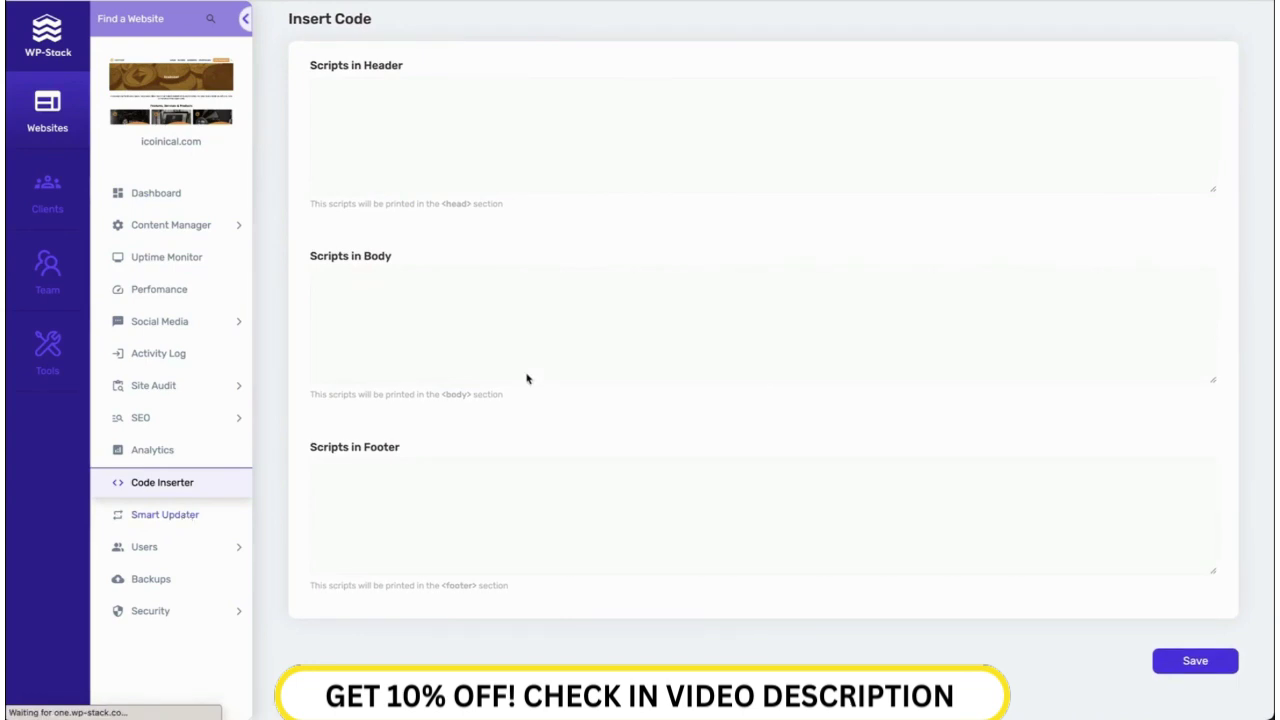
left_click(232, 507)
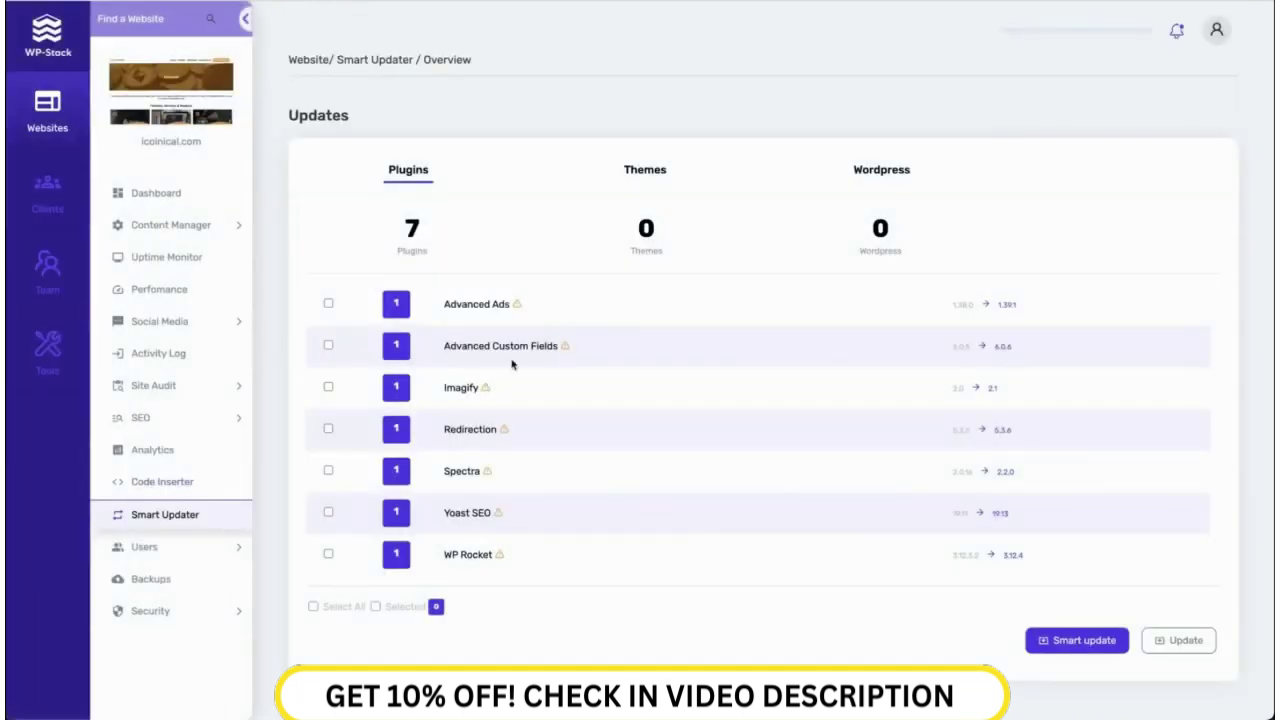
left_click(628, 170)
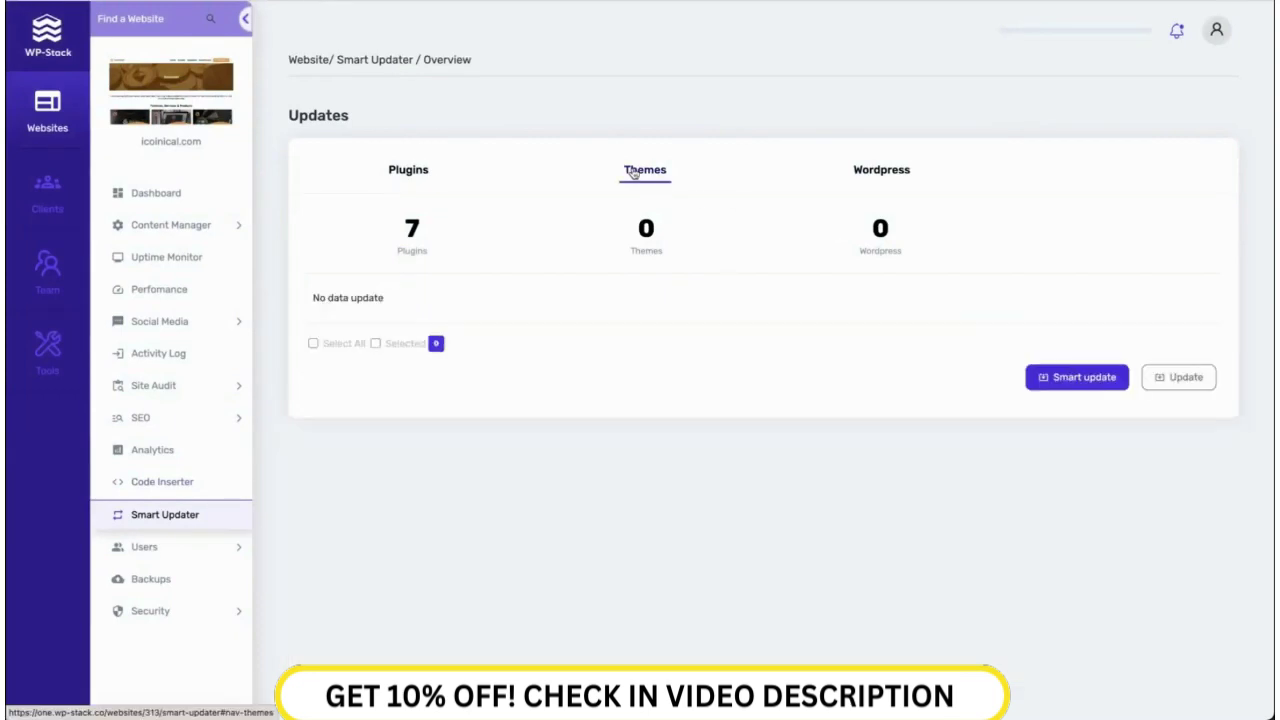
left_click(864, 172)
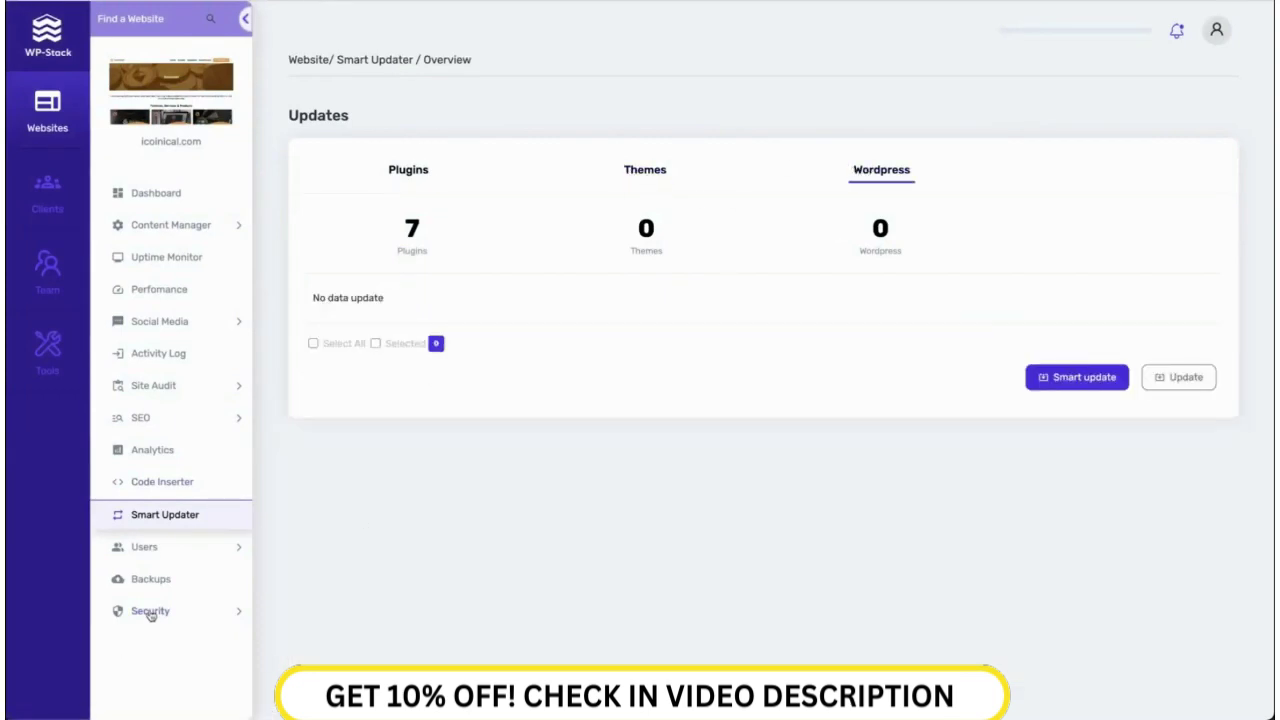
- Reveal the Users options, and open Backups to examine the backup overview, sync chart, calendar and backup details
left_click(236, 552)
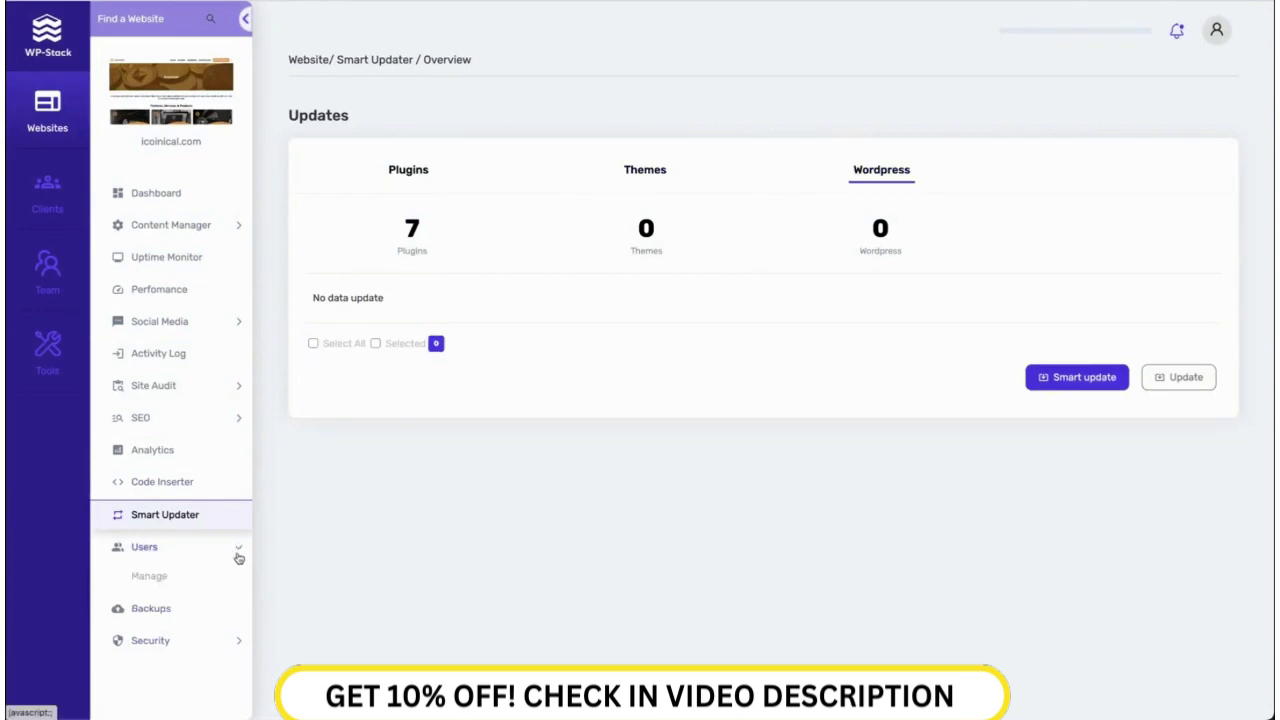
scroll(153, 599, "down", 1)
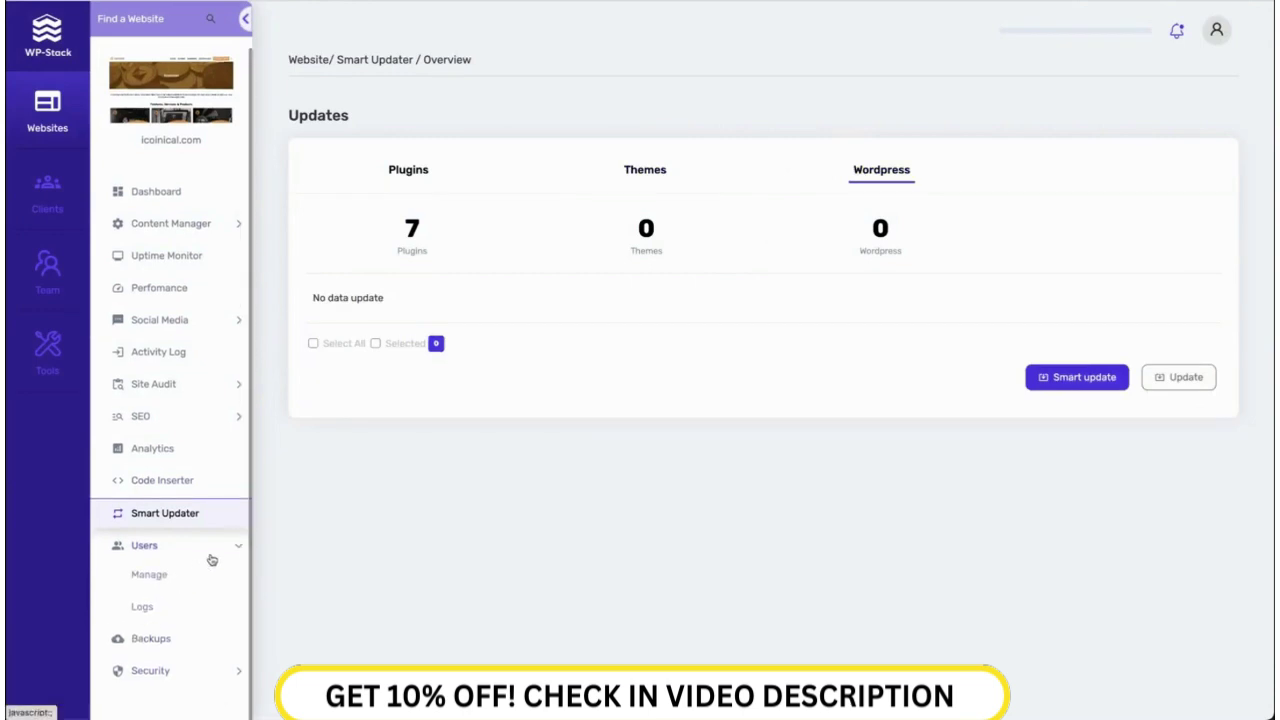
left_click(162, 643)
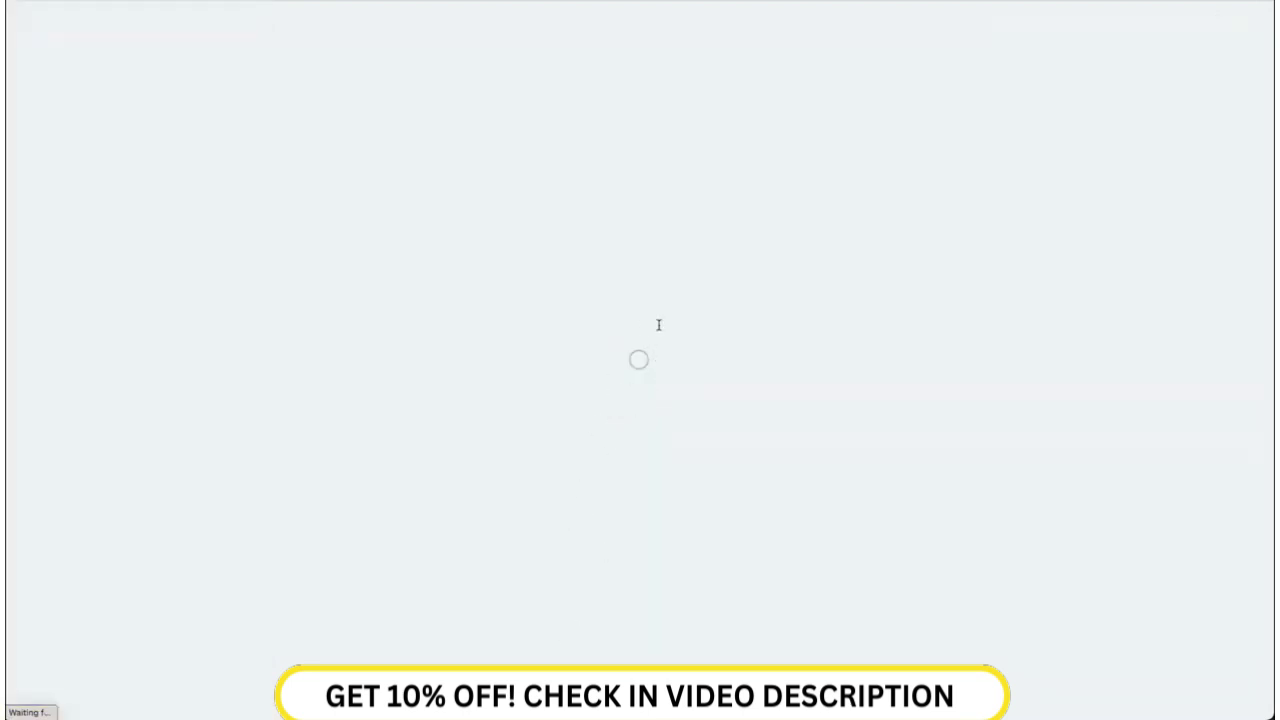
scroll(713, 335, "down", 2)
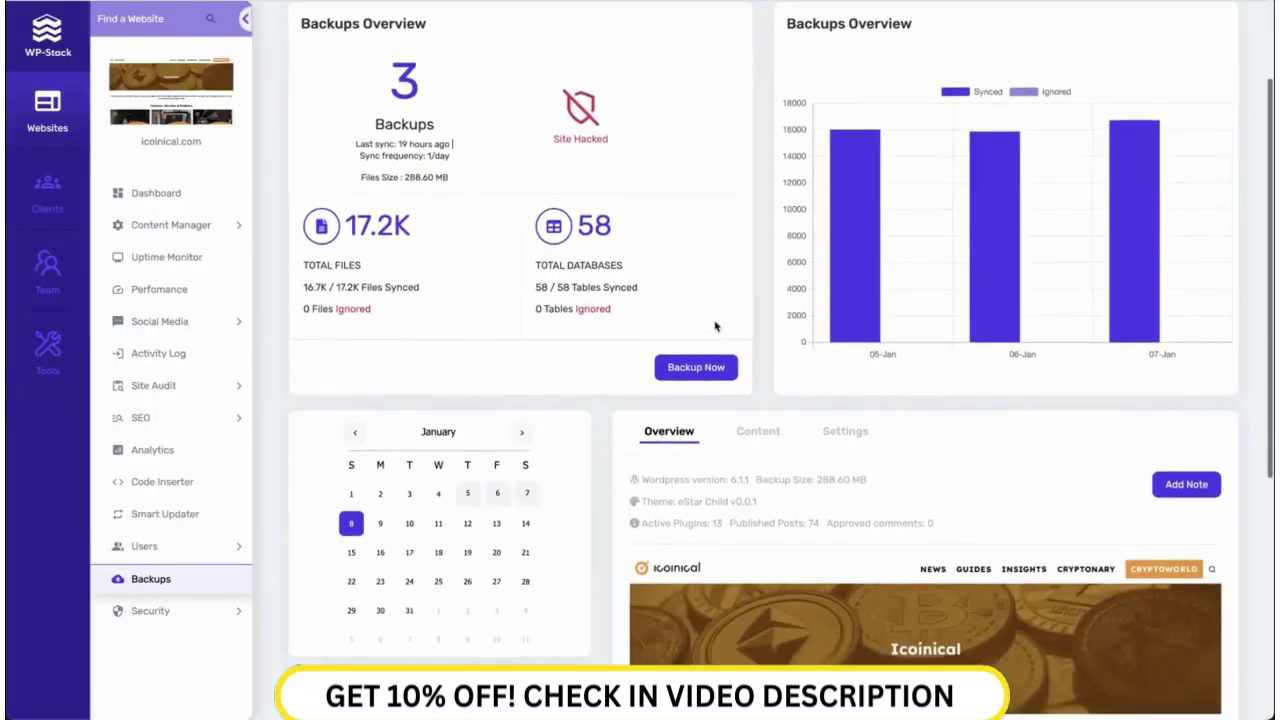
scroll(560, 460, "down", 2)
scroll(601, 431, "up", 3)
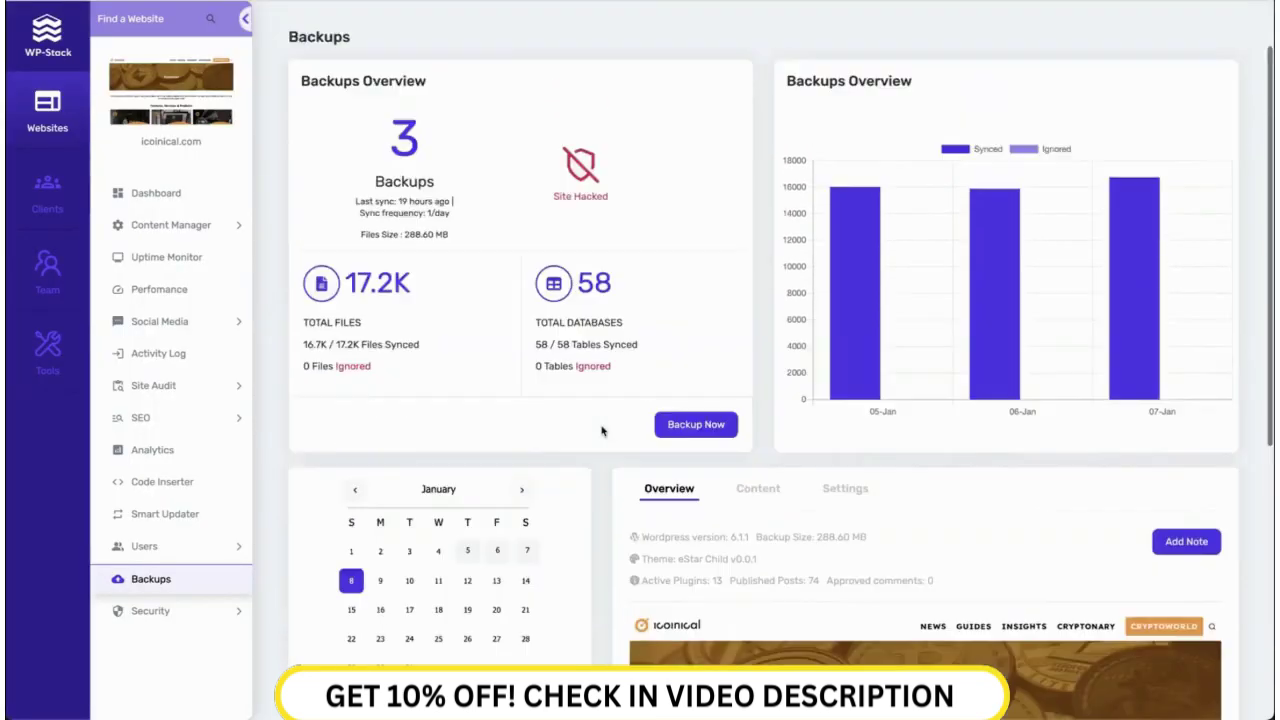
scroll(640, 420, "down", 1)
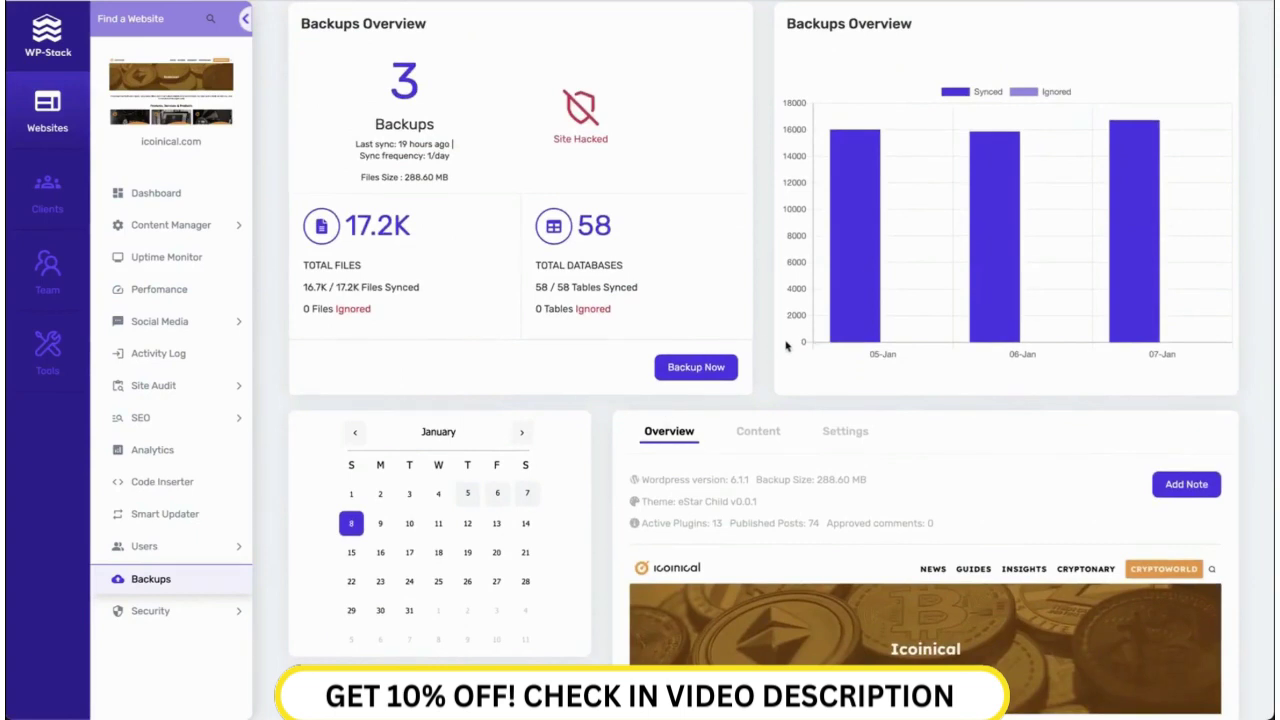
scroll(763, 410, "down", 4)
scroll(563, 509, "up", 1)
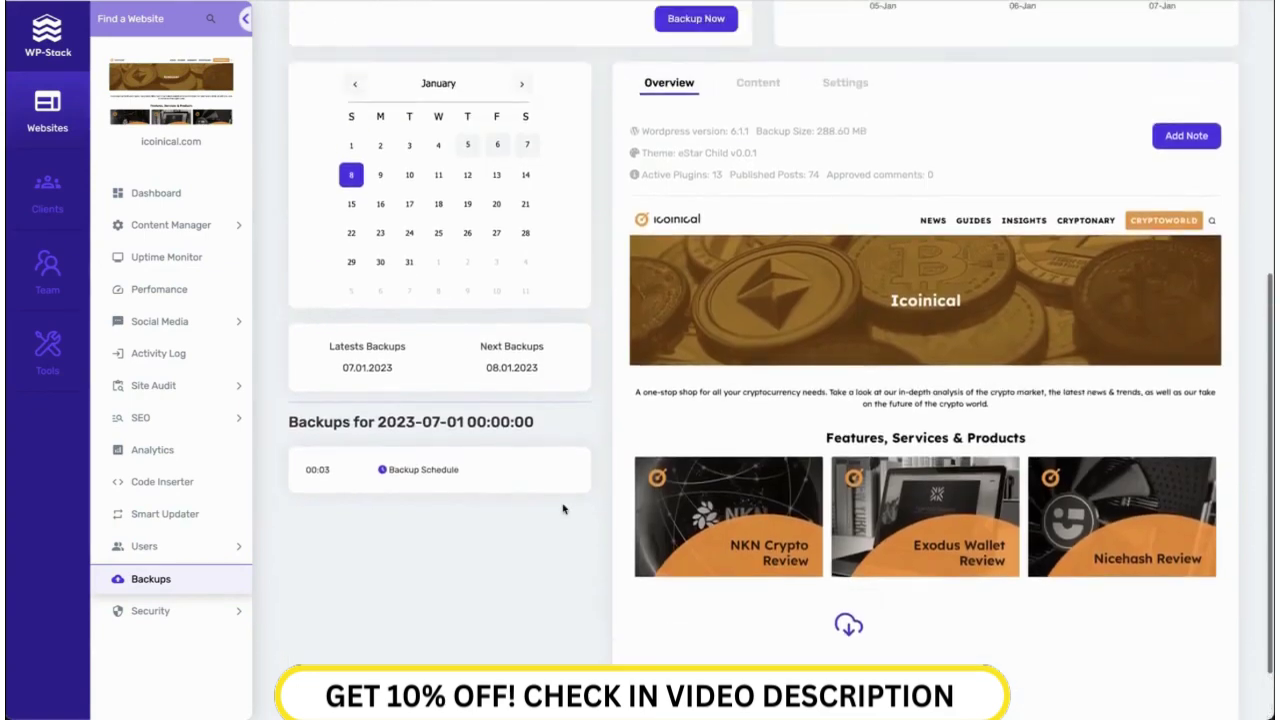
scroll(563, 509, "up", 4)
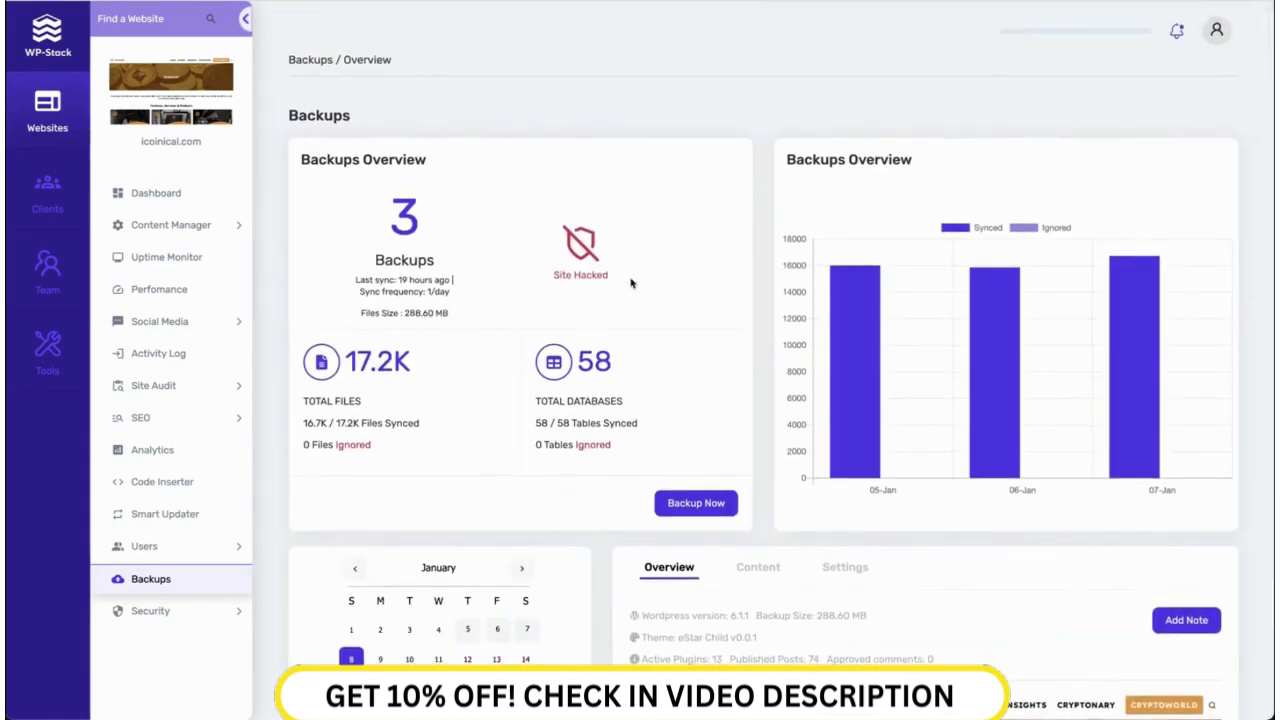
- Open the Security section's Malware Scan and examine the site details, sync status and list of scan results
left_click(241, 610)
left_click(170, 645)
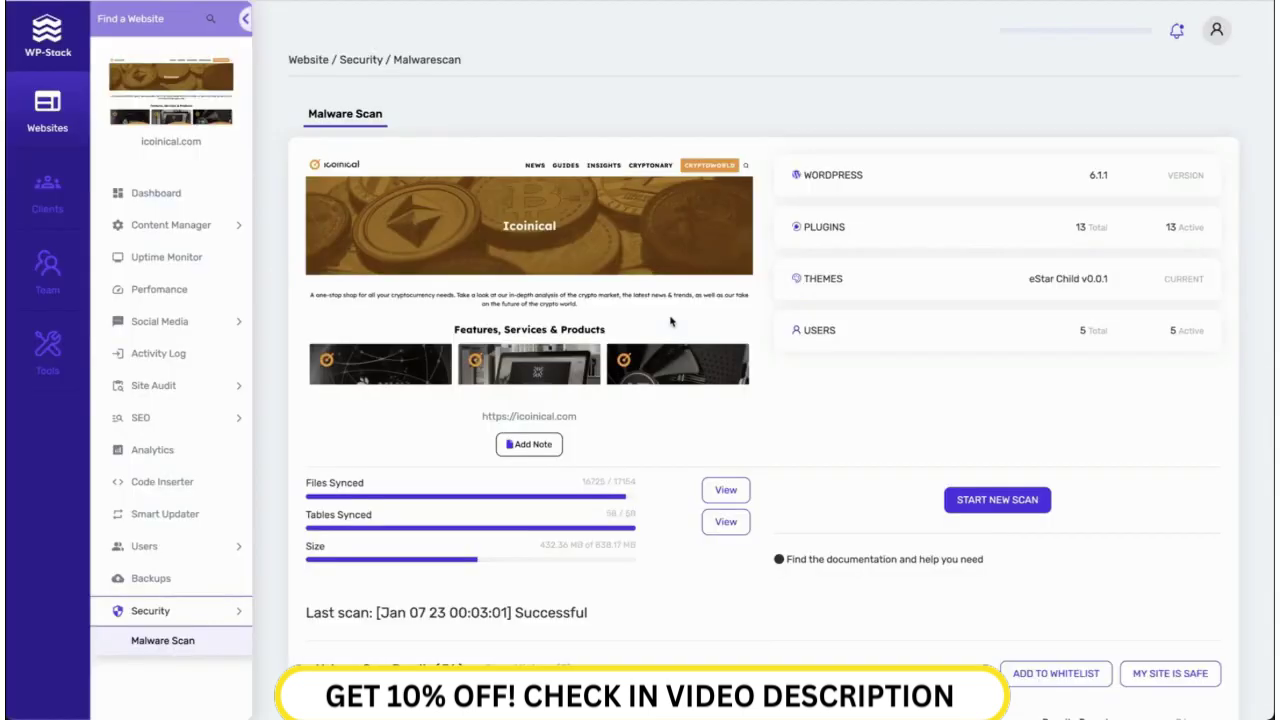
scroll(794, 358, "down", 3)
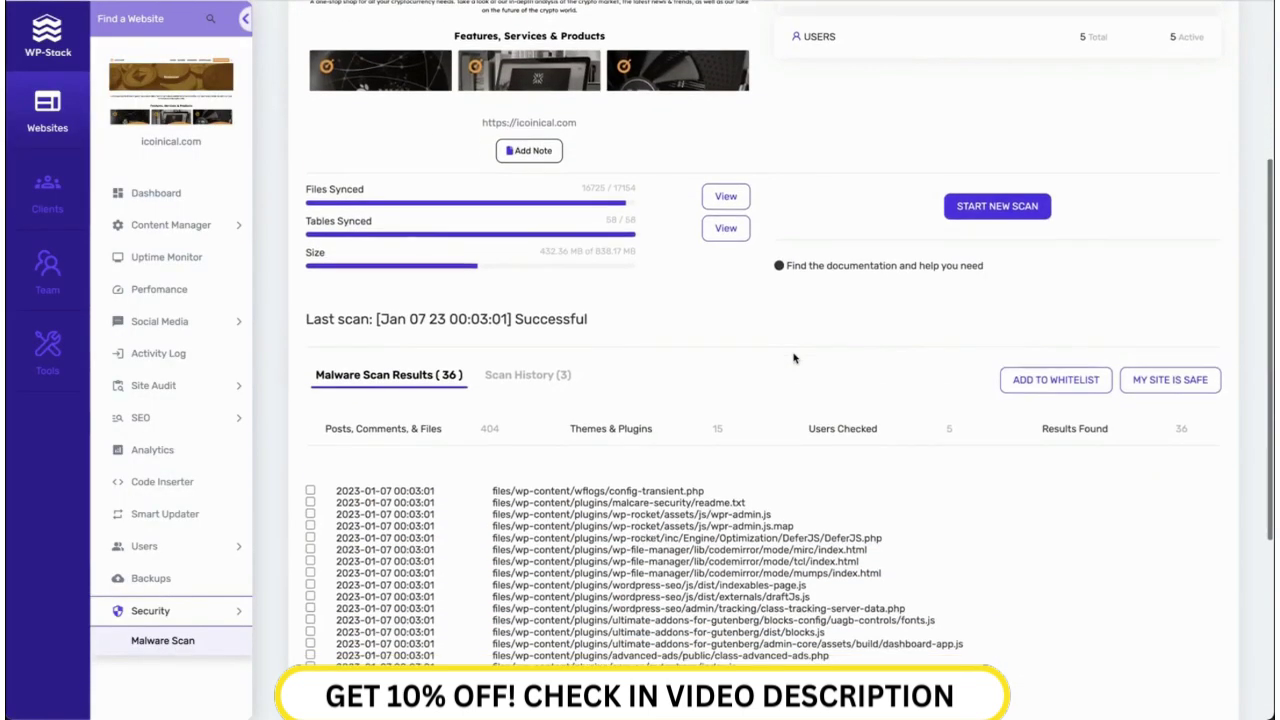
scroll(469, 406, "down", 1)
scroll(460, 297, "down", 2)
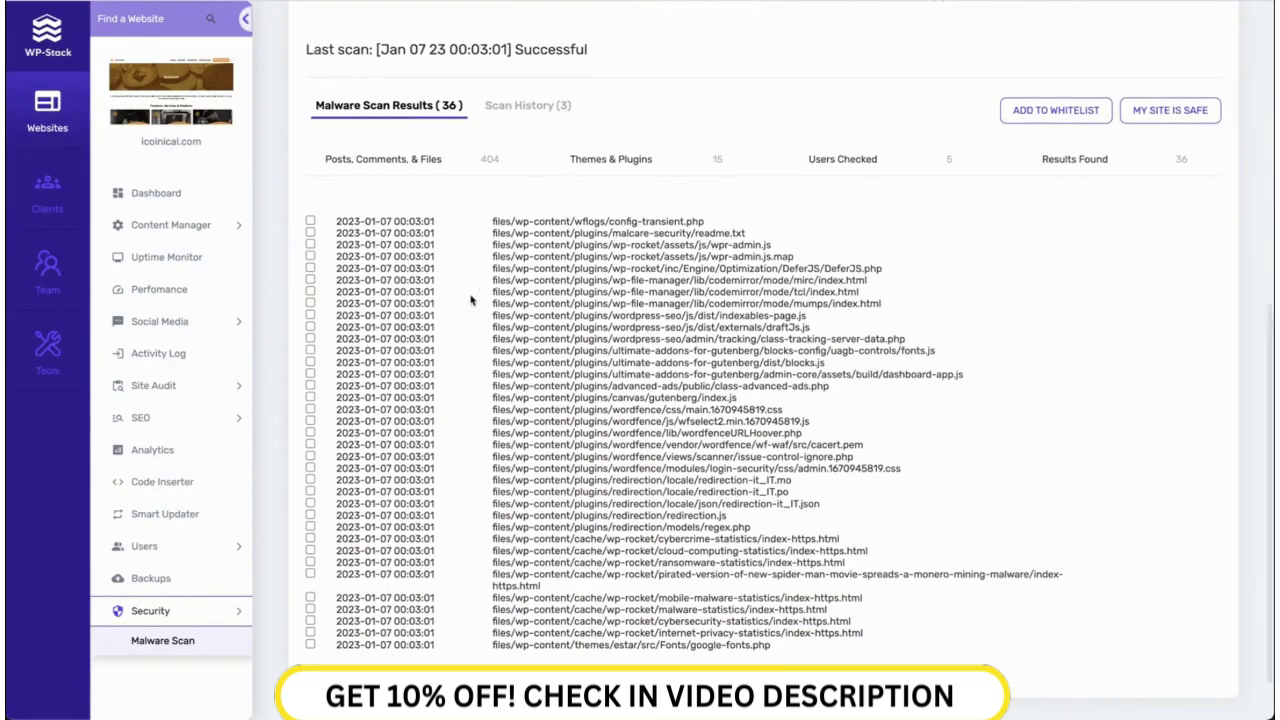
scroll(652, 318, "up", 1)
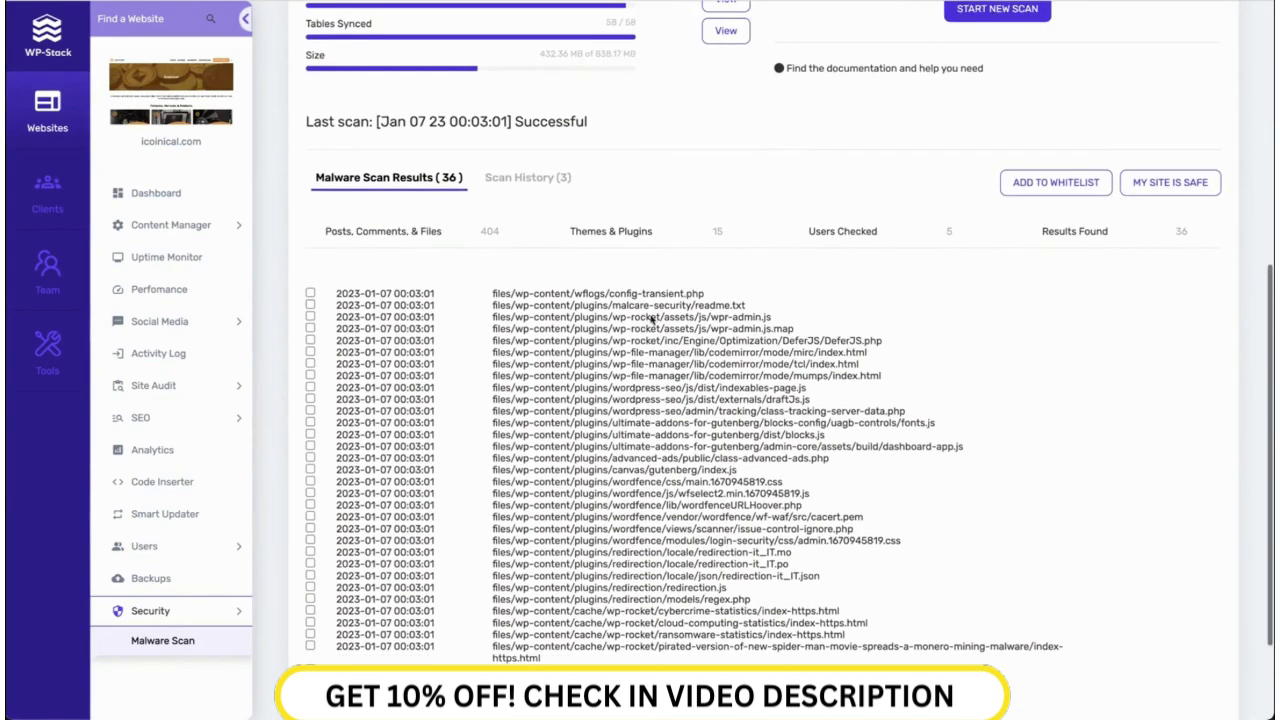
scroll(662, 390, "down", 1)
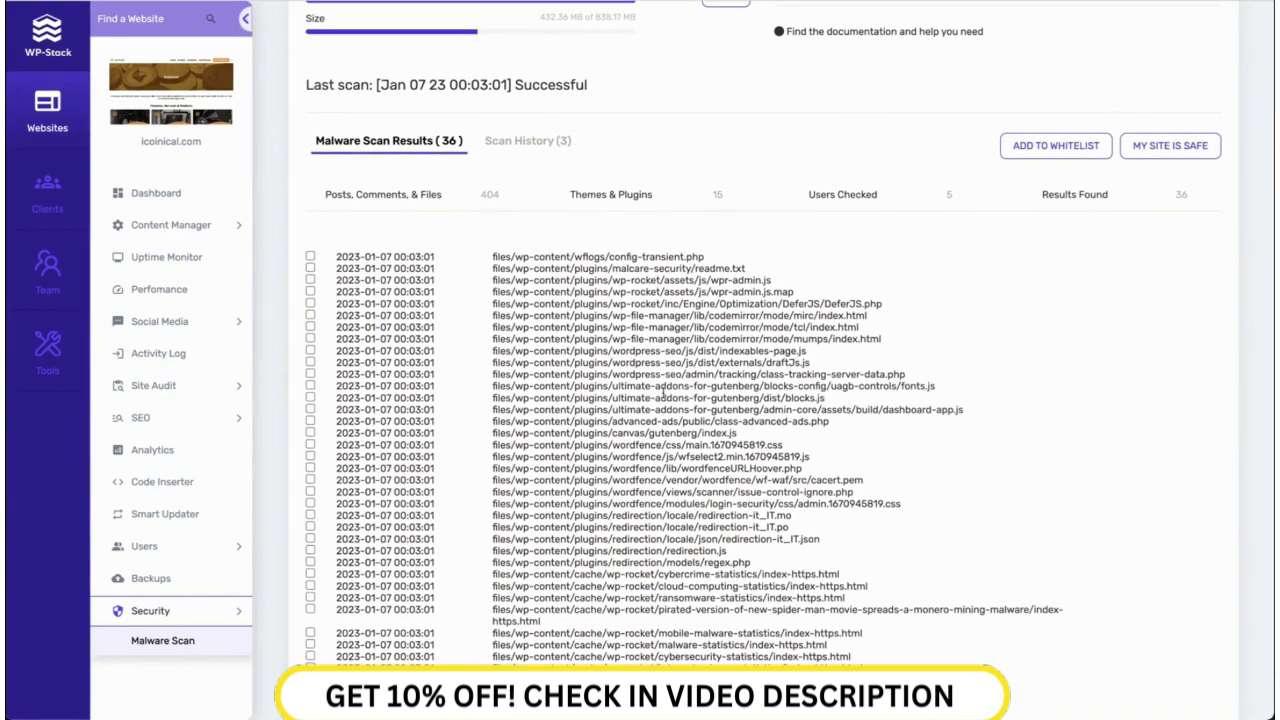
scroll(662, 393, "down", 1)
scroll(644, 280, "up", 2)
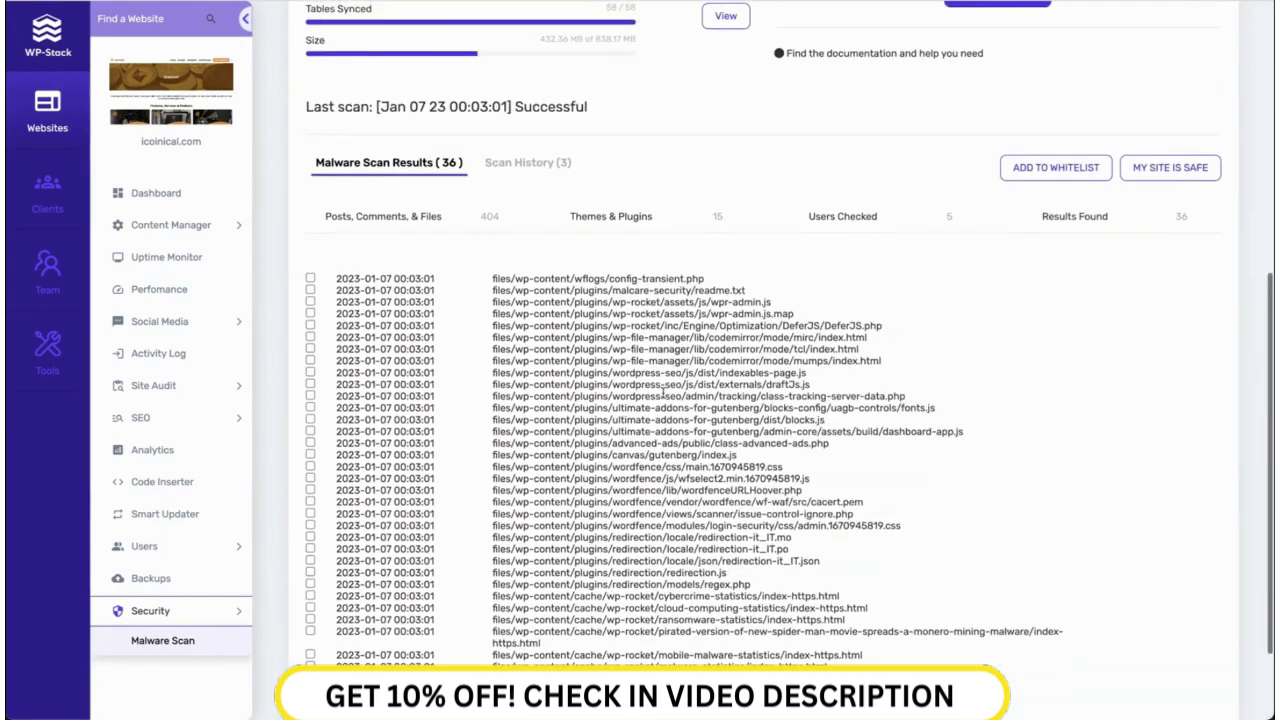
scroll(714, 191, "up", 5)
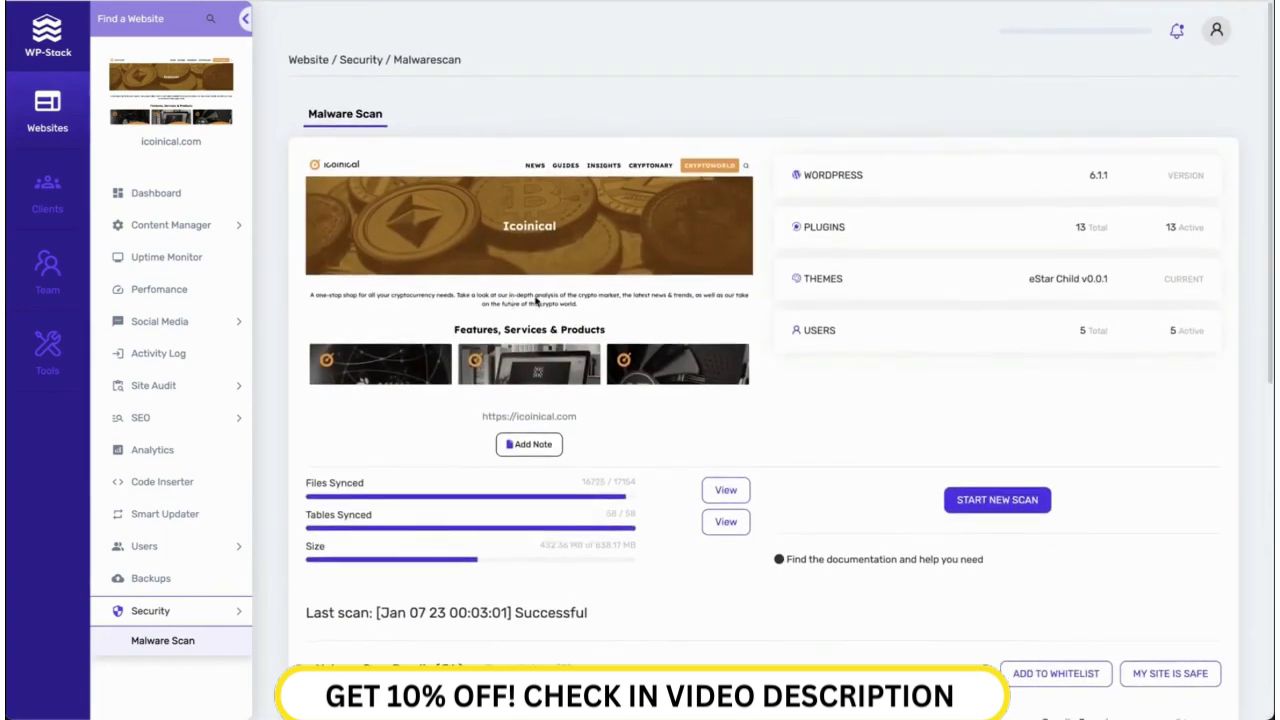
- View the Clients page and the Team members page
left_click(59, 209)
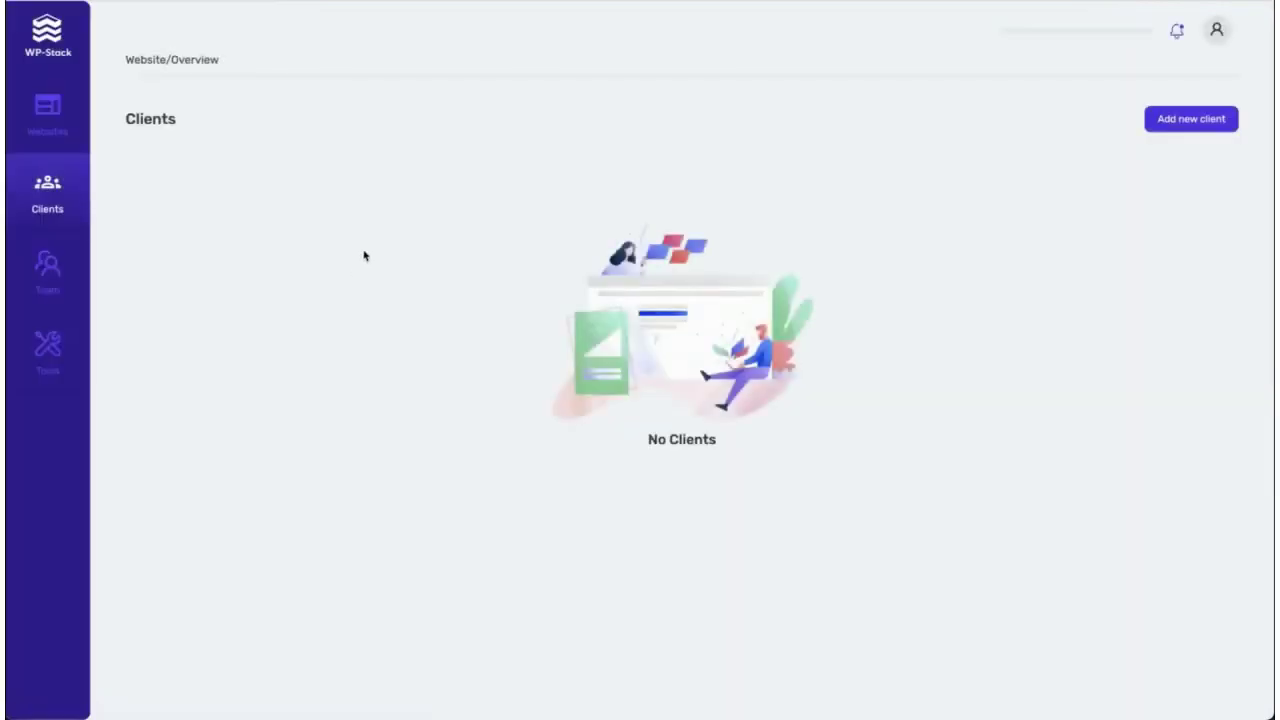
left_click(58, 270)
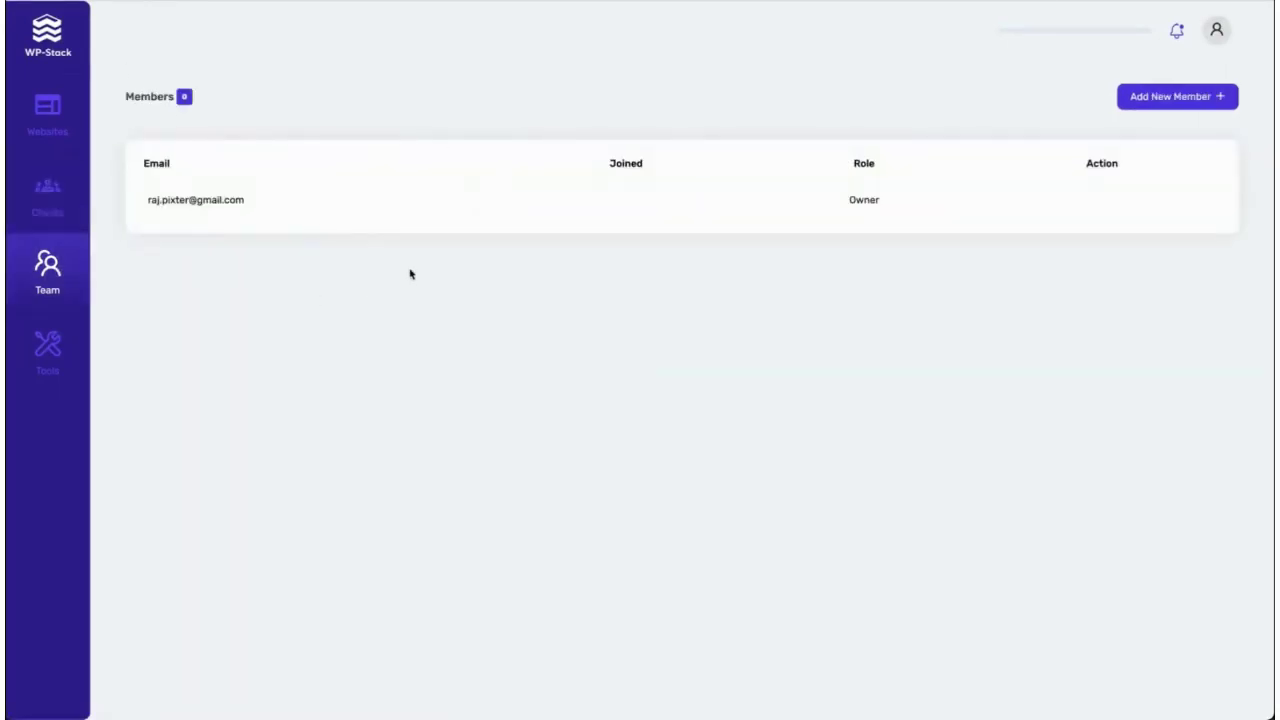
- Return to the Websites overview and look through the list of connected sites
left_click(49, 130)
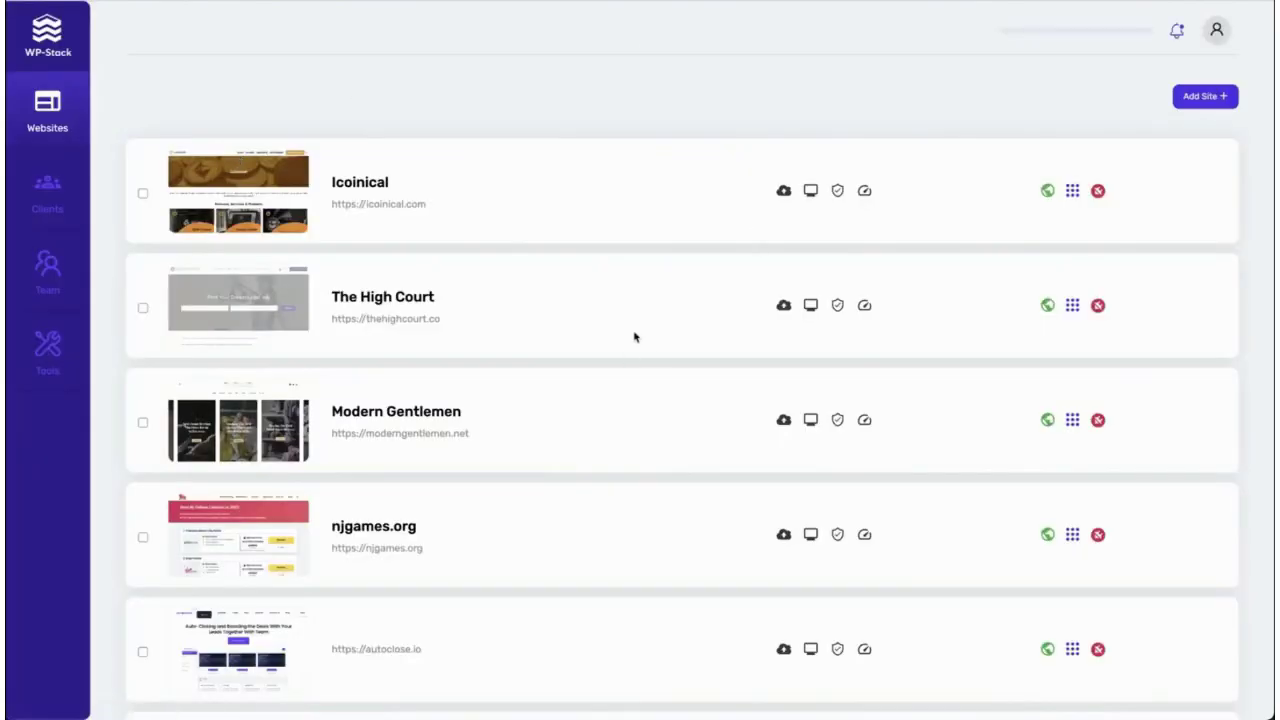
scroll(749, 337, "down", 2)
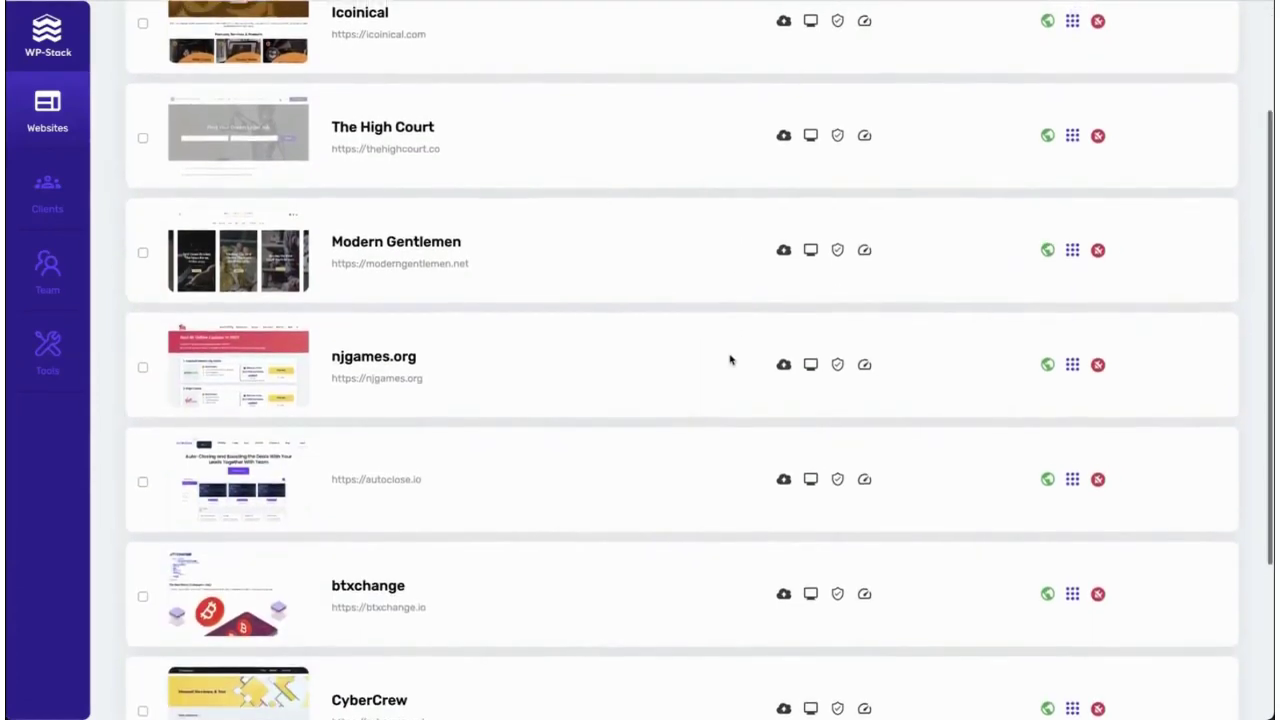
scroll(730, 360, "up", 1)
scroll(730, 360, "up", 1)
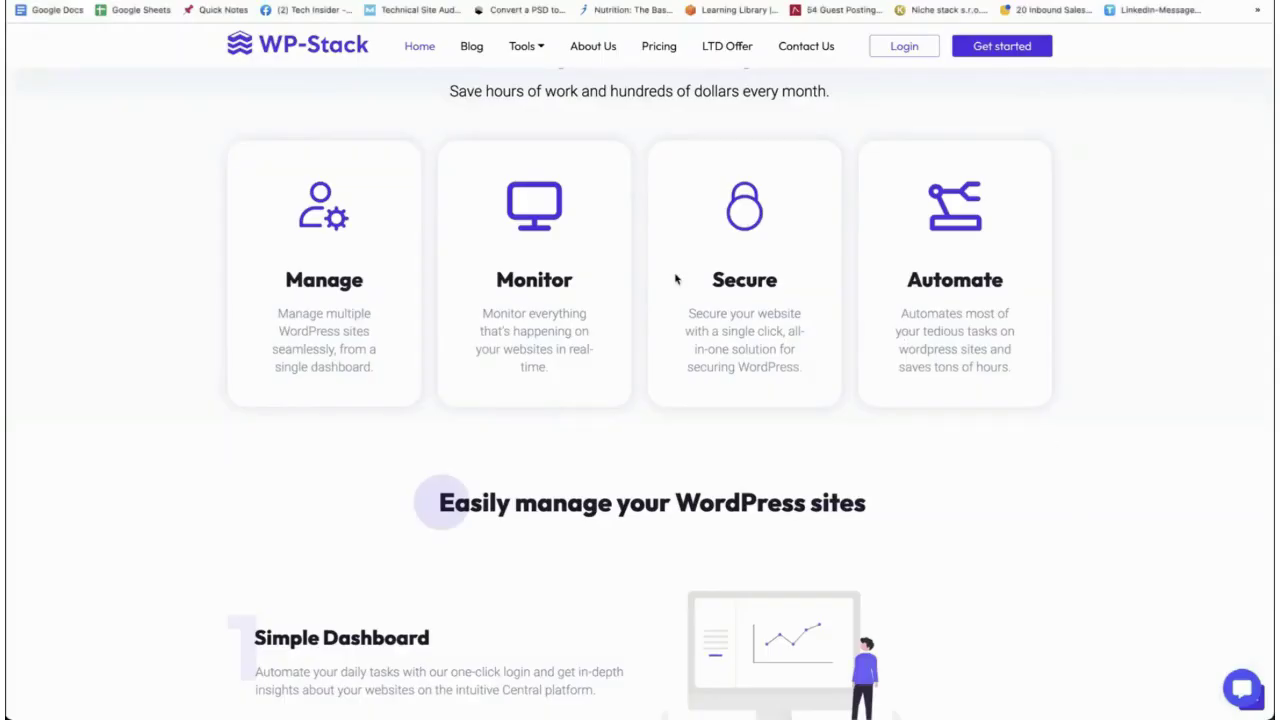
- Review the WP-Stack public home page, including the hero section and the Manage, Monitor, Secure and Automate features
scroll(645, 238, "up", 2)
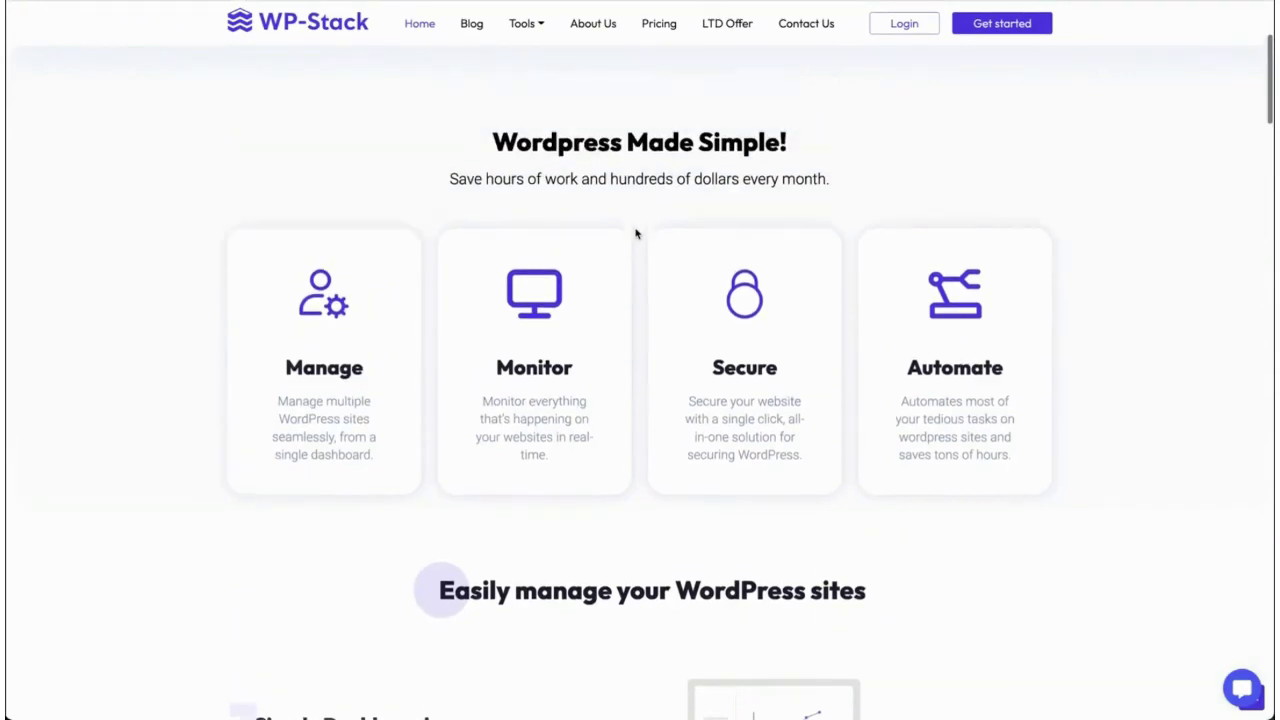
scroll(635, 233, "up", 3)
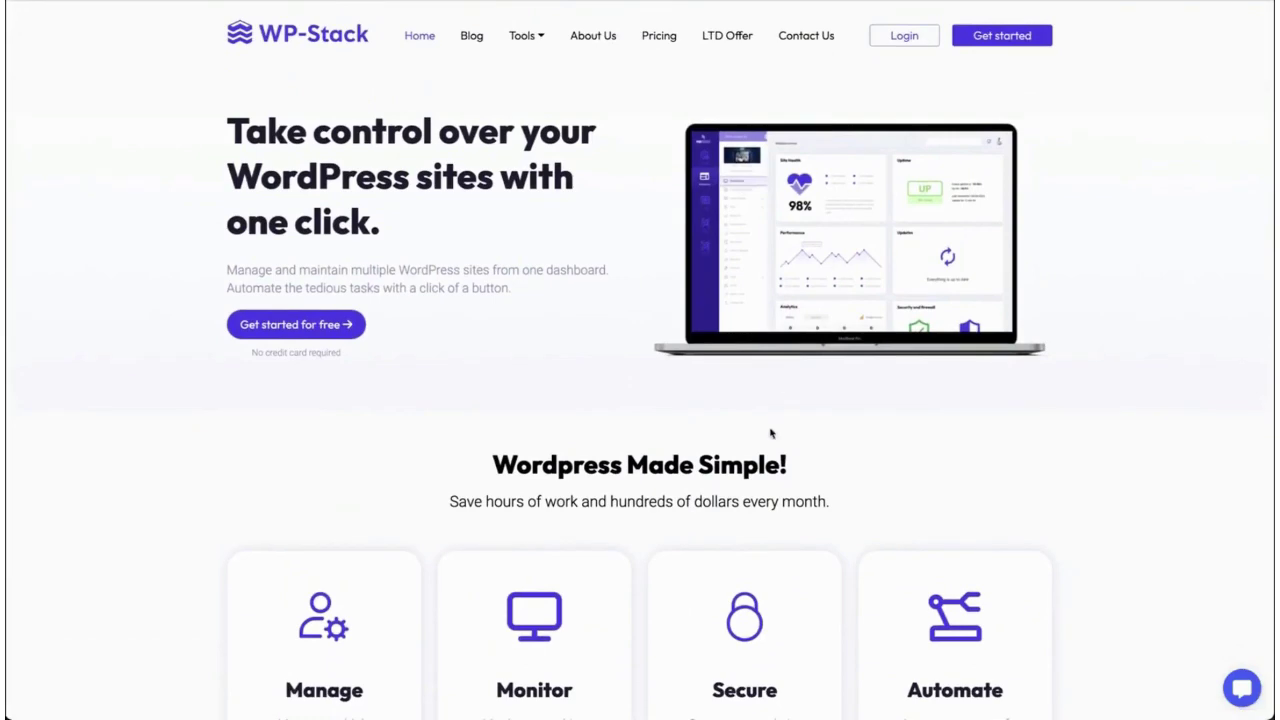
scroll(768, 438, "down", 1)
scroll(764, 440, "down", 1)
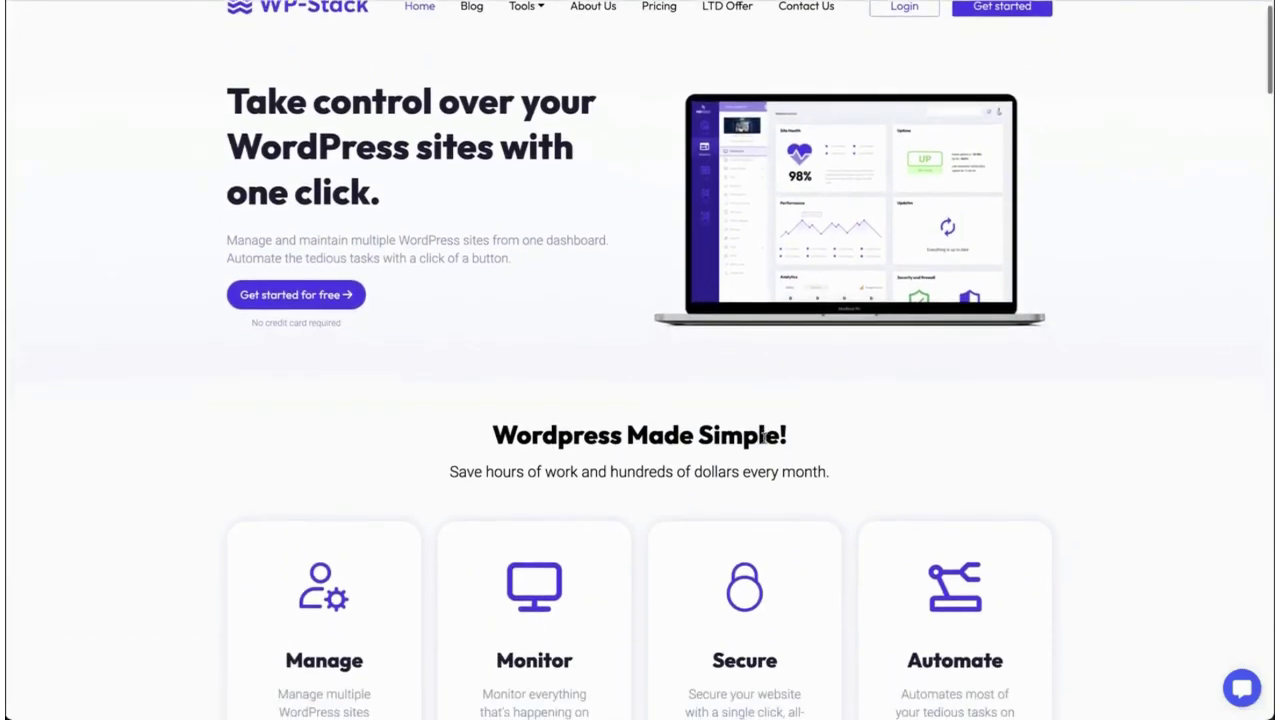
scroll(764, 438, "down", 2)
scroll(765, 441, "down", 3)
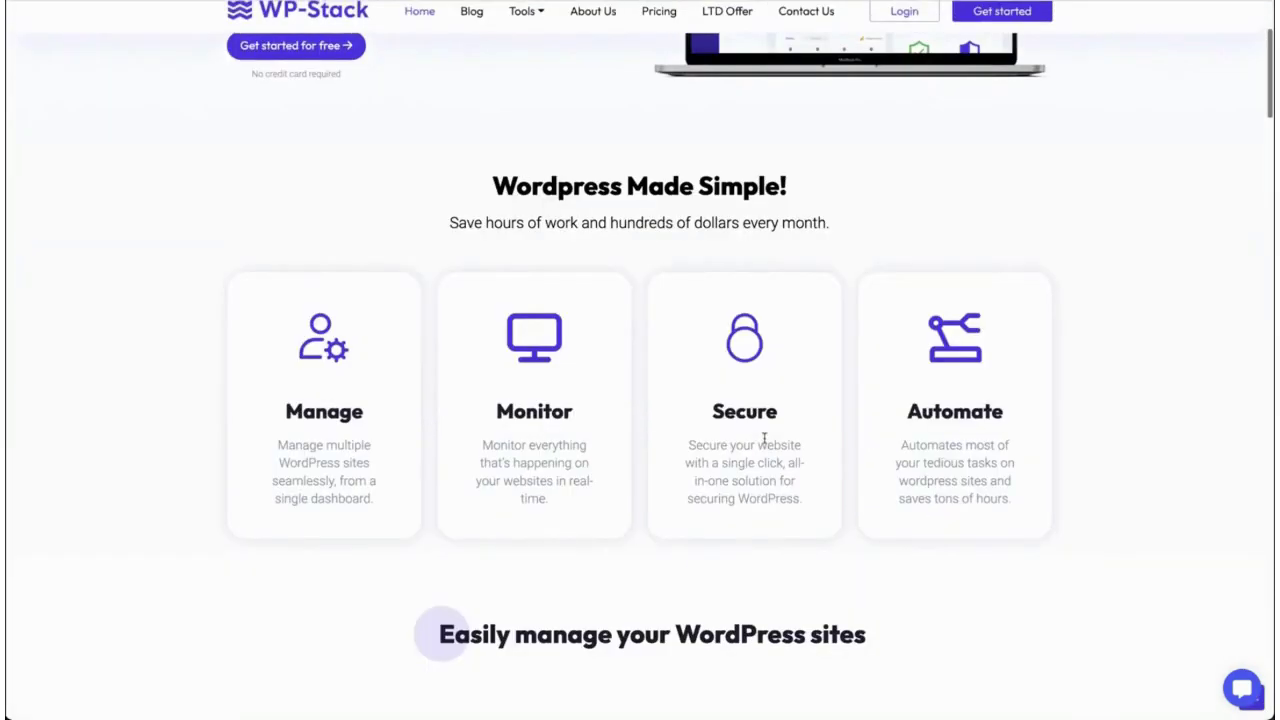
scroll(440, 289, "up", 5)
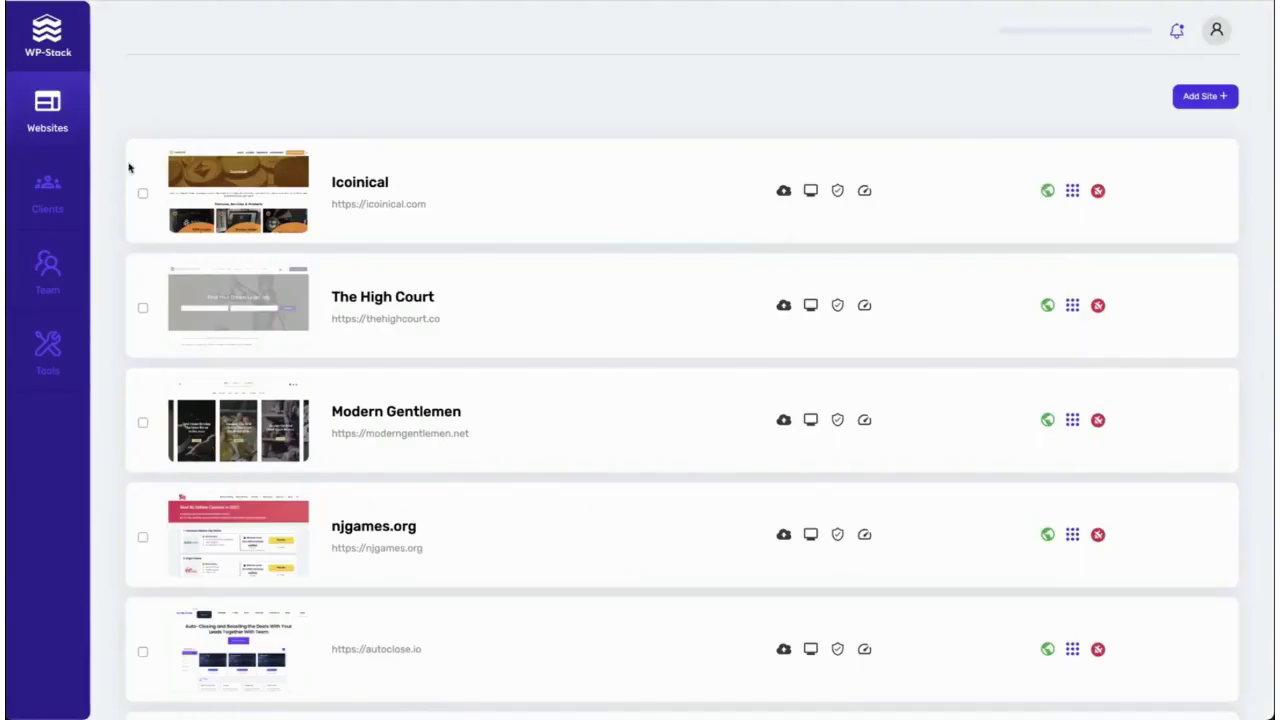
- Look through the connected websites again and open the dashboard of the Icoinical site
scroll(803, 556, "down", 1)
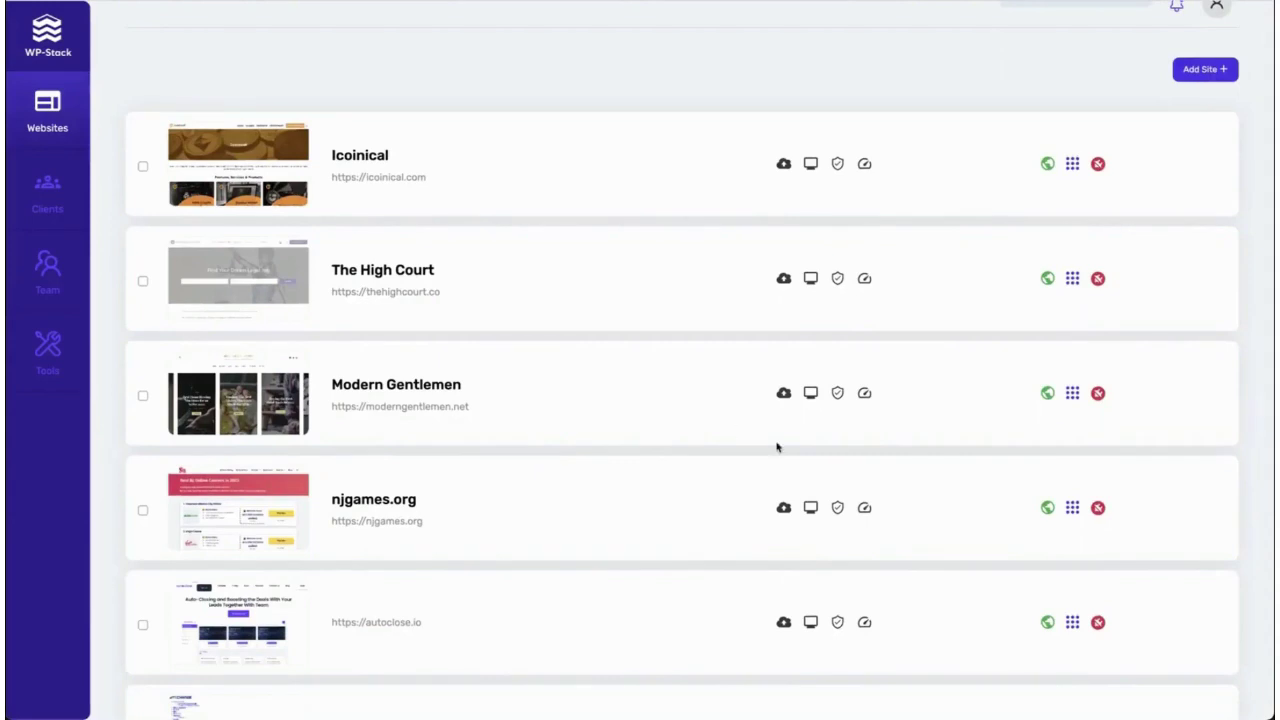
scroll(777, 446, "down", 2)
scroll(568, 435, "up", 3)
scroll(652, 537, "down", 5)
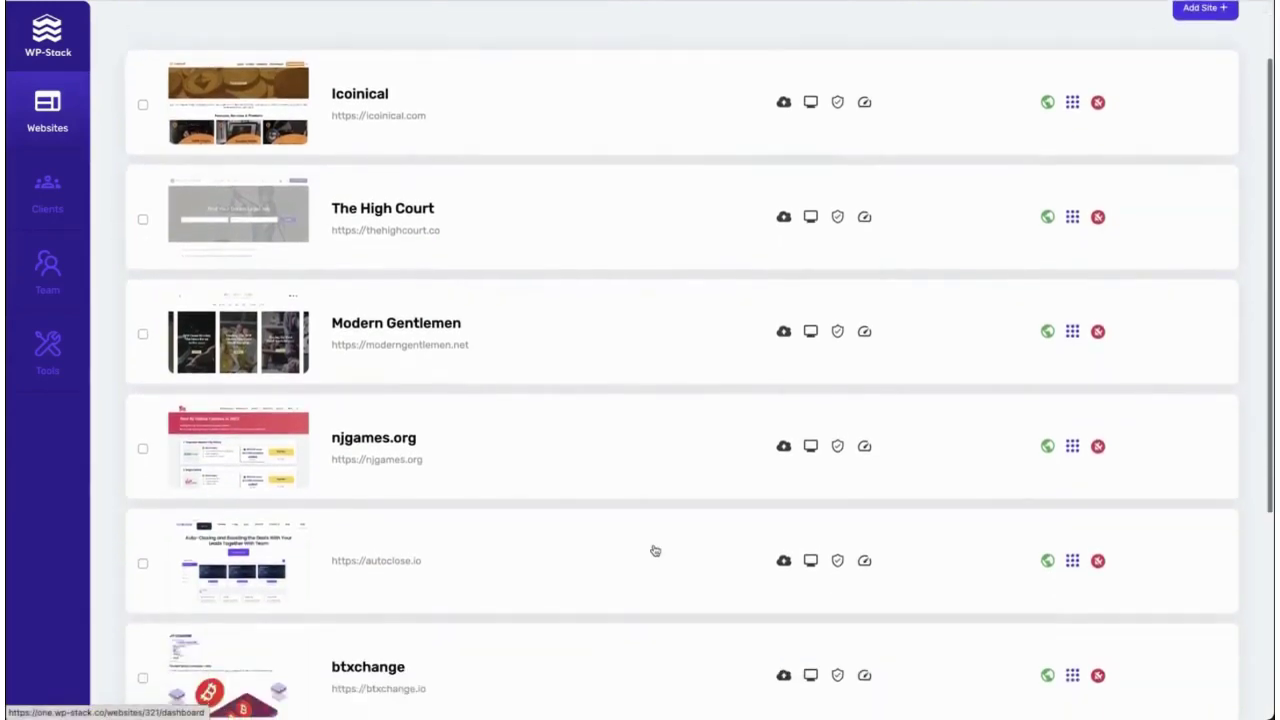
scroll(655, 549, "up", 5)
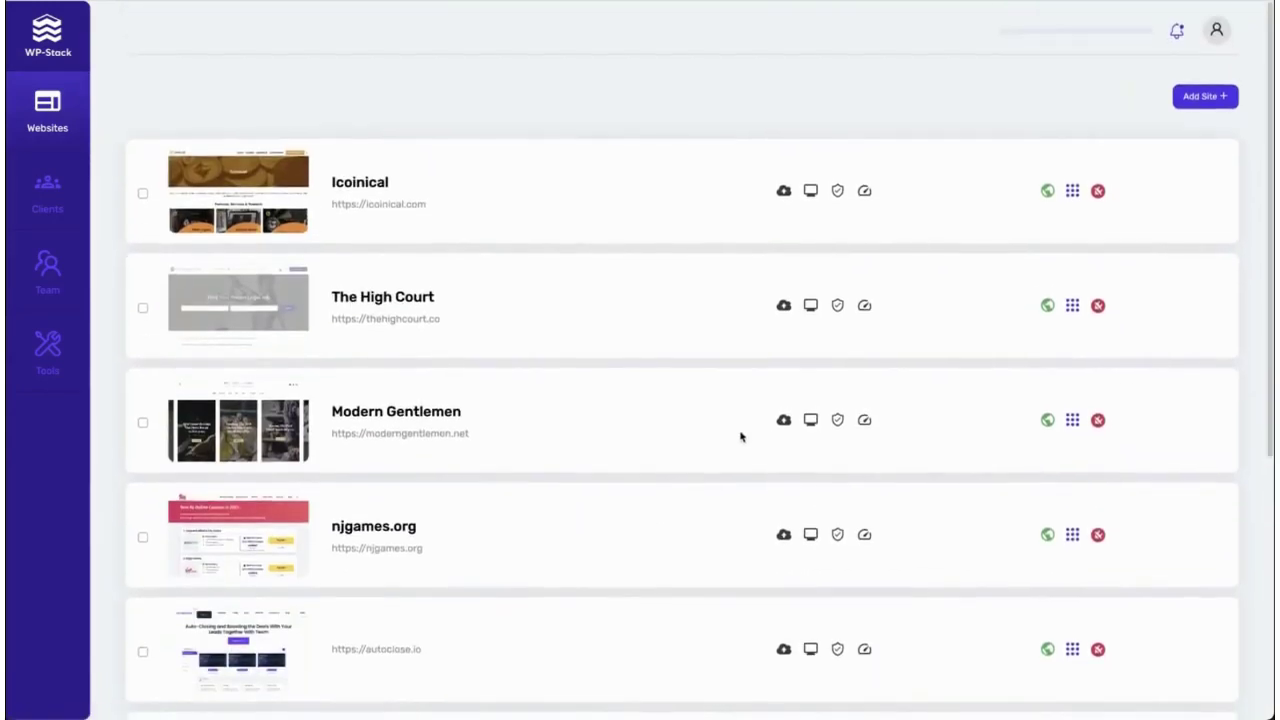
left_click(1072, 192)
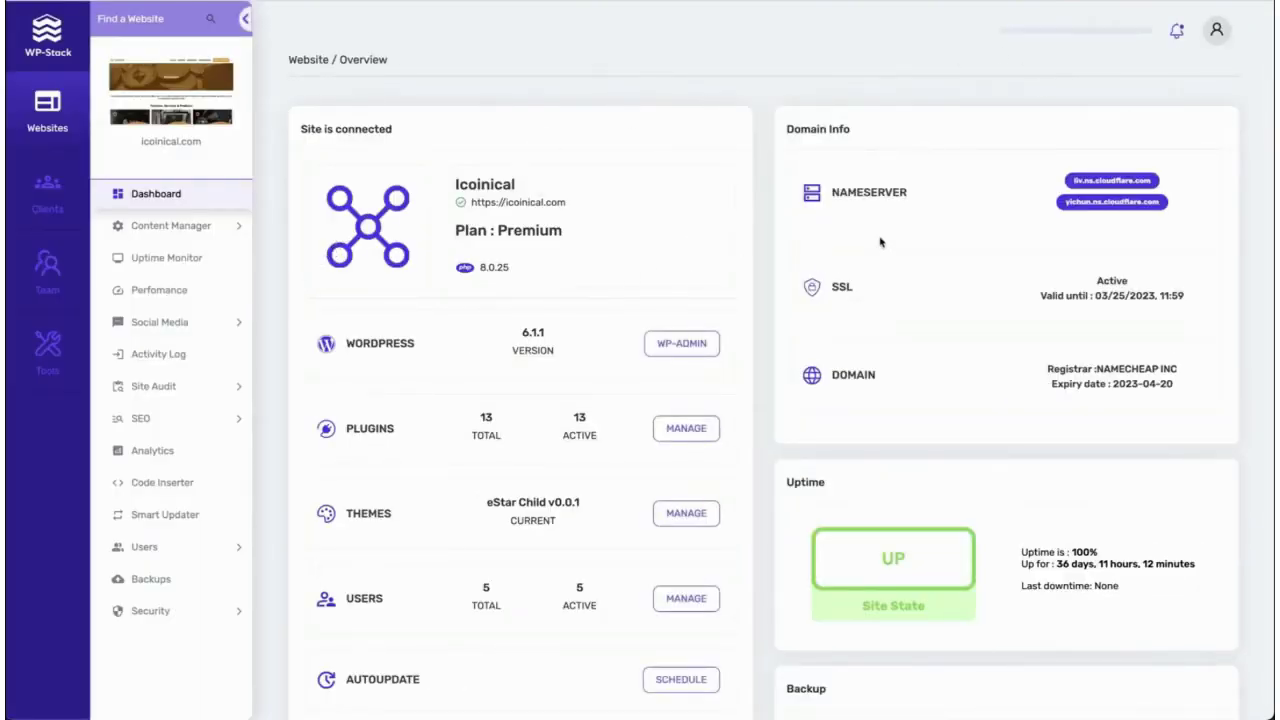
- Review the site dashboard's overview, including plugin updates, backup status, site audit, core web vitals and recent activity
scroll(531, 311, "down", 3)
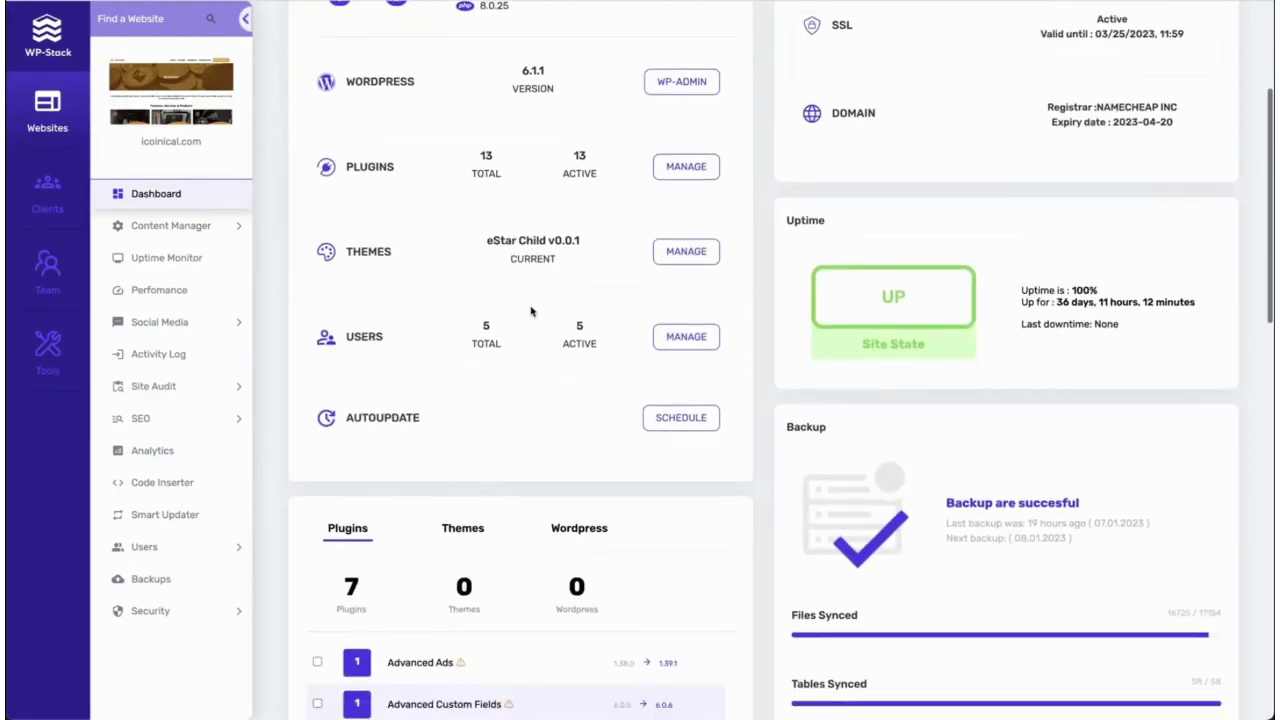
scroll(546, 334, "down", 2)
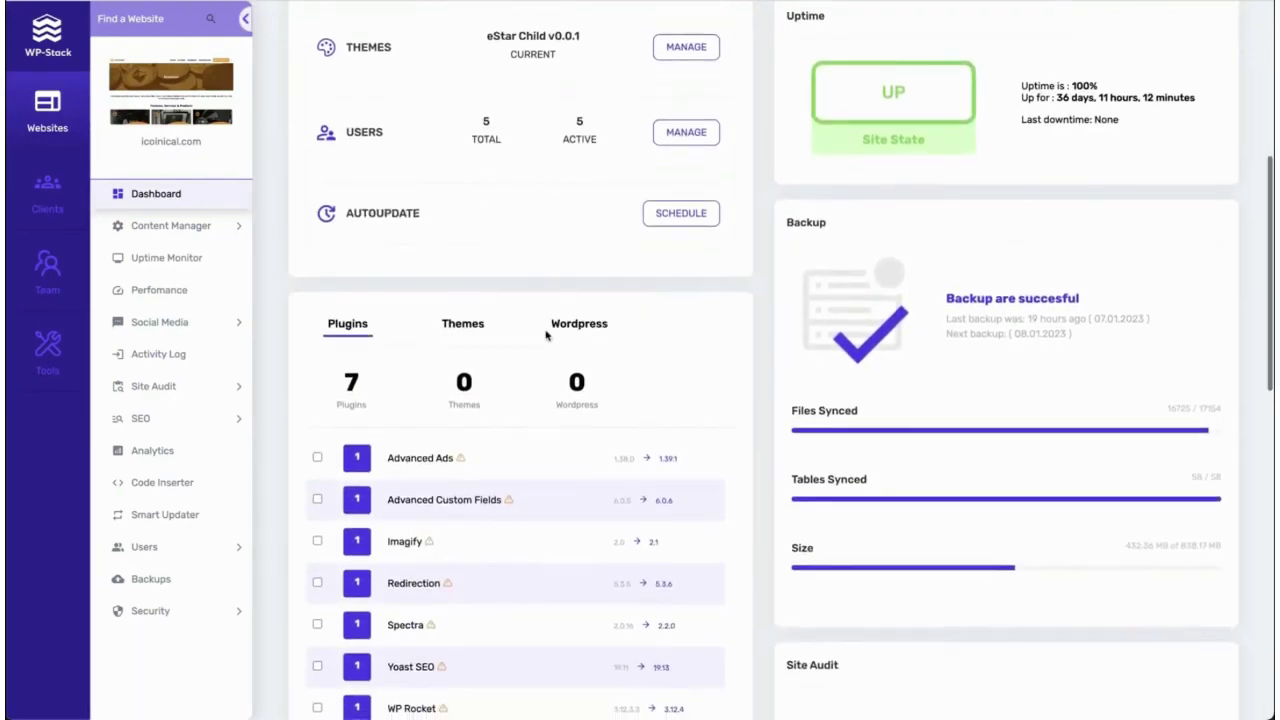
scroll(546, 334, "down", 2)
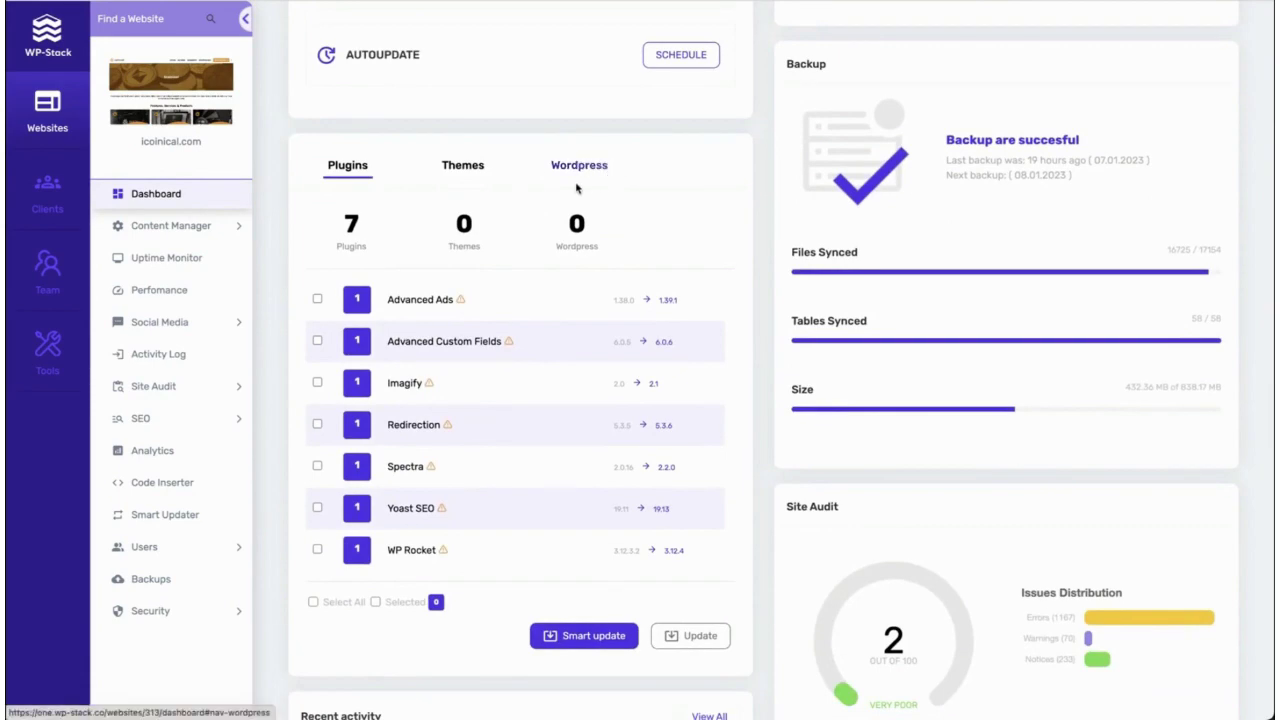
scroll(712, 265, "down", 1)
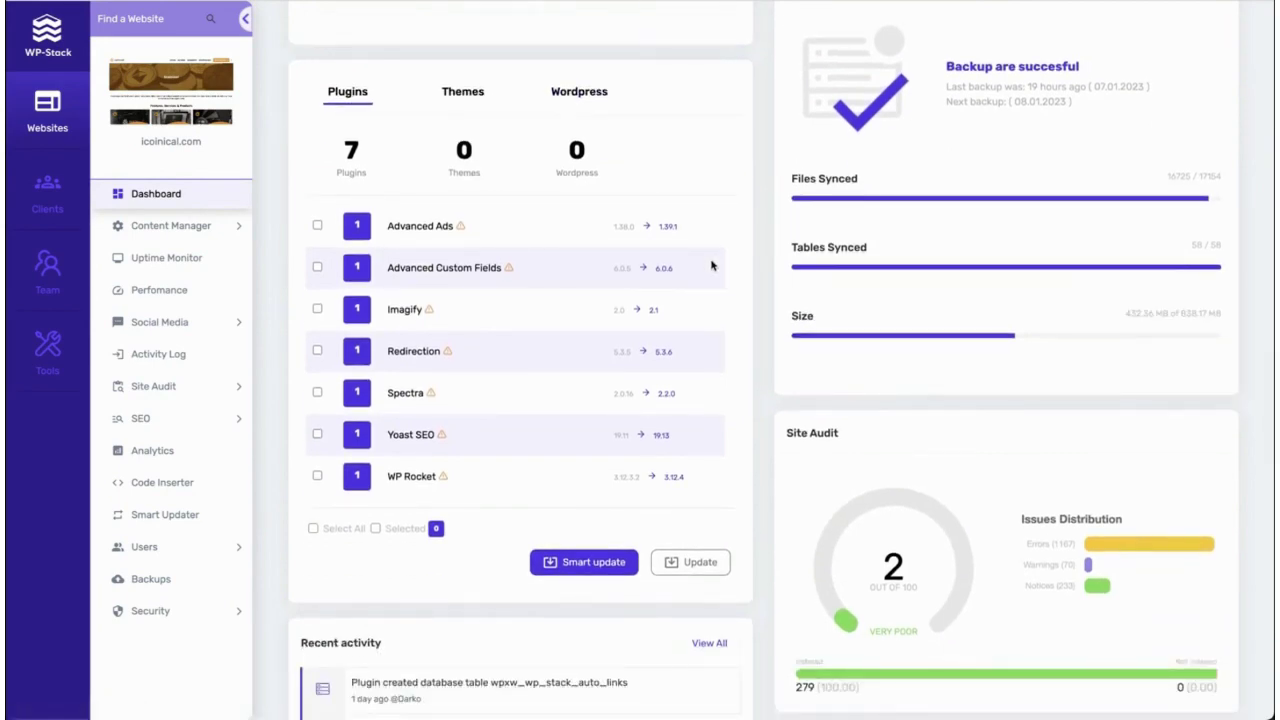
scroll(771, 349, "down", 5)
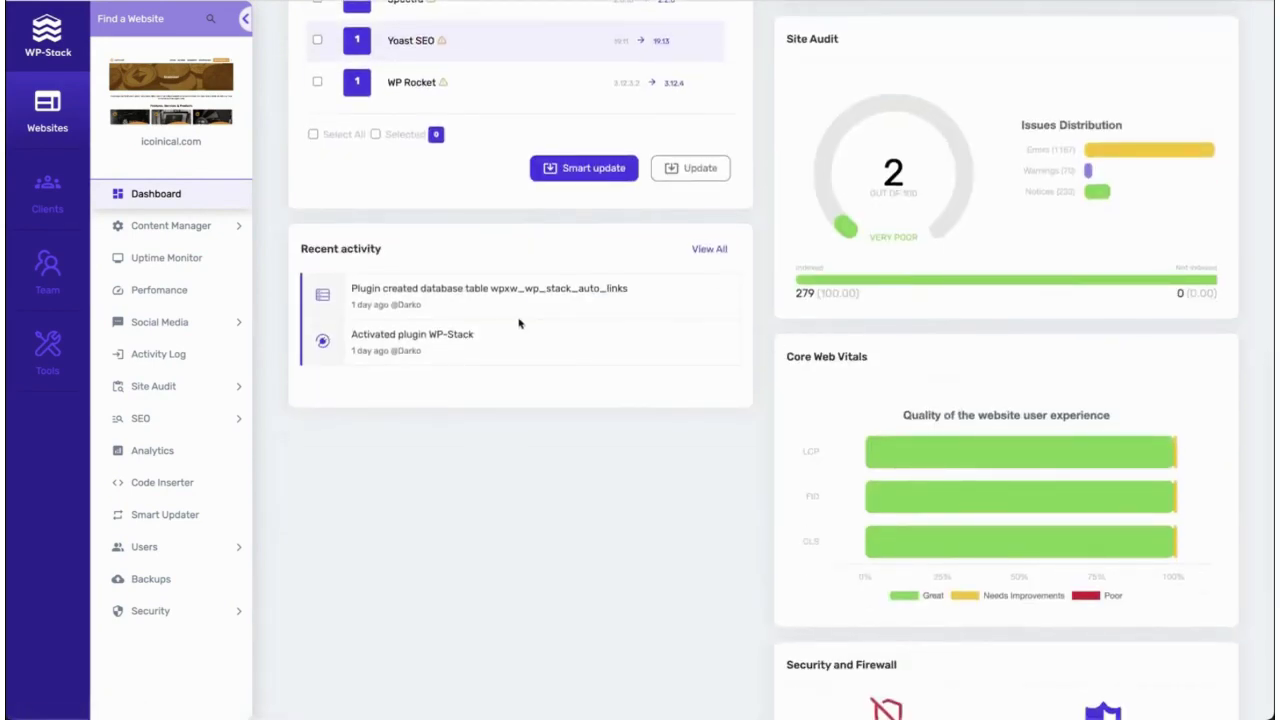
scroll(618, 386, "up", 1)
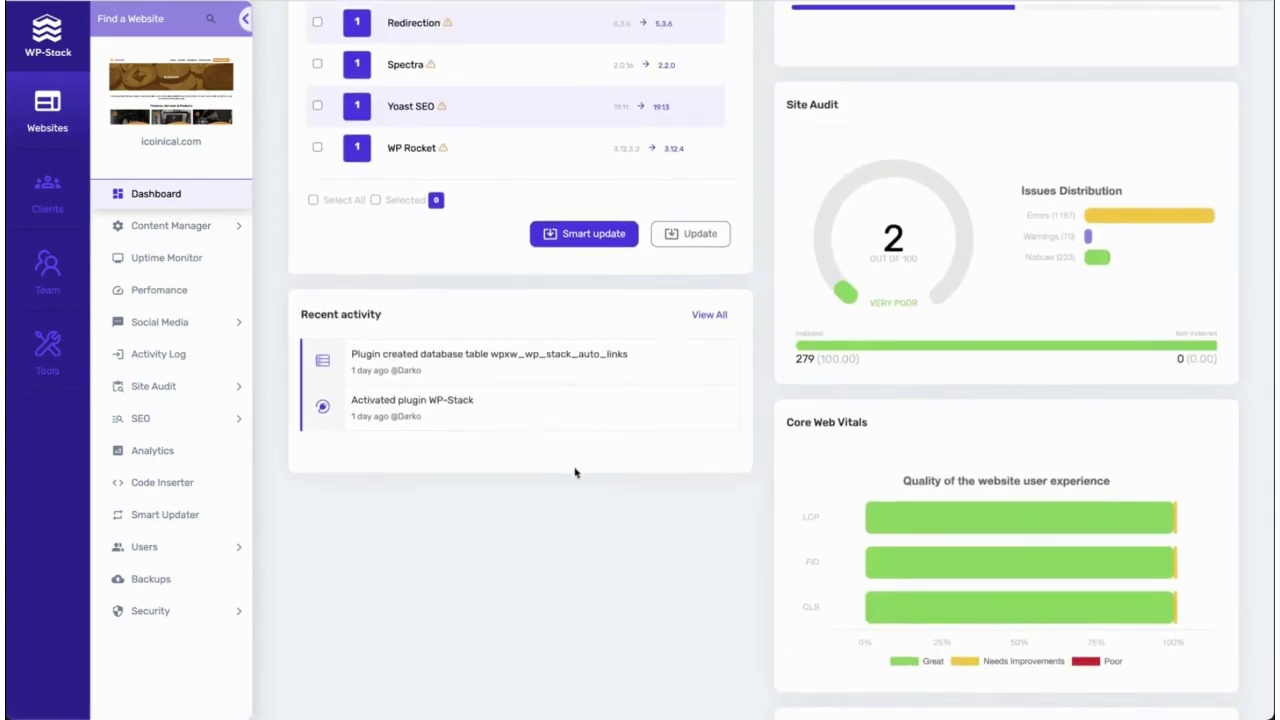
- Open the Content Manager's Publisher and check its import options for a Google Drive URL and a local file
left_click(238, 228)
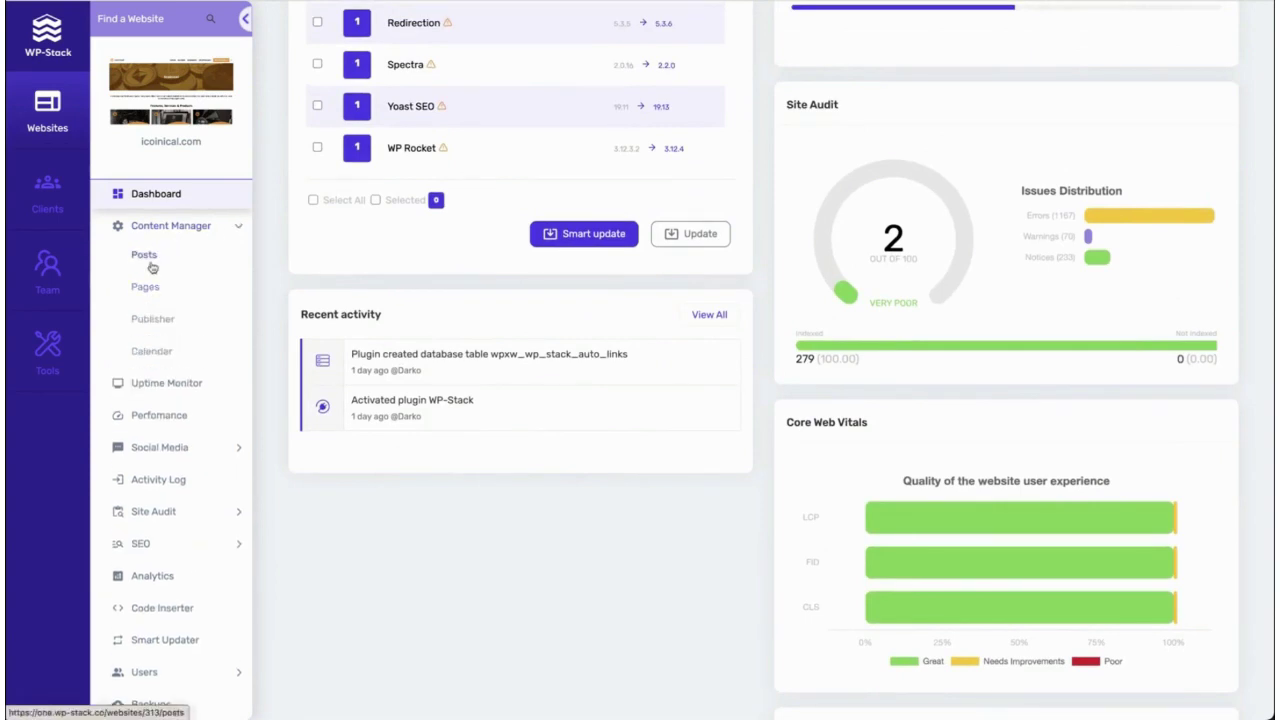
left_click(161, 320)
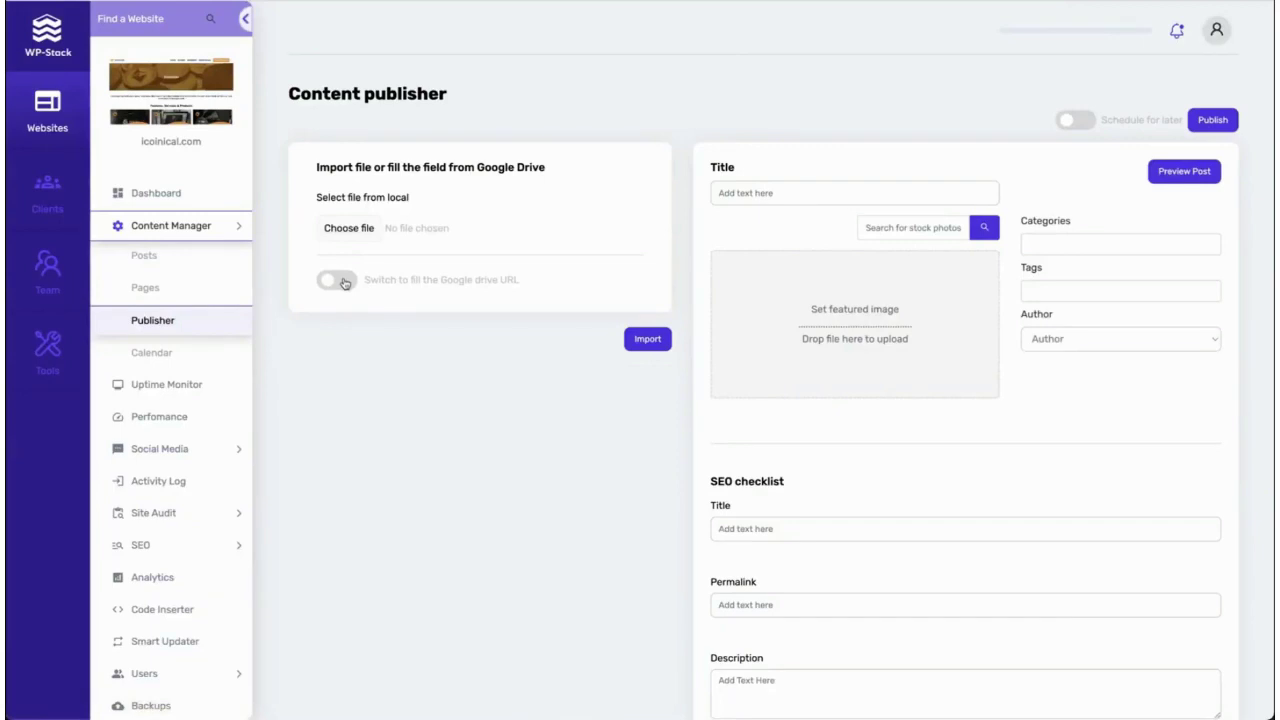
left_click(342, 281)
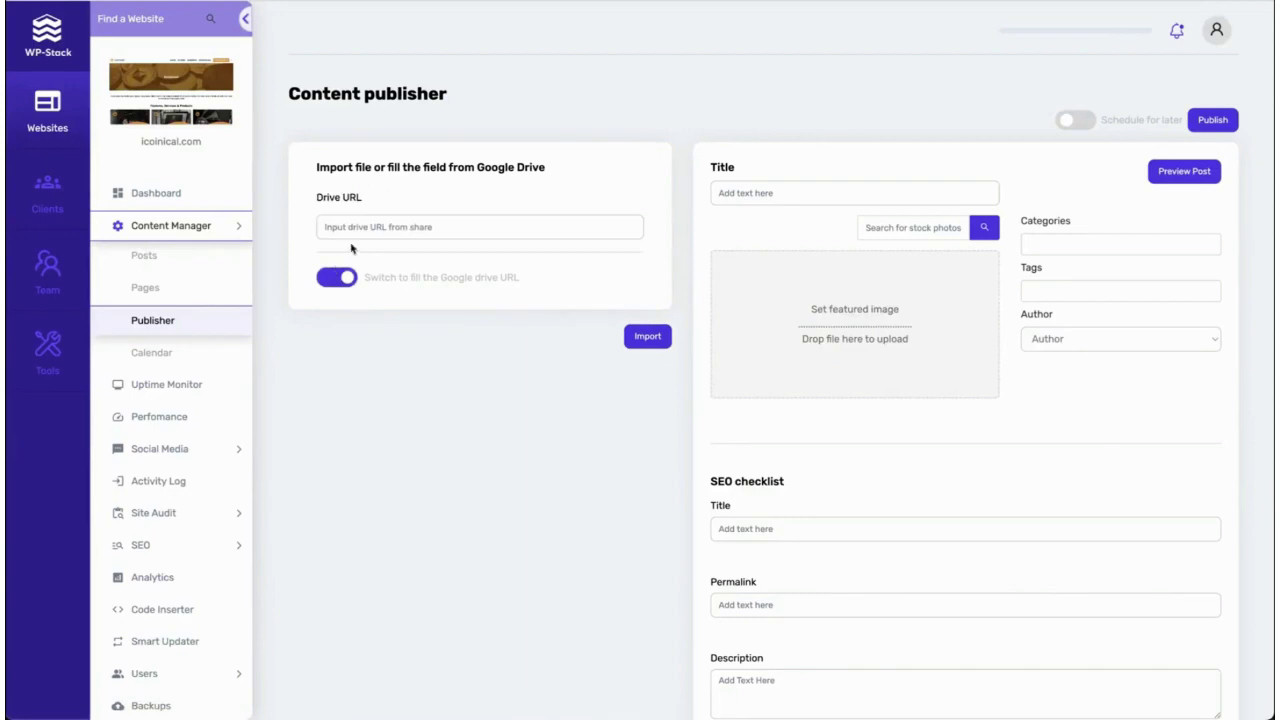
left_click(340, 231)
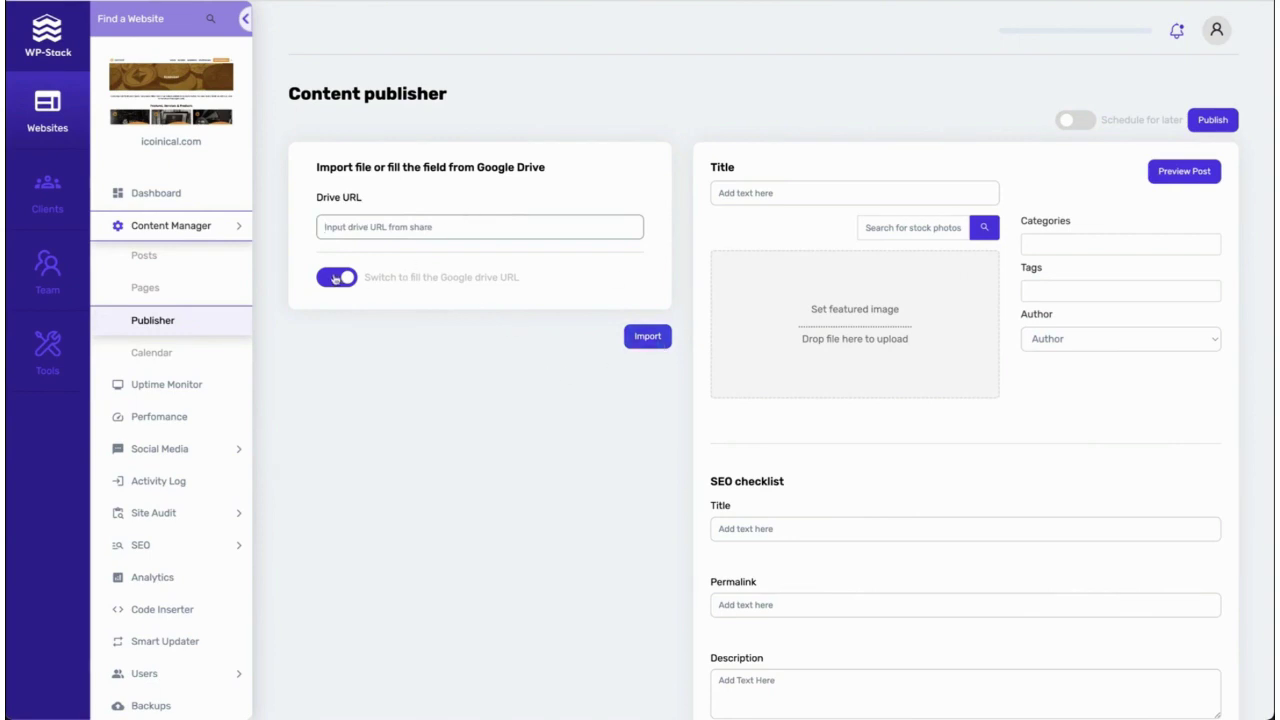
left_click(329, 278)
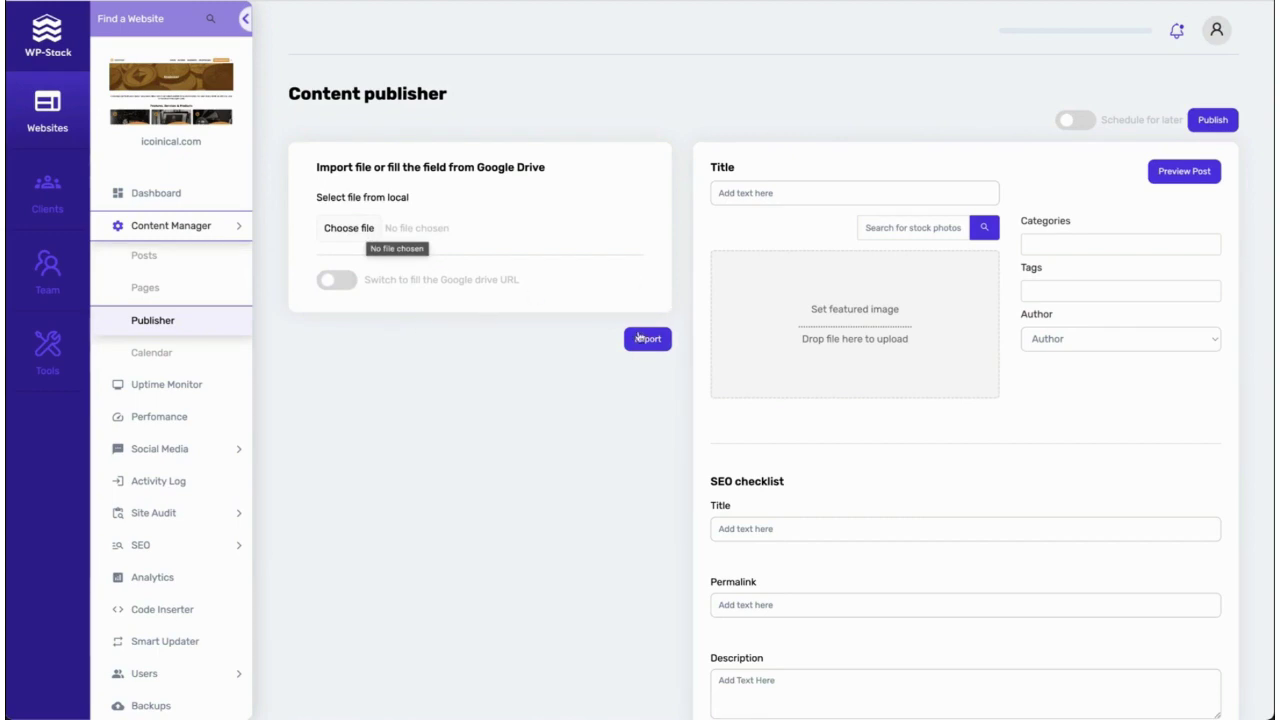
- Look through the publisher's SEO checklist and social media auto-post options, and view the content calendar
scroll(533, 327, "down", 3)
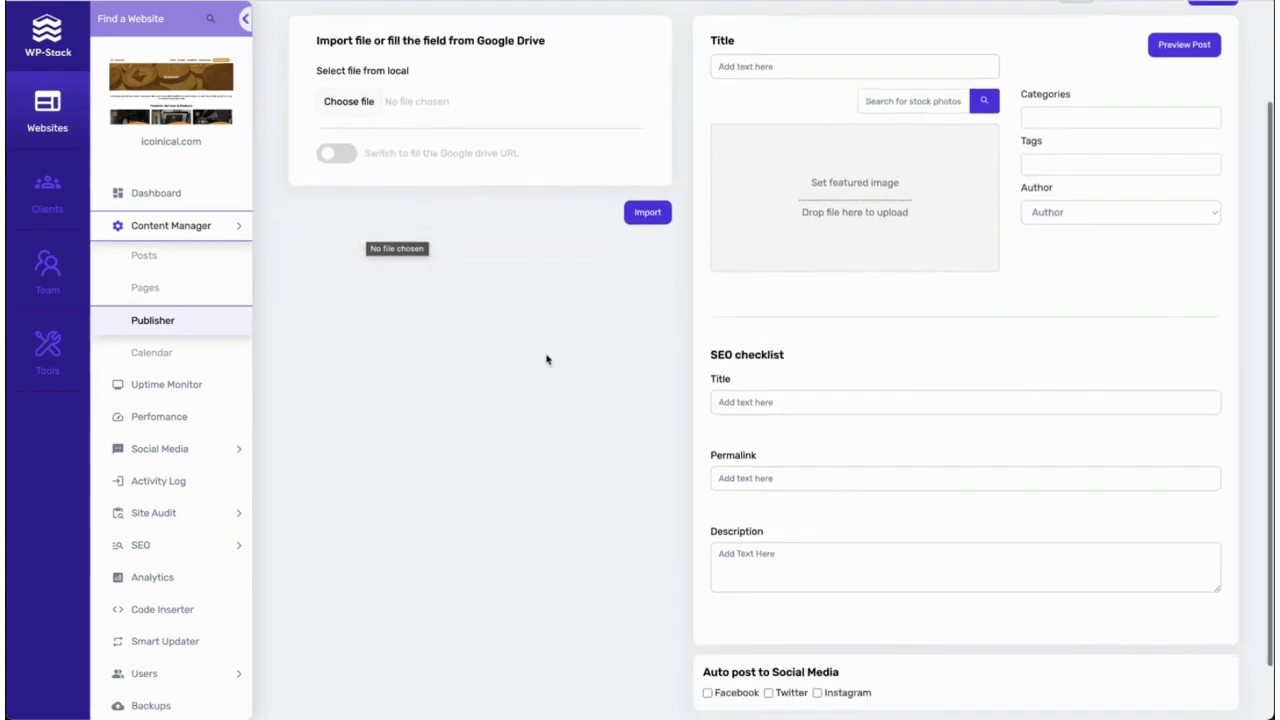
scroll(849, 246, "down", 2)
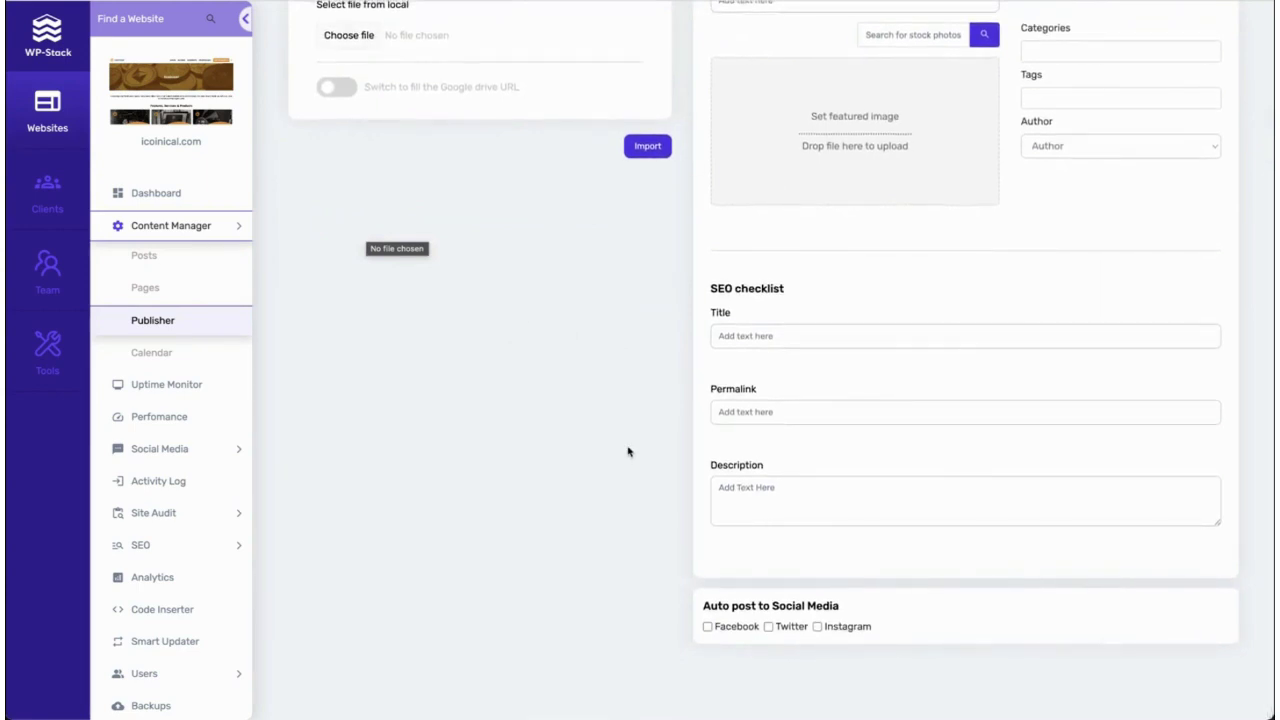
left_click(729, 627)
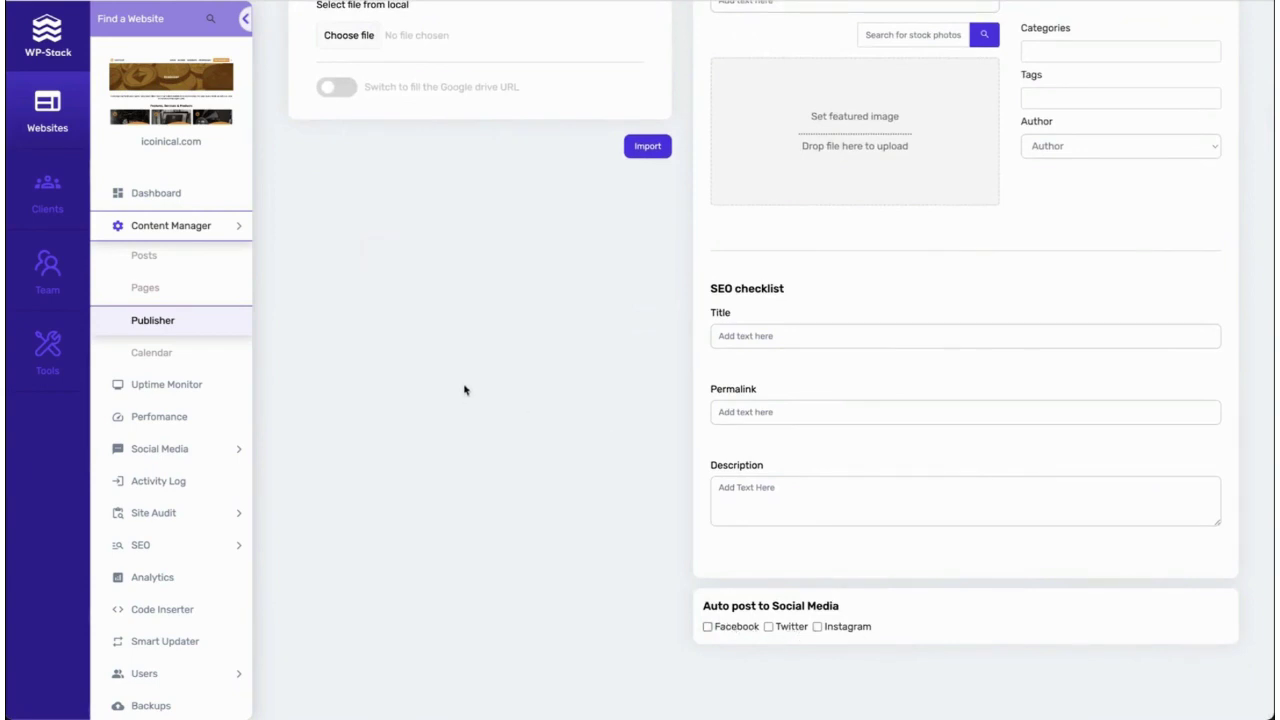
left_click(152, 353)
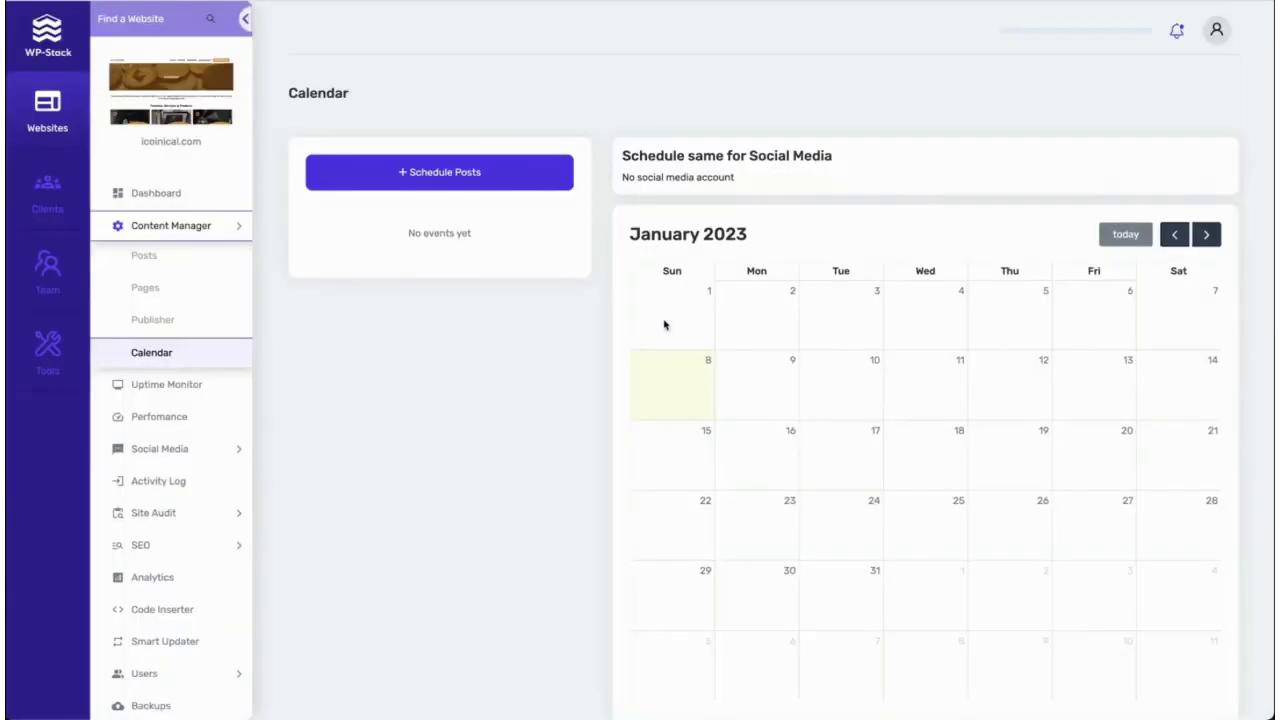
scroll(808, 366, "down", 2)
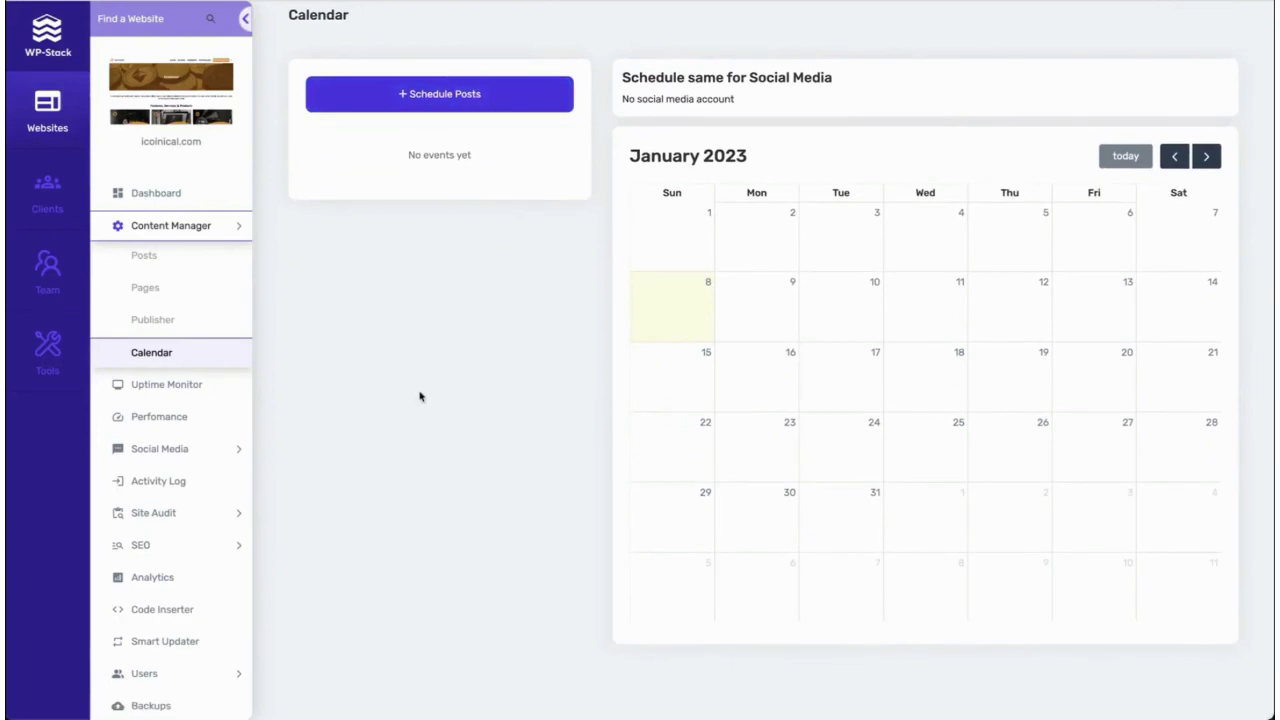
- Open the Uptime Monitor and review the uptime, SSL and domain information and the response time chart
left_click(198, 386)
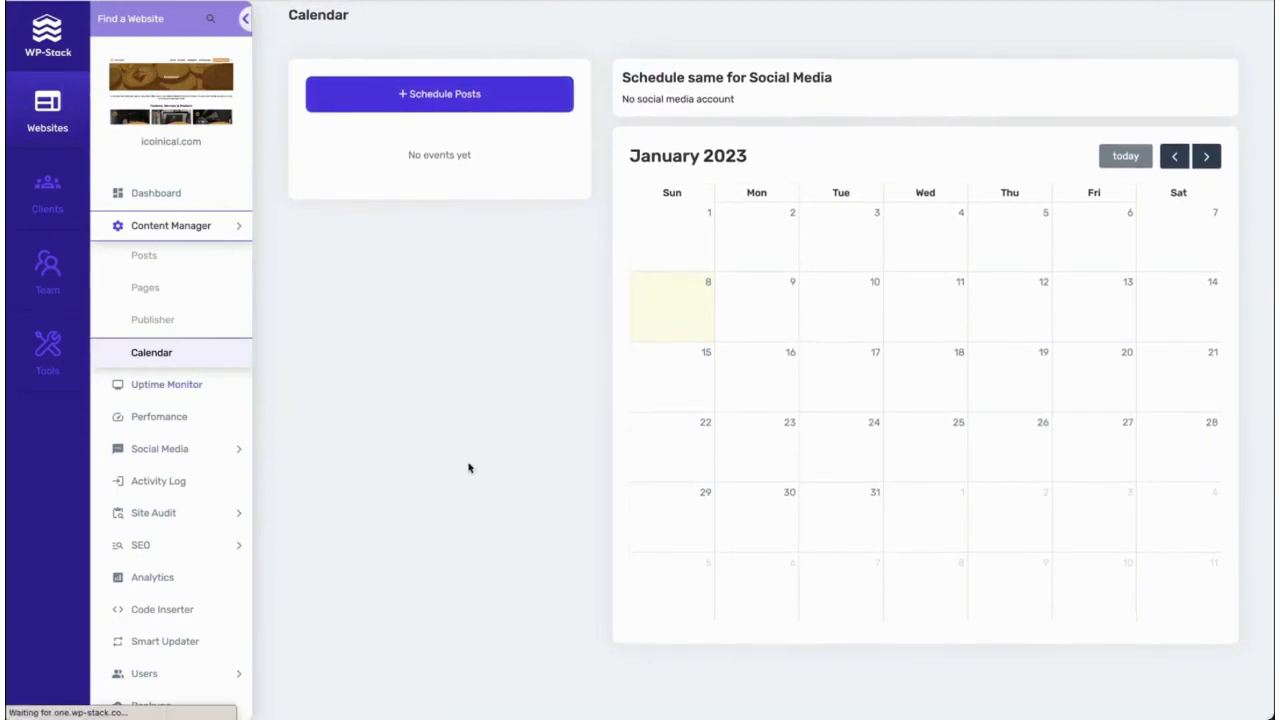
scroll(520, 470, "down", 3)
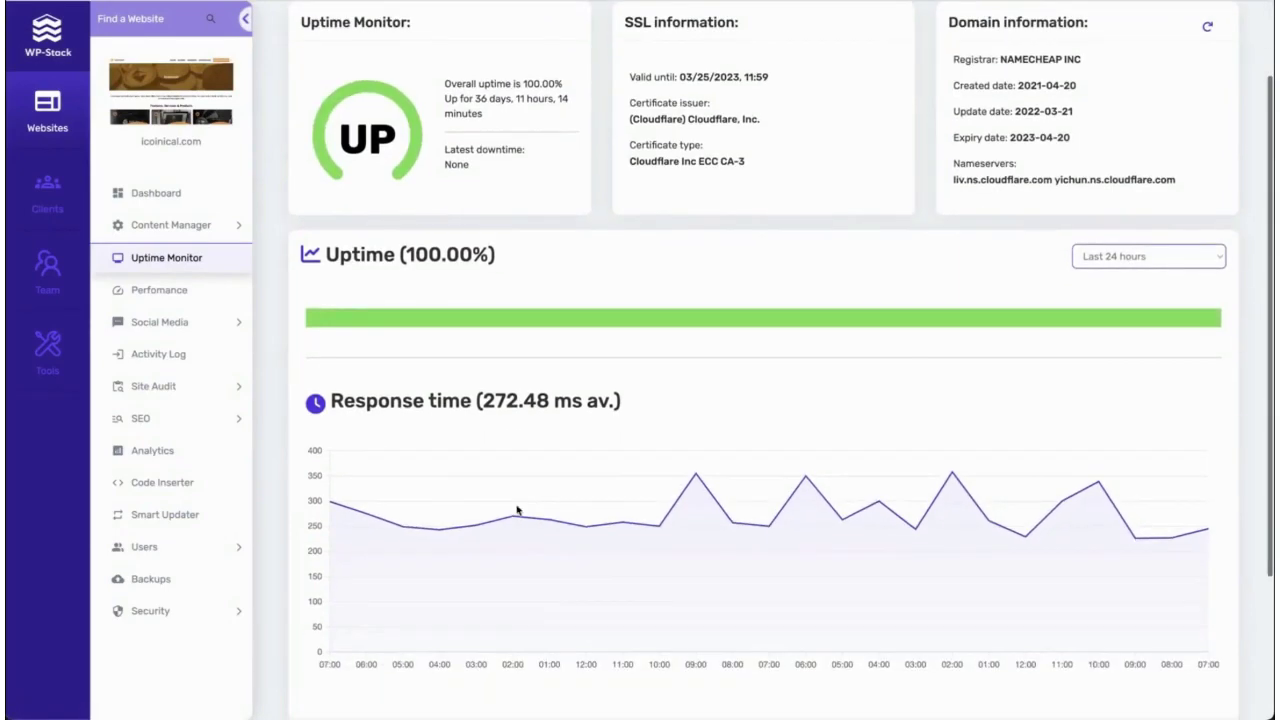
scroll(394, 397, "up", 1)
scroll(466, 362, "up", 1)
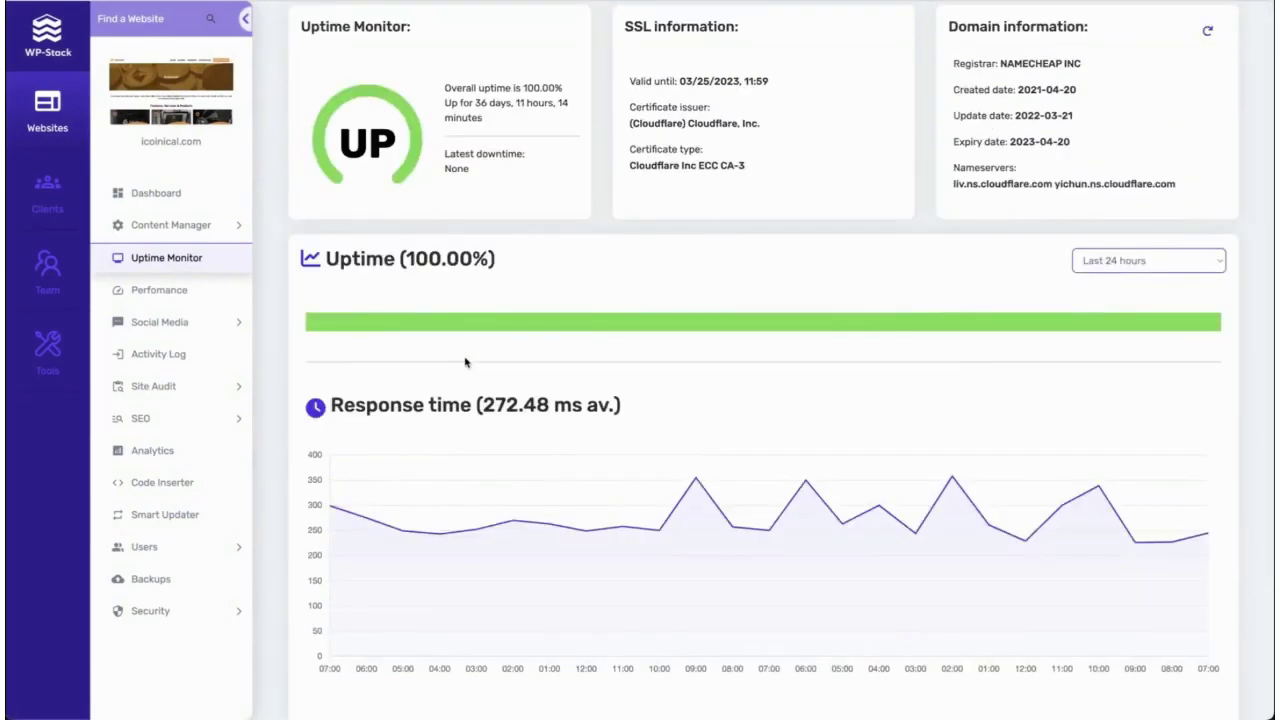
scroll(466, 362, "up", 1)
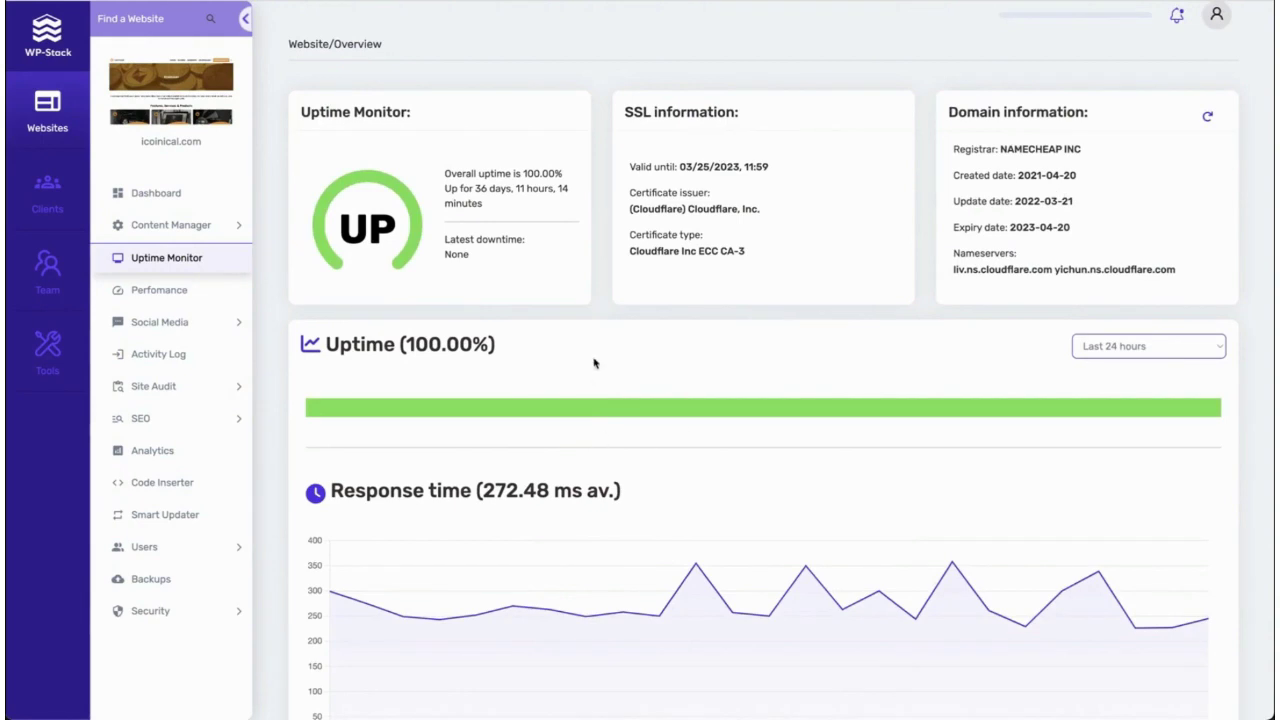
- Open the site's performance monitor and review the desktop Lab Data metrics, user experience chart and filmstrips
left_click(168, 290)
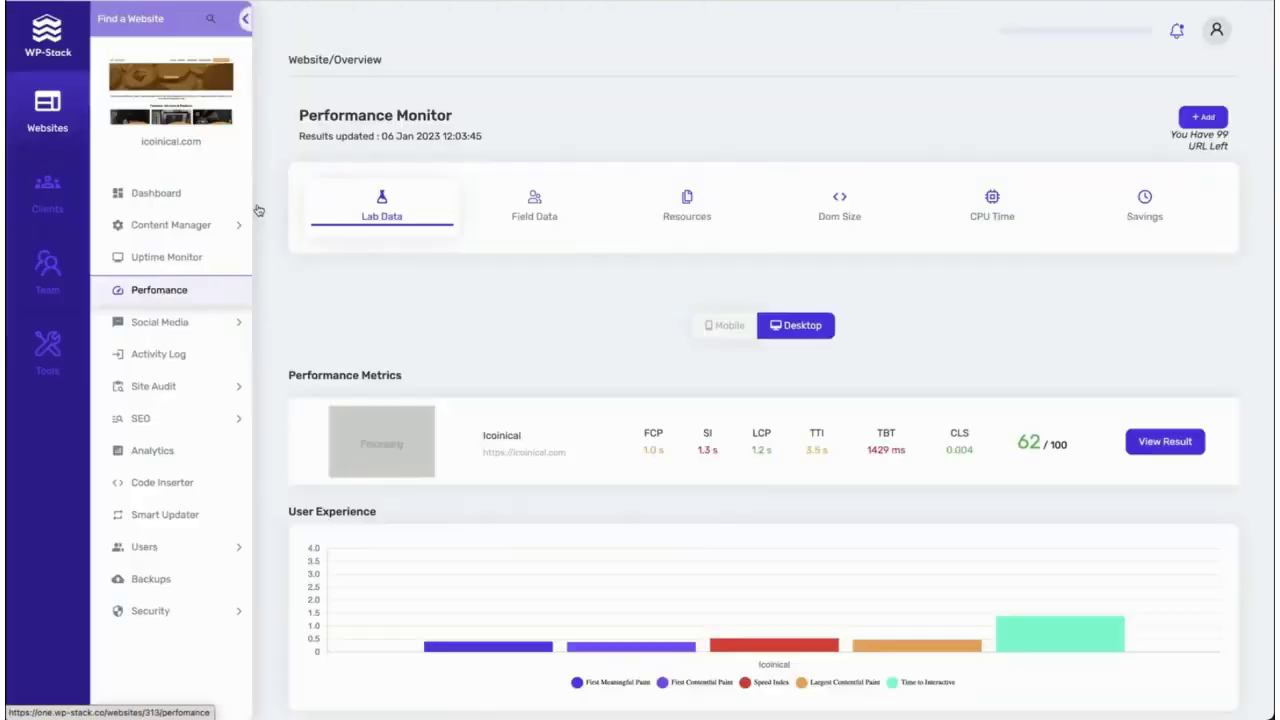
scroll(534, 321, "down", 1)
scroll(710, 448, "down", 1)
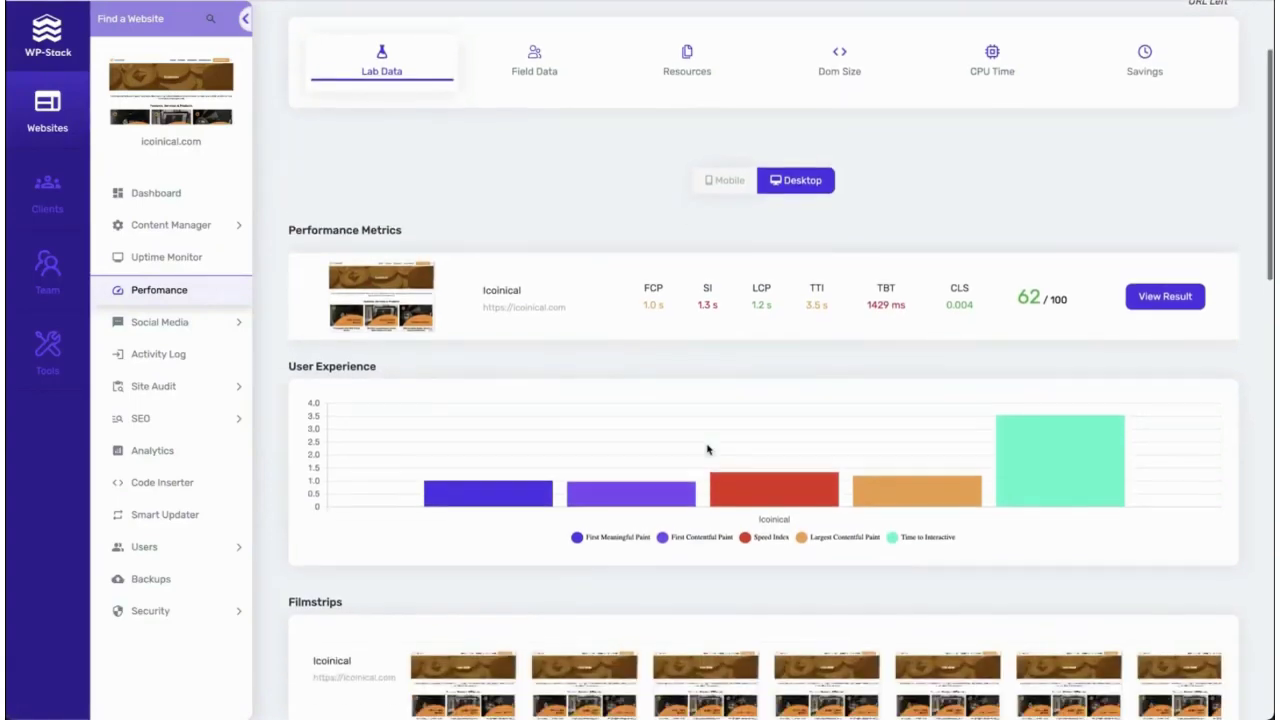
scroll(708, 449, "down", 1)
scroll(708, 449, "down", 1)
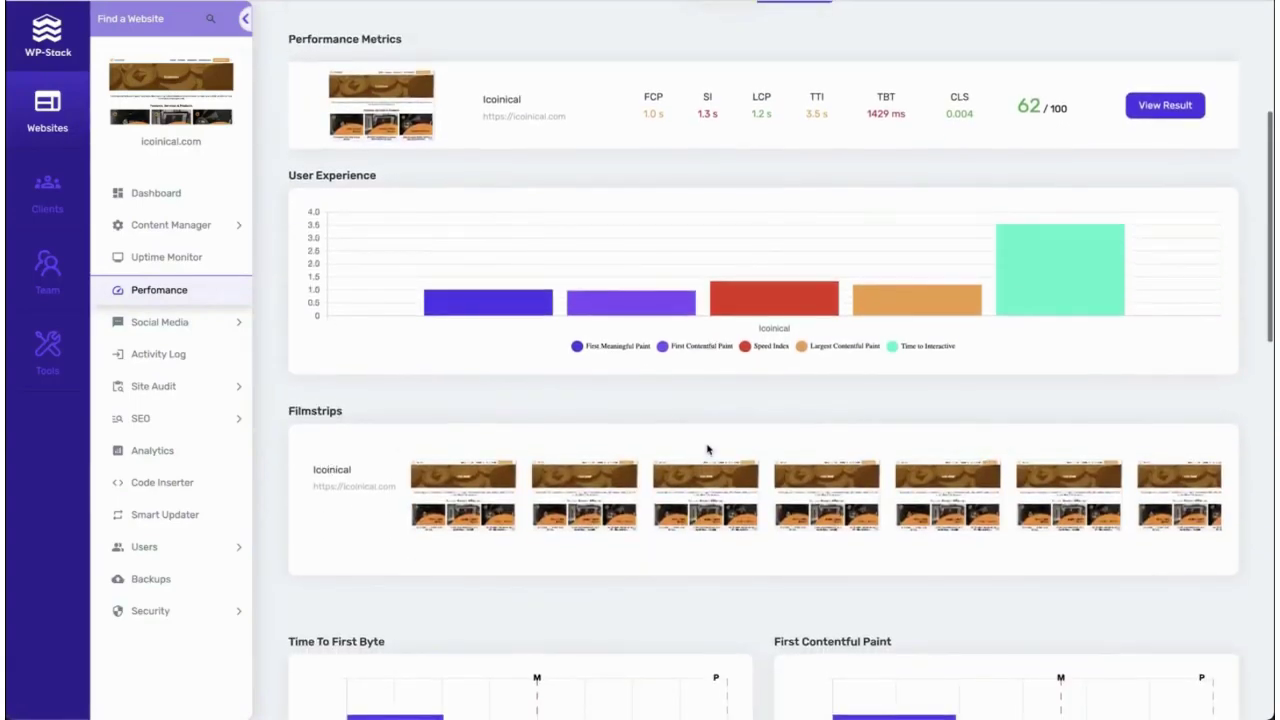
scroll(708, 449, "down", 2)
scroll(708, 449, "up", 6)
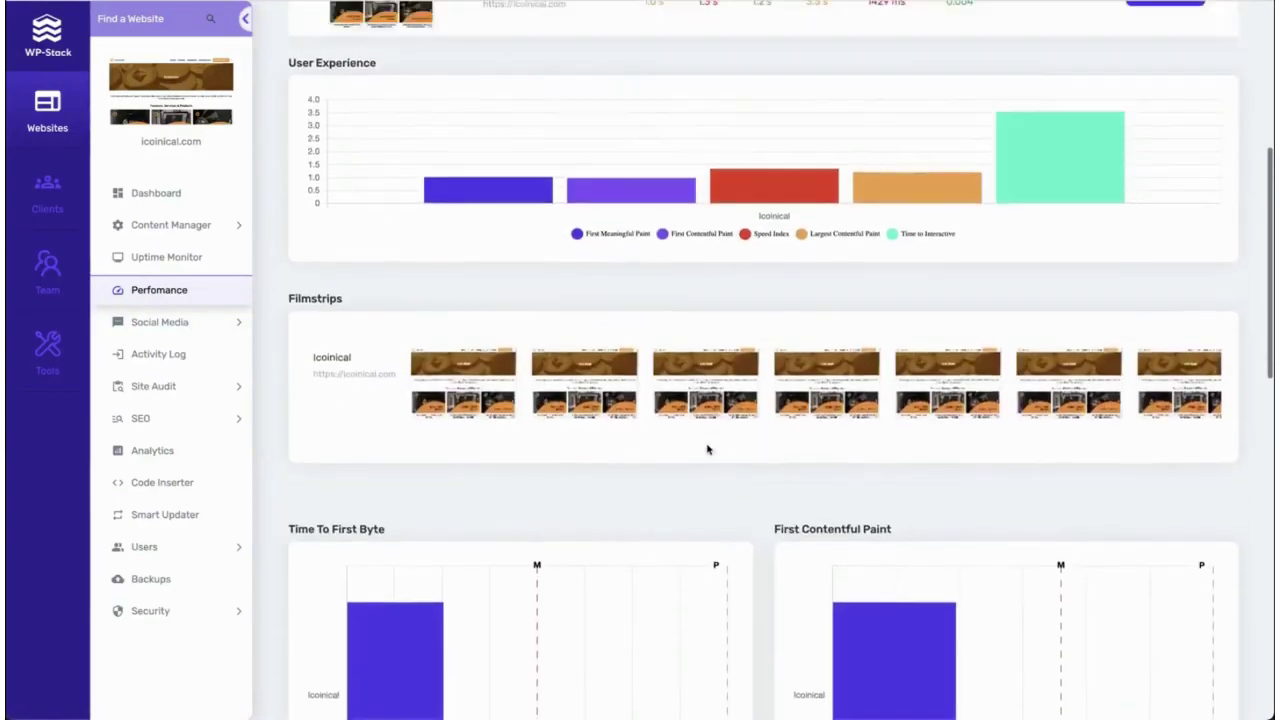
- Review the performance monitor's Resources data, including transfer sizes and requests by resource type
left_click(688, 217)
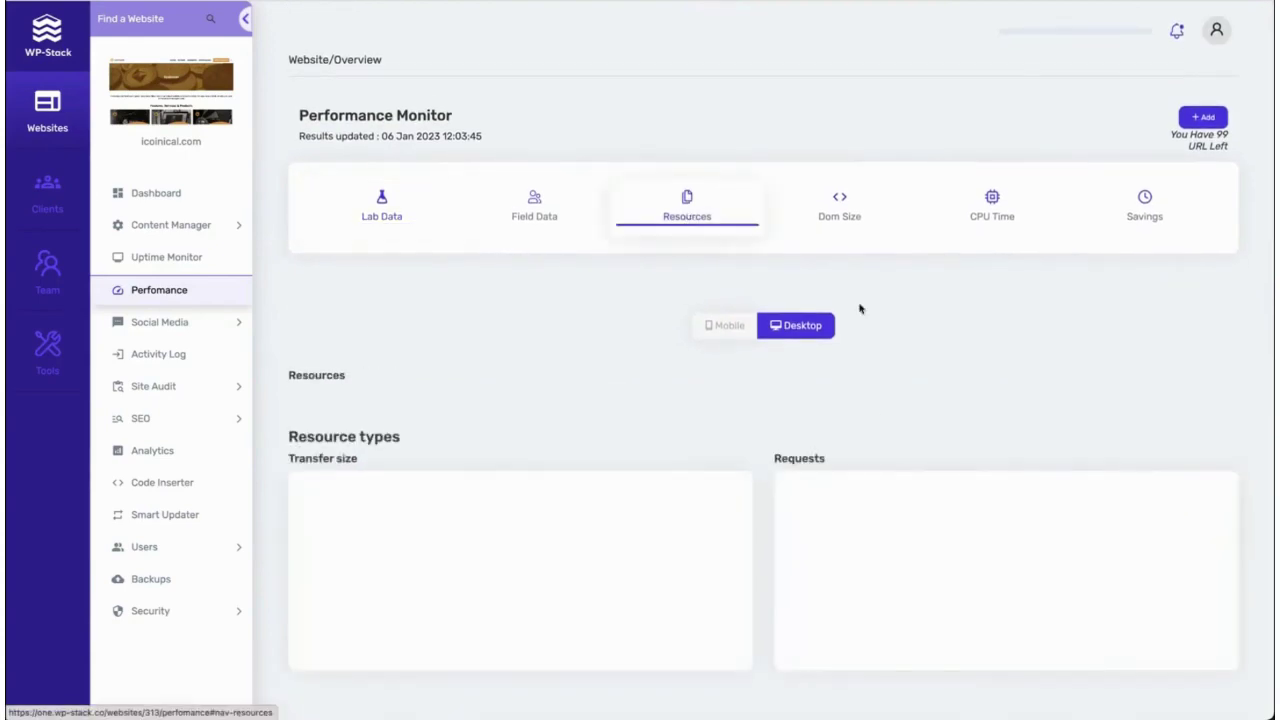
scroll(697, 477, "down", 2)
scroll(688, 498, "down", 2)
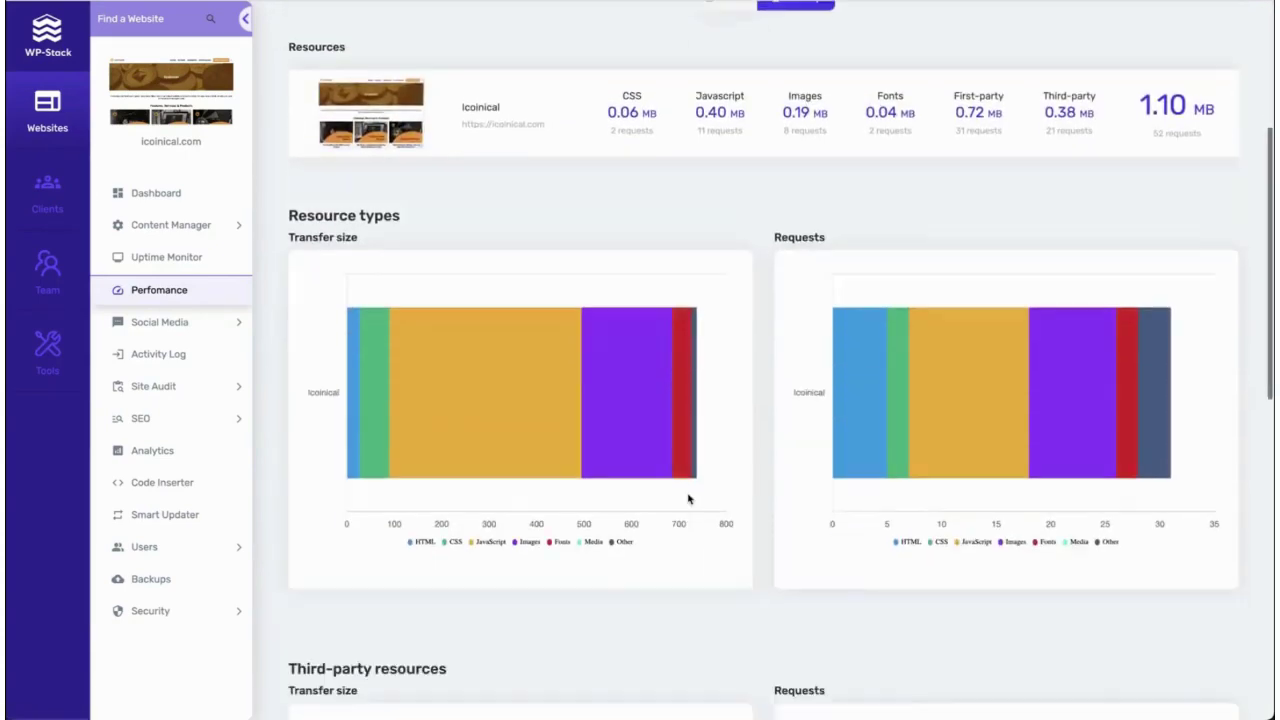
scroll(688, 498, "up", 5)
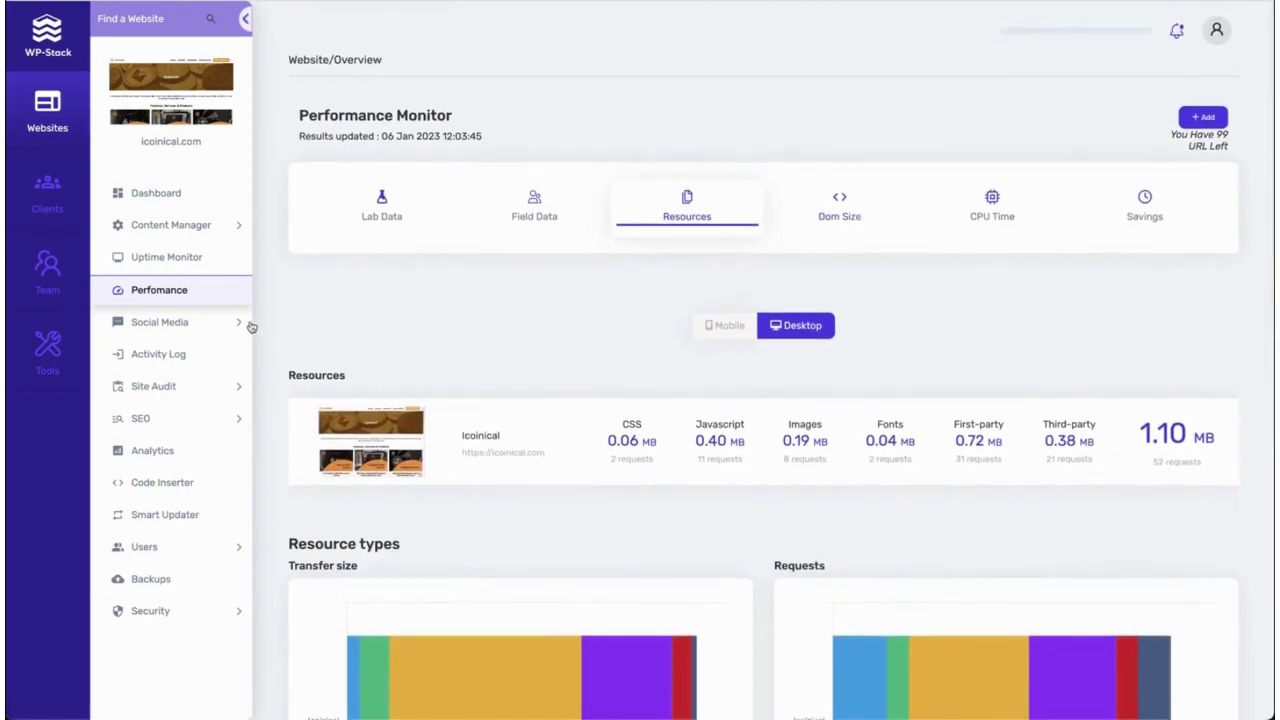
- View the social media Composer without adding any pages, and open the site's Activity Log
left_click(172, 322)
scroll(363, 323, "down", 1)
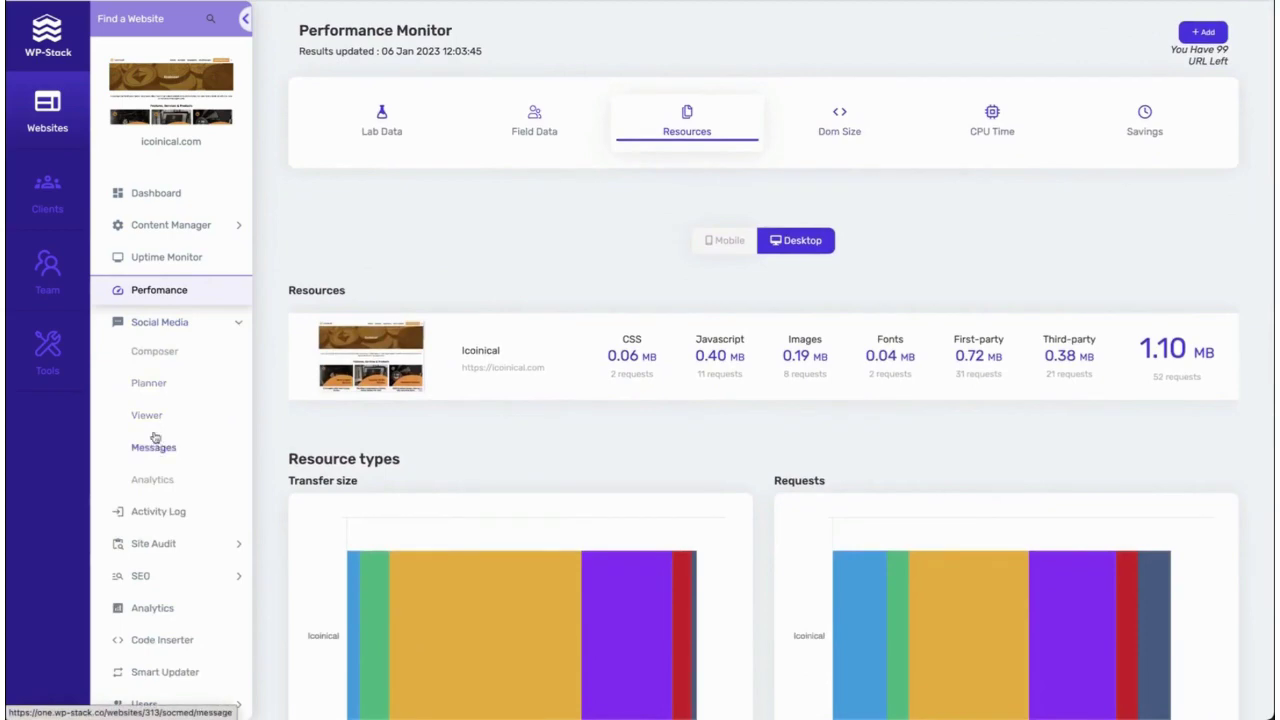
left_click(160, 355)
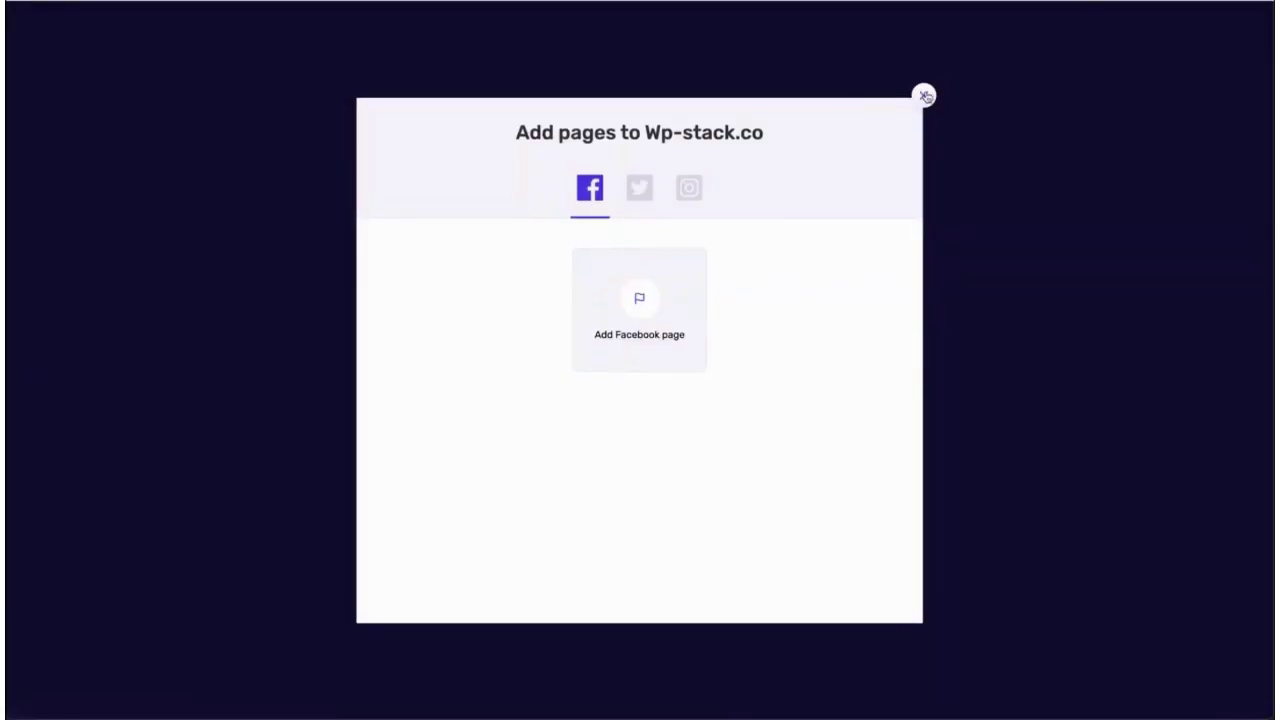
left_click(924, 96)
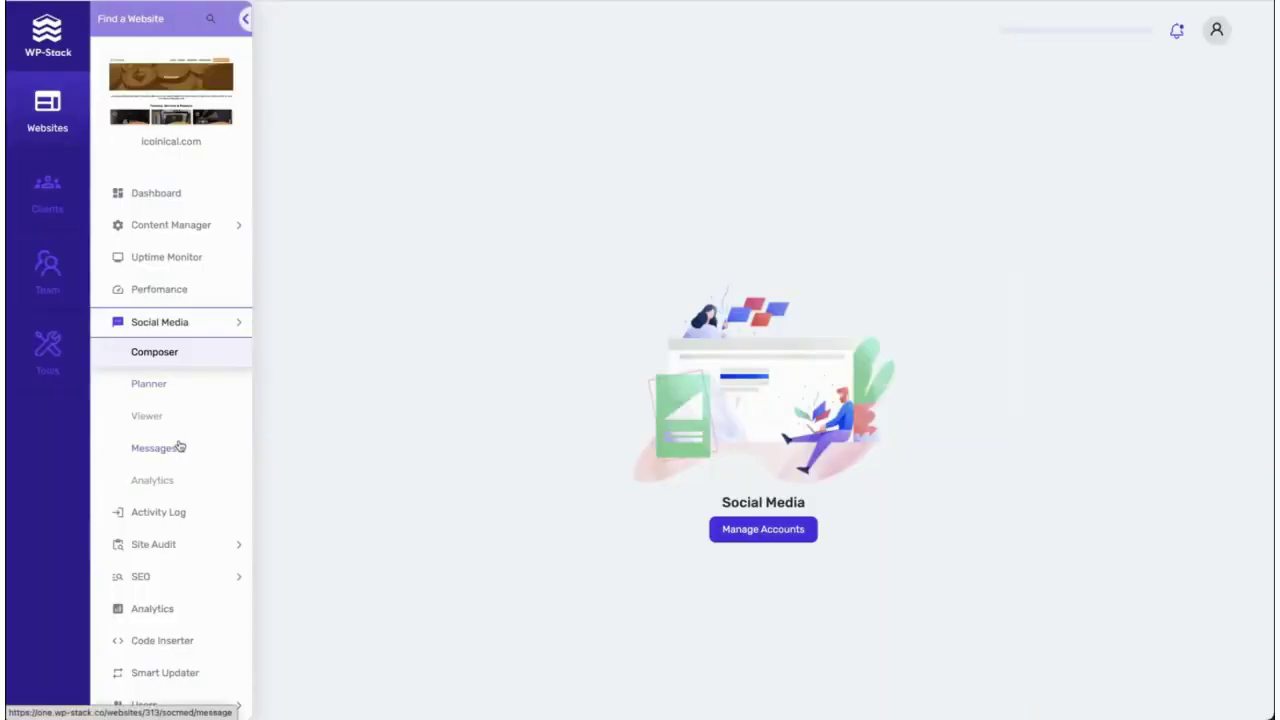
scroll(180, 445, "down", 2)
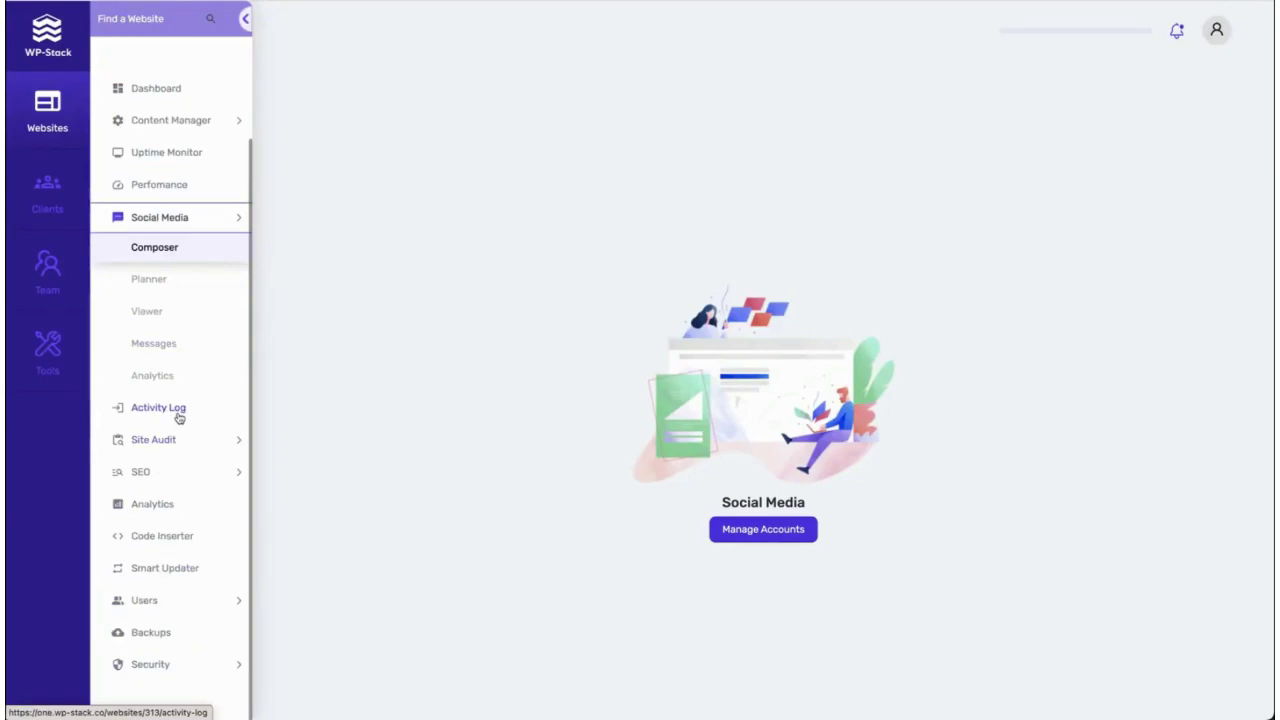
left_click(180, 418)
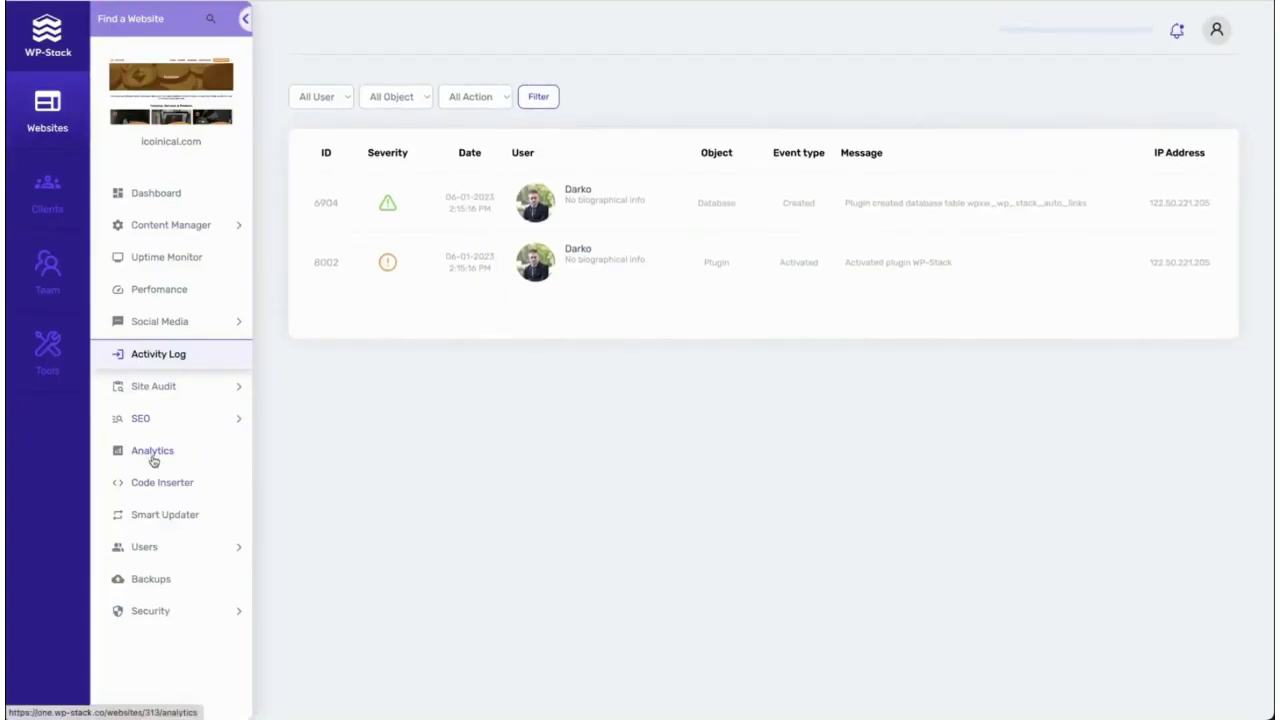
- Open the Site Audit overview and review its health score, top issues and content type distribution
left_click(239, 392)
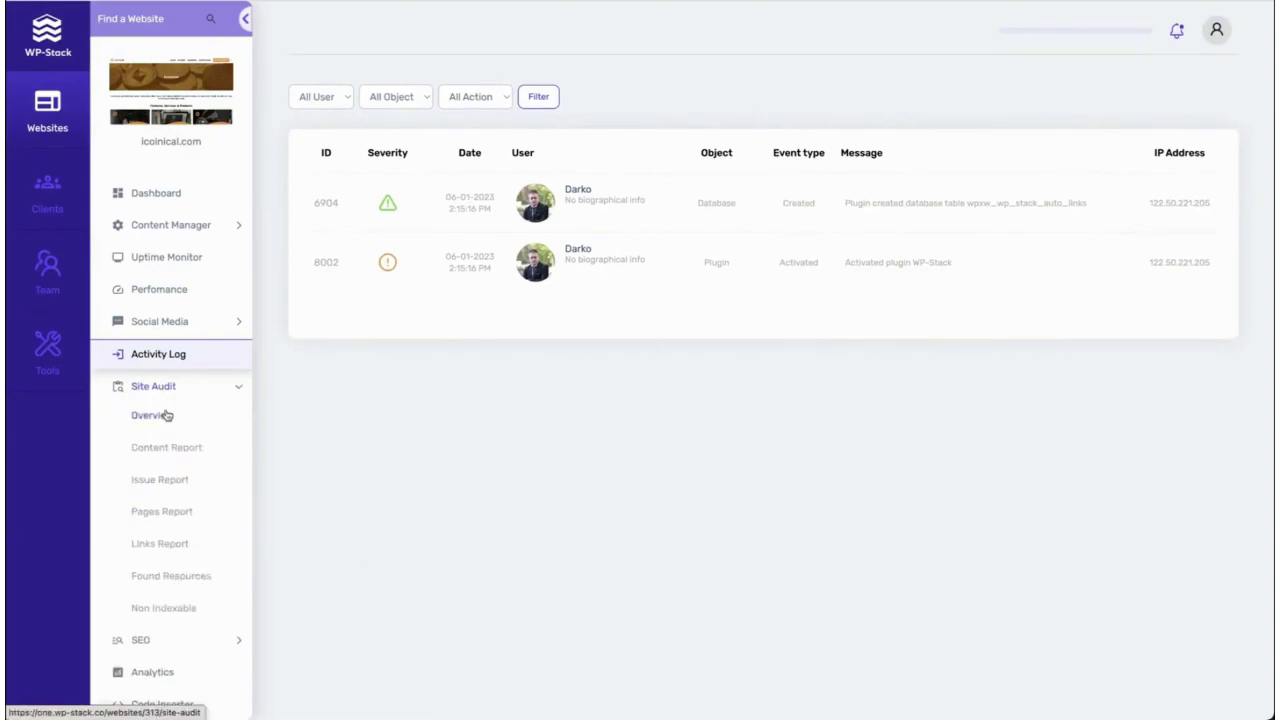
left_click(166, 416)
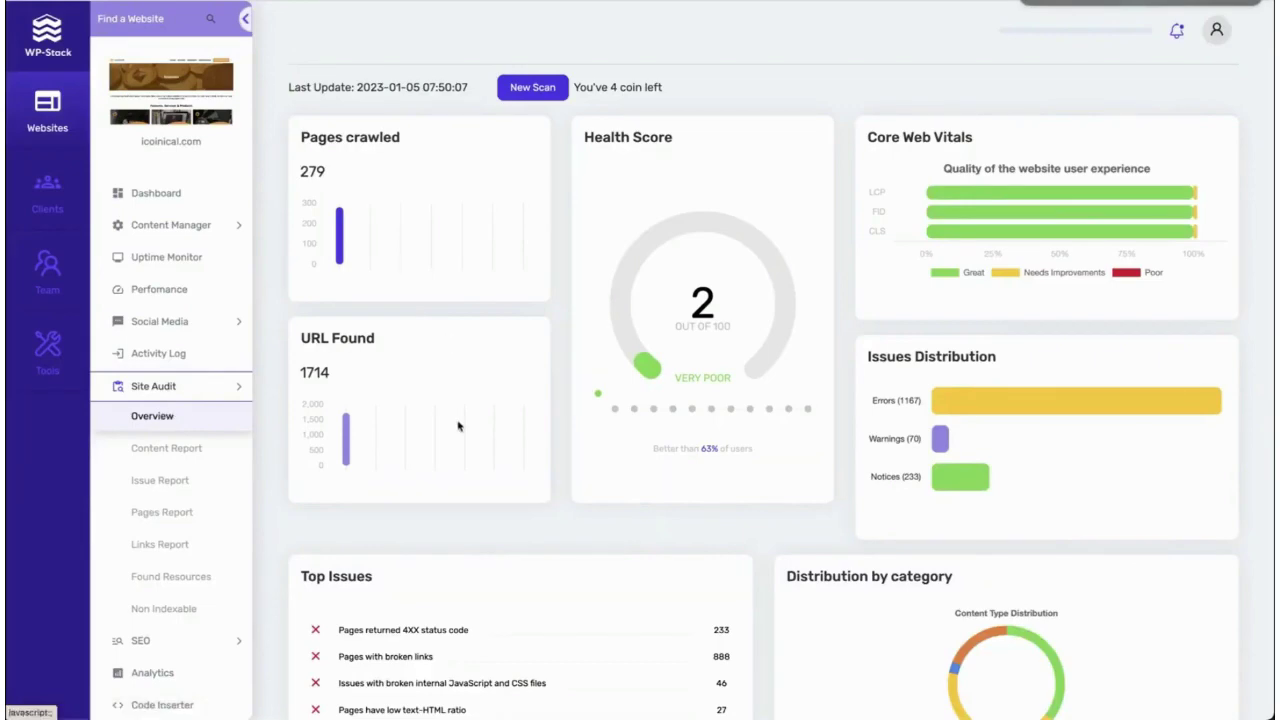
scroll(593, 425, "down", 1)
scroll(593, 425, "down", 2)
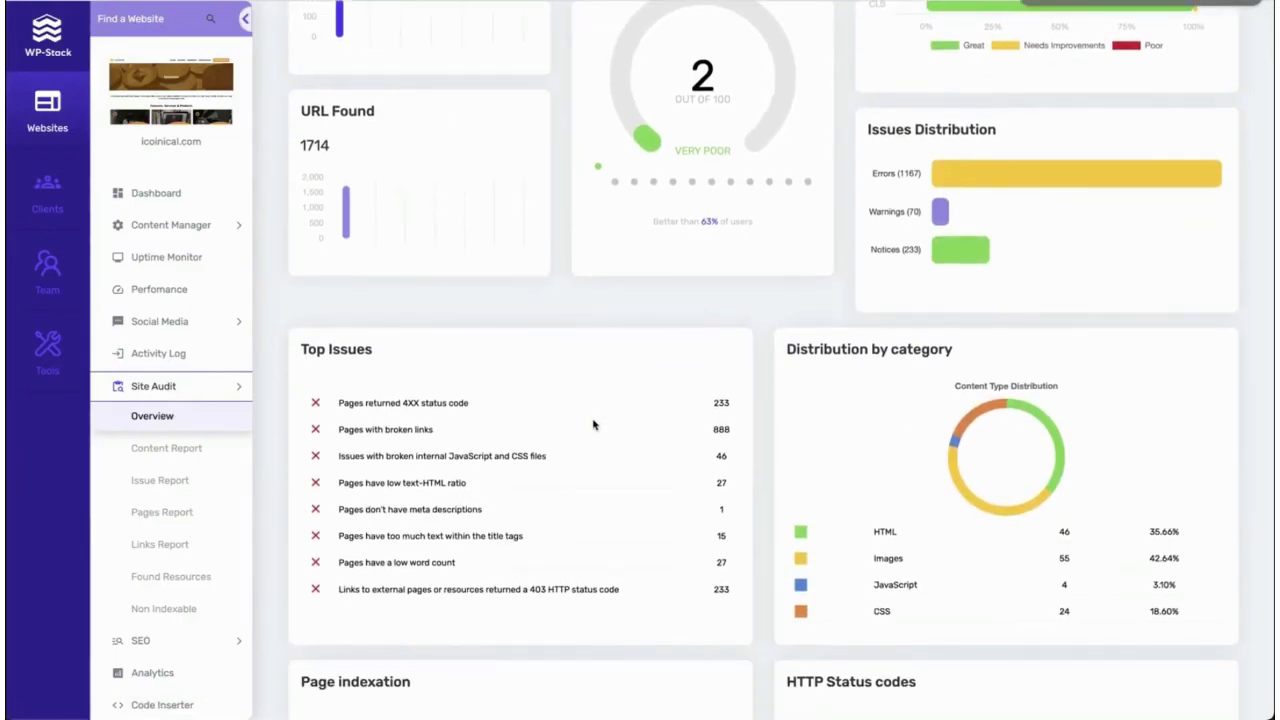
- Review the Site Audit overview's page indexation, HTTP status codes, page depth, server response time and redirect charts
scroll(593, 425, "down", 1)
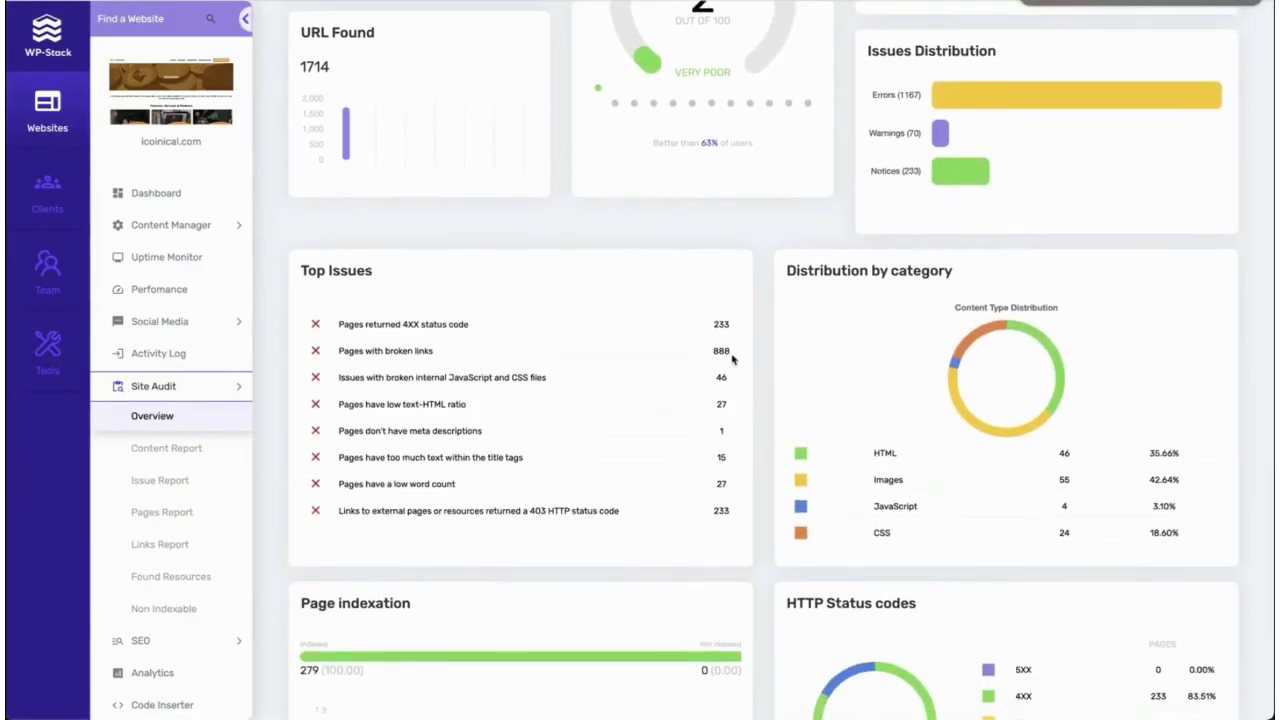
scroll(860, 315, "down", 2)
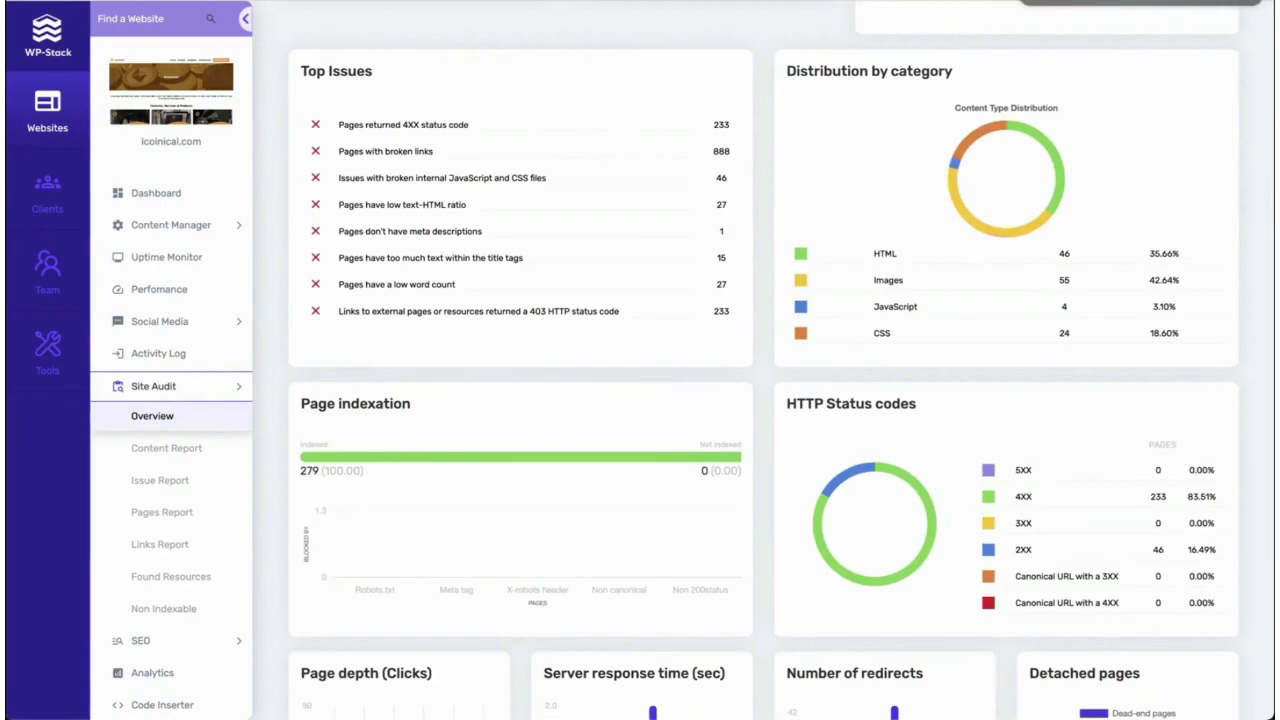
scroll(533, 466, "down", 2)
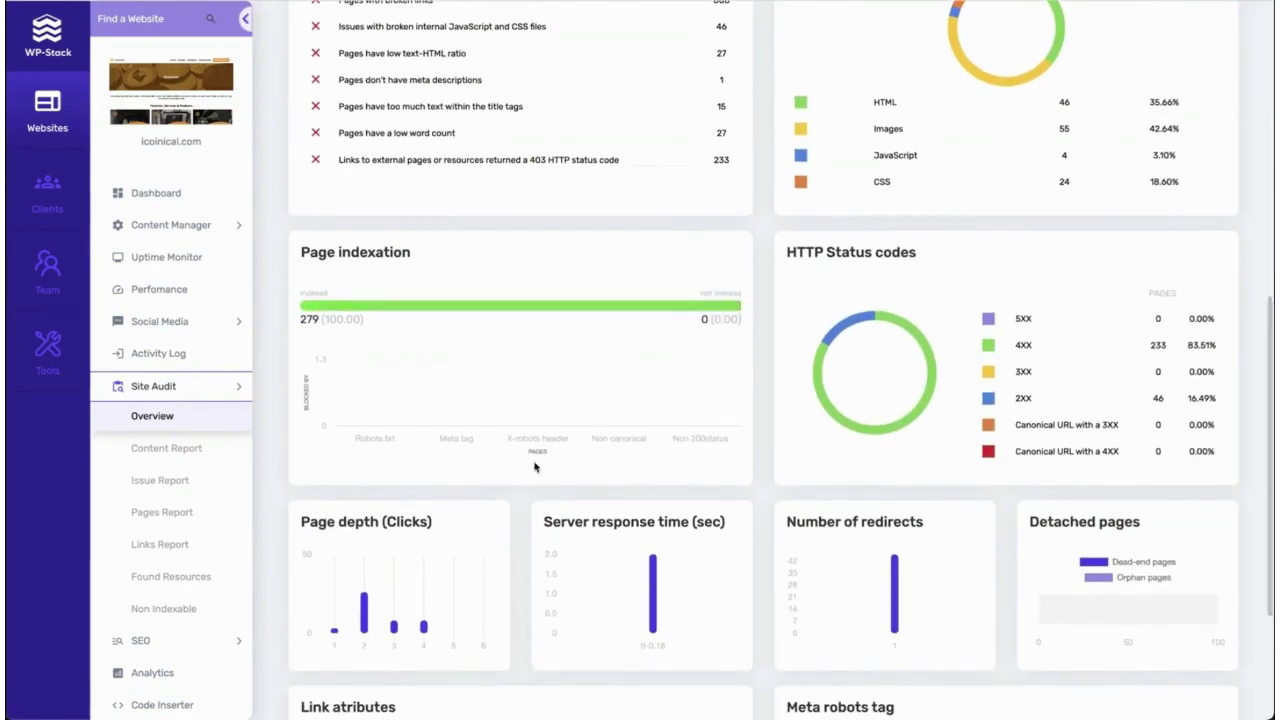
scroll(535, 466, "down", 2)
scroll(535, 466, "down", 2)
scroll(535, 466, "up", 3)
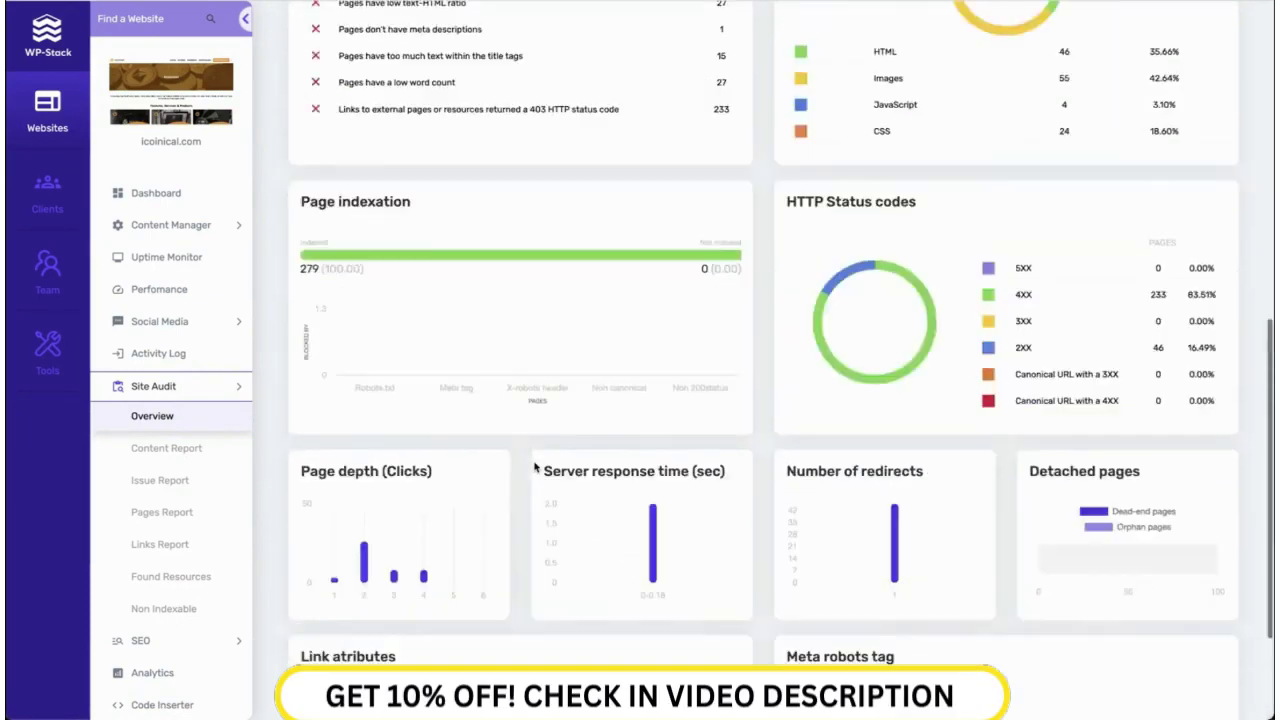
scroll(535, 466, "up", 8)
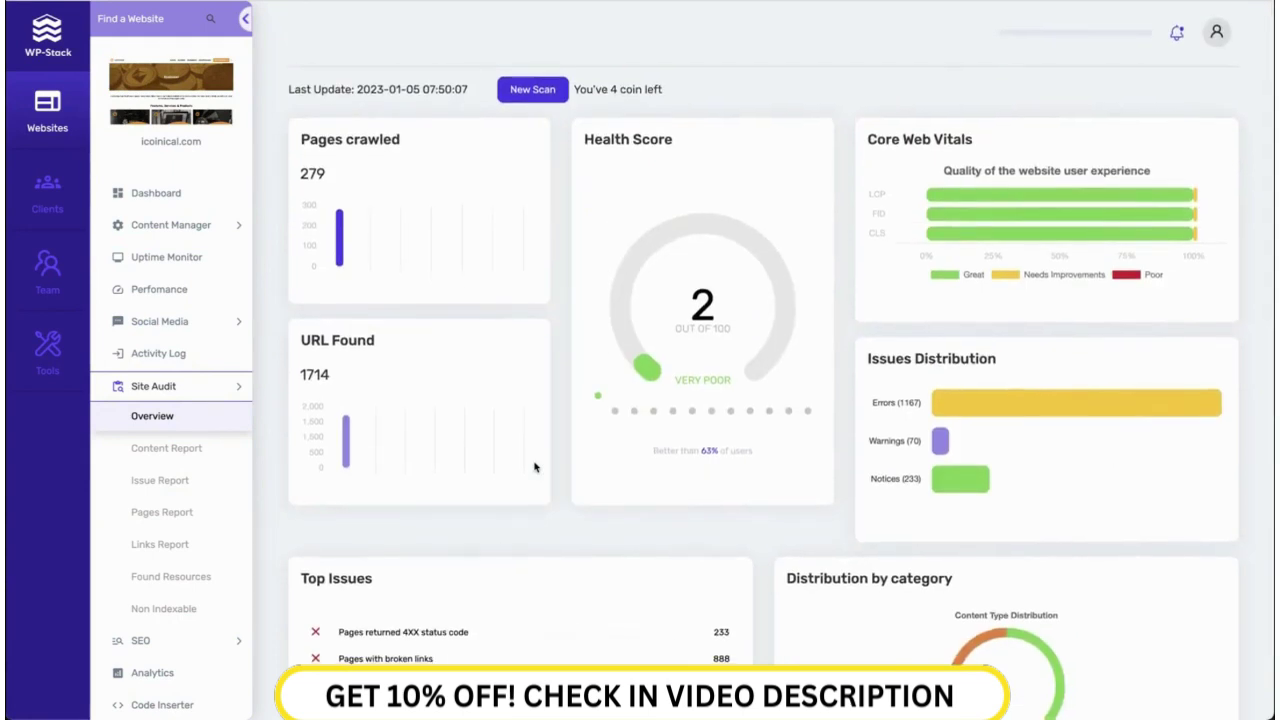
scroll(535, 467, "down", 1)
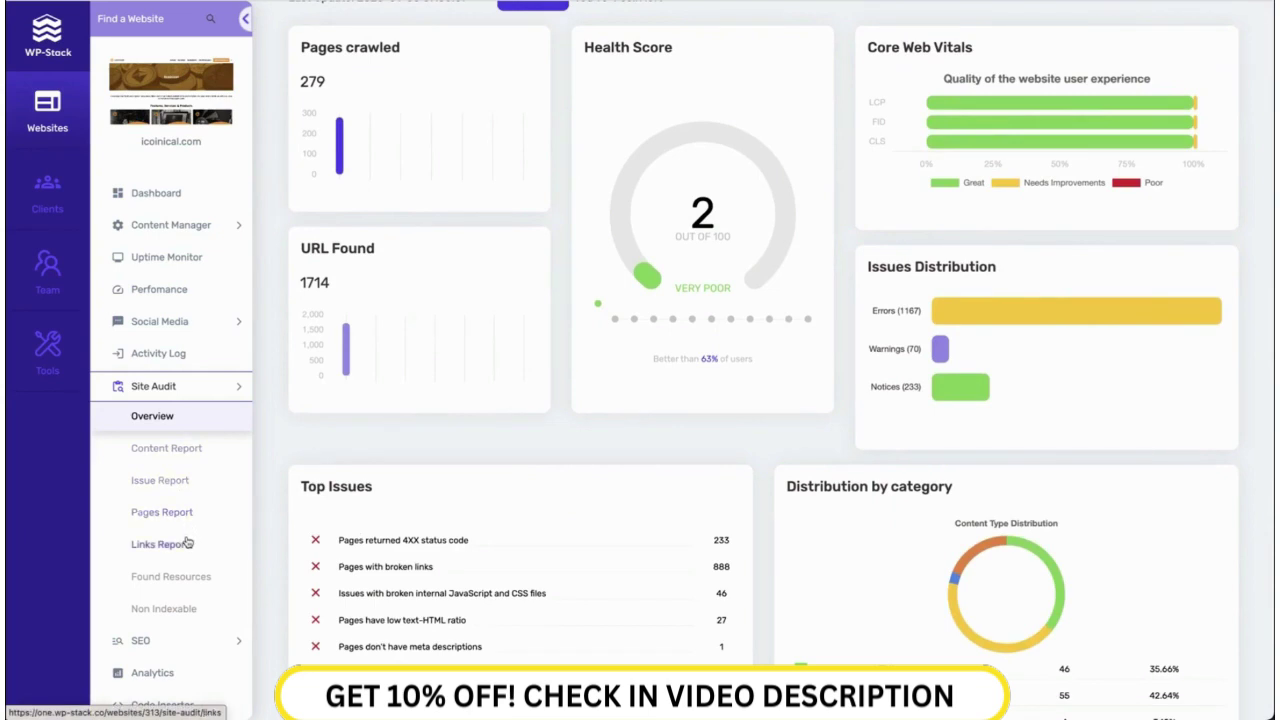
- Open the site's Code Inserter, review the header, body and footer script fields, and open the Smart Updater
left_click(242, 385)
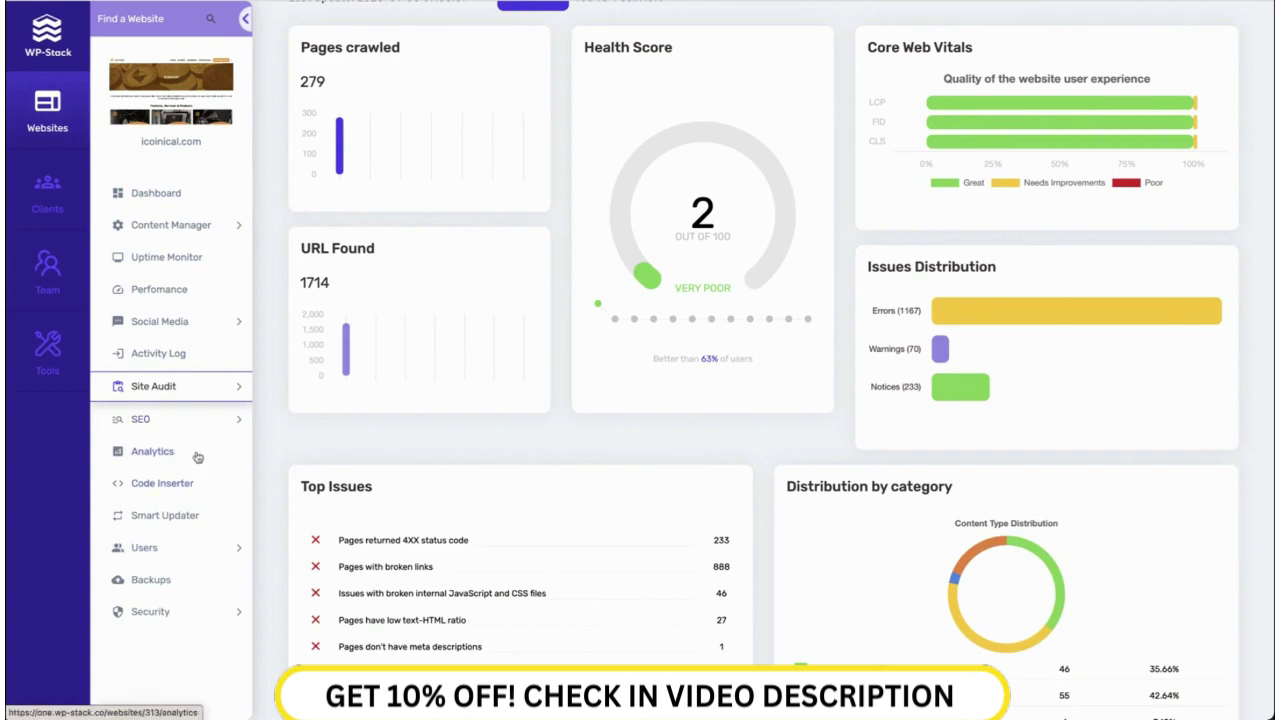
left_click(190, 488)
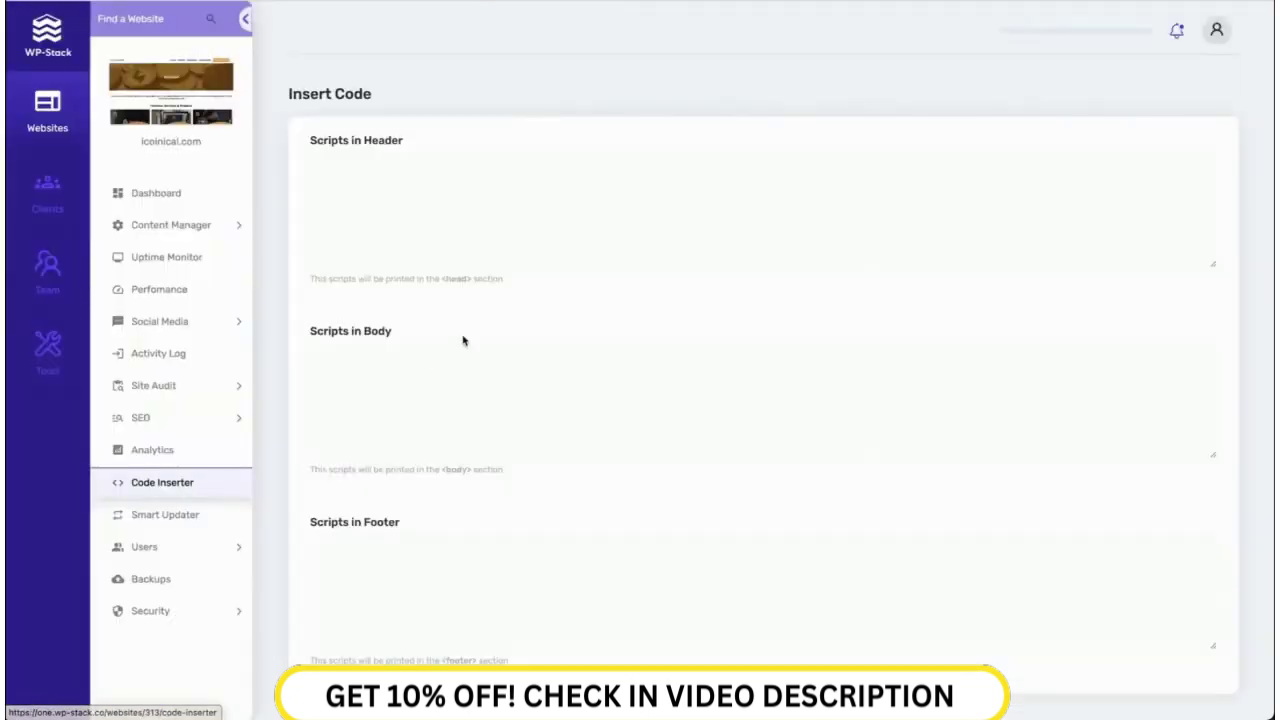
scroll(511, 260, "down", 2)
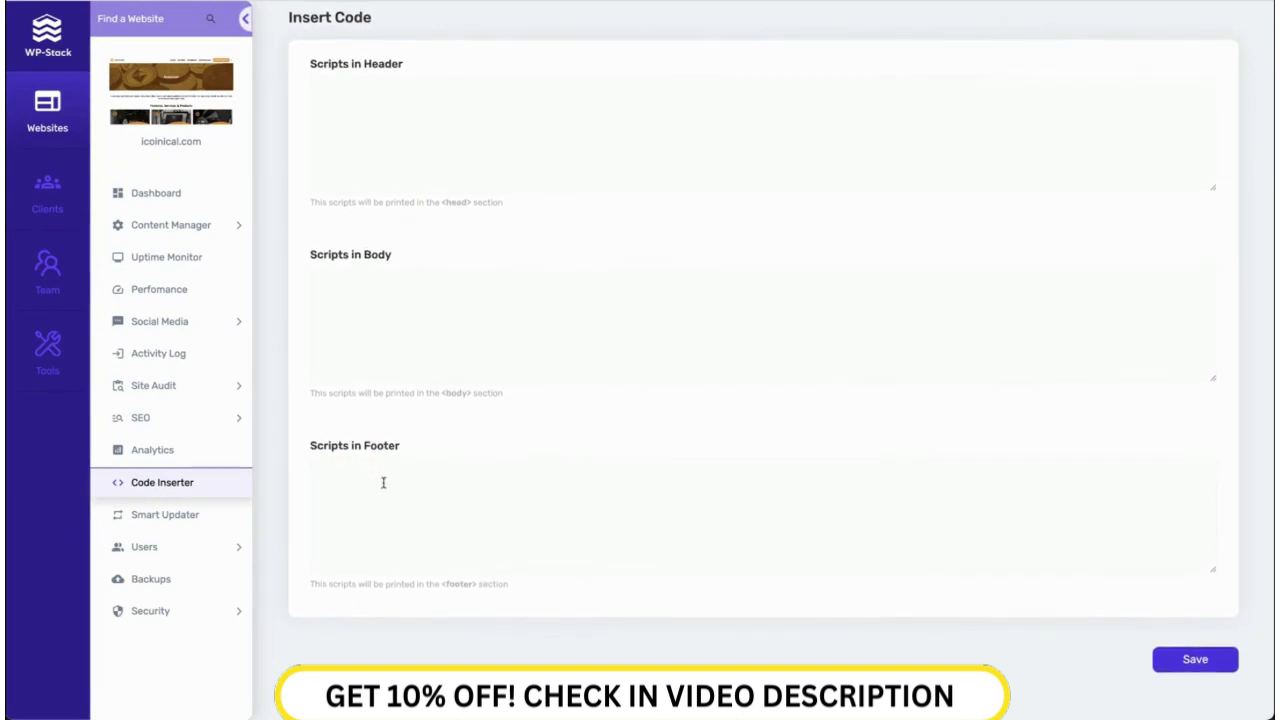
left_click(186, 519)
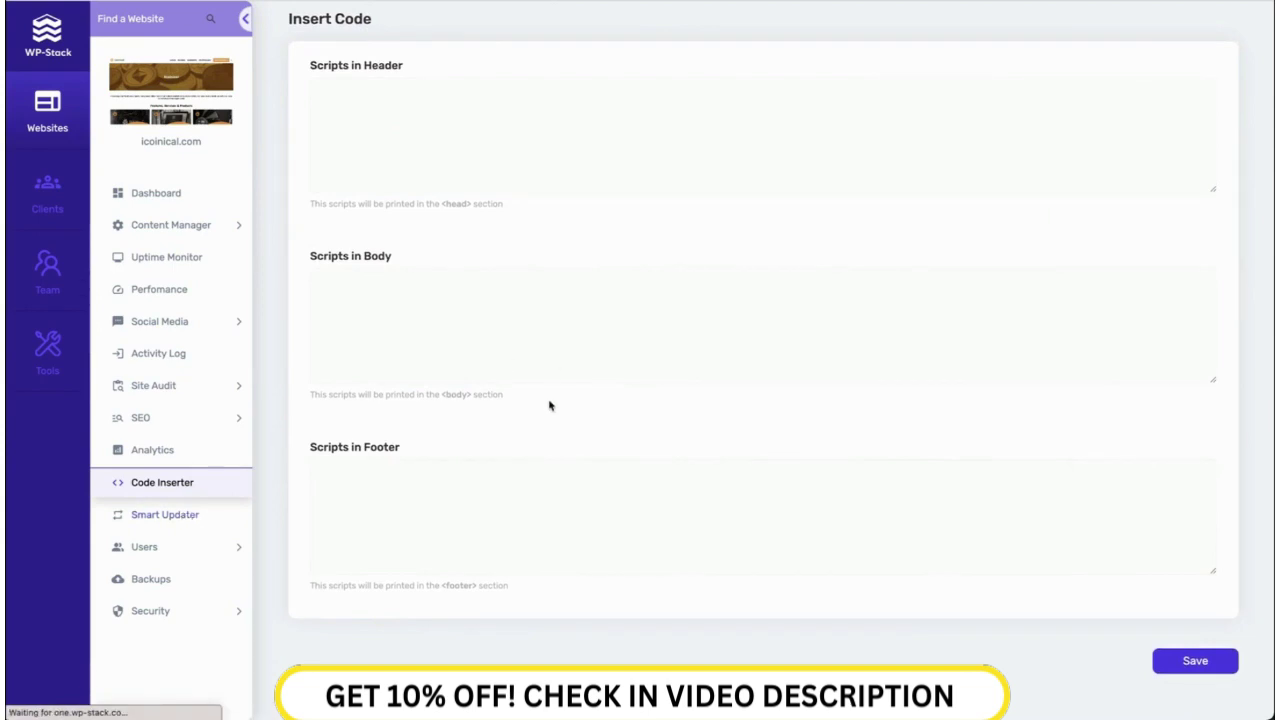
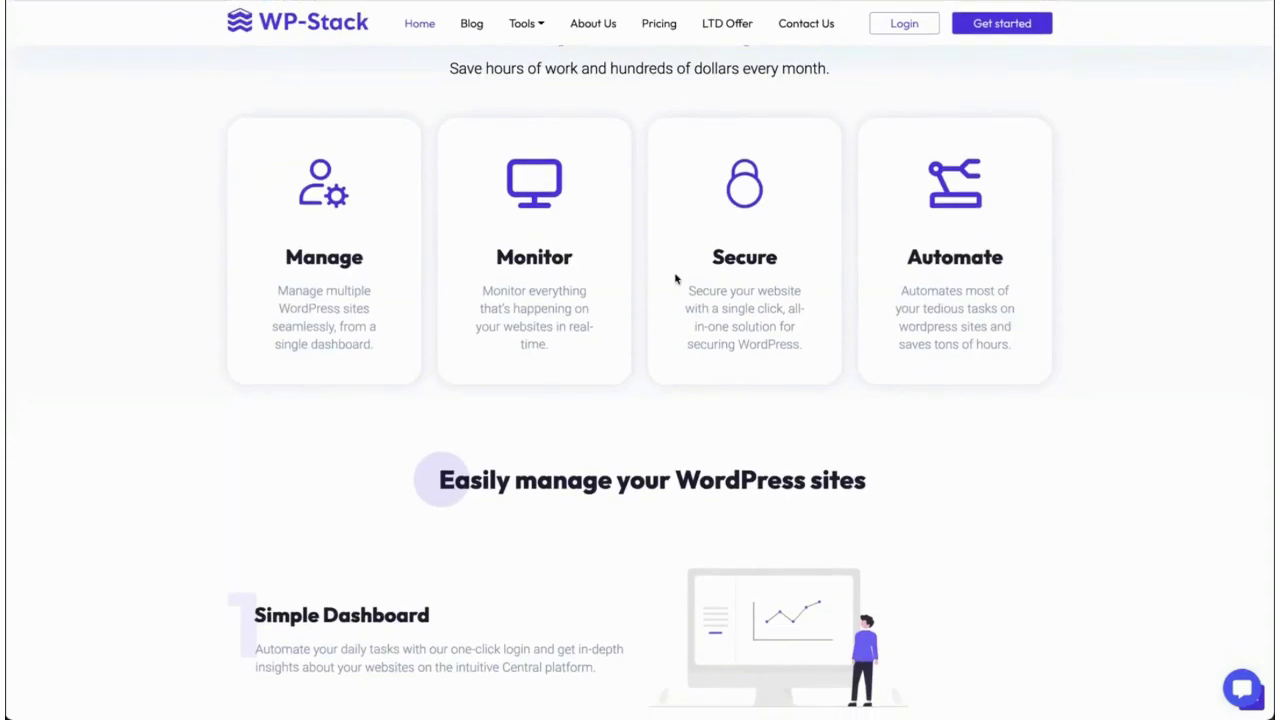
- Review the WP-Stack home page's introduction and its Manage, Monitor, Secure and Automate feature cards
scroll(633, 247, "up", 5)
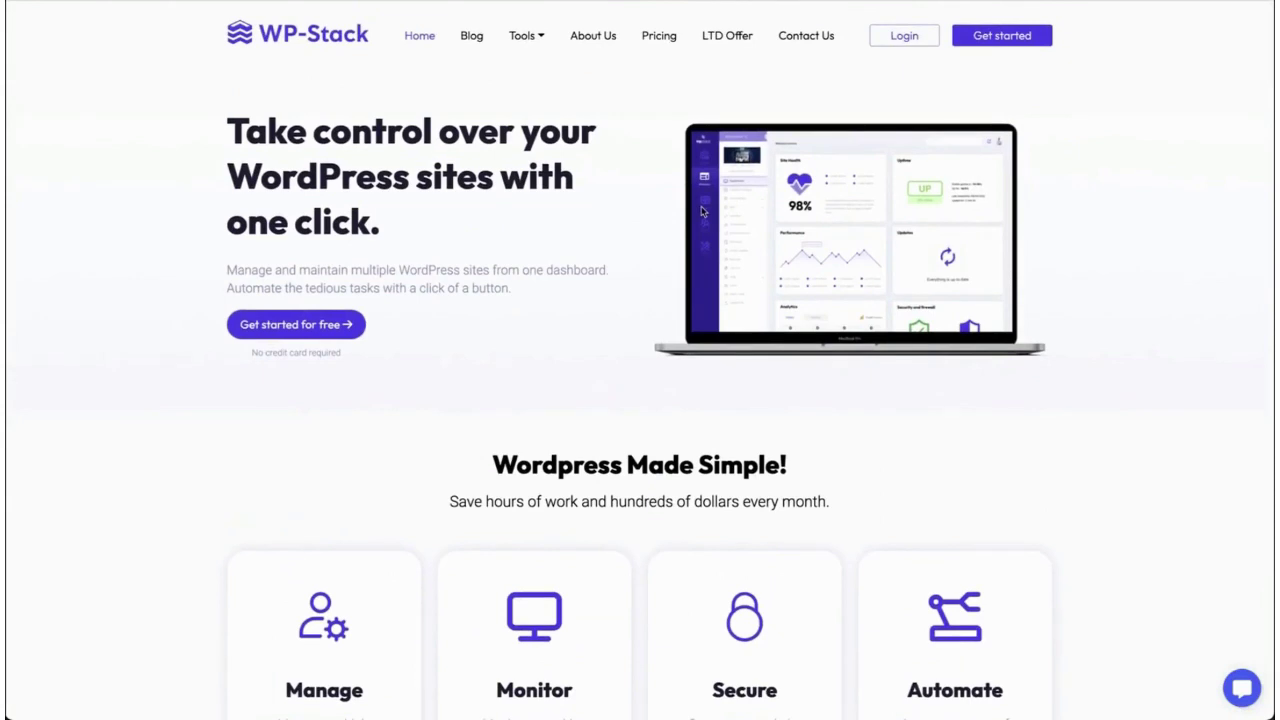
scroll(766, 446, "down", 1)
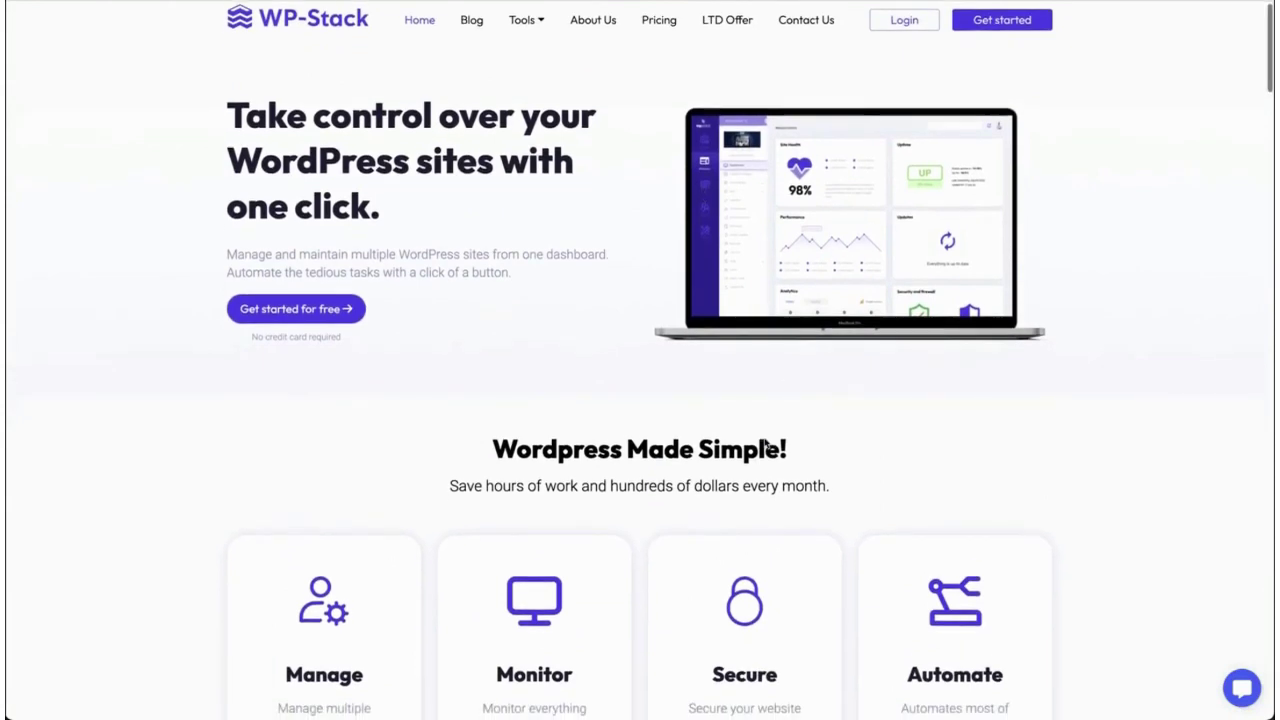
scroll(766, 446, "down", 1)
scroll(764, 438, "down", 2)
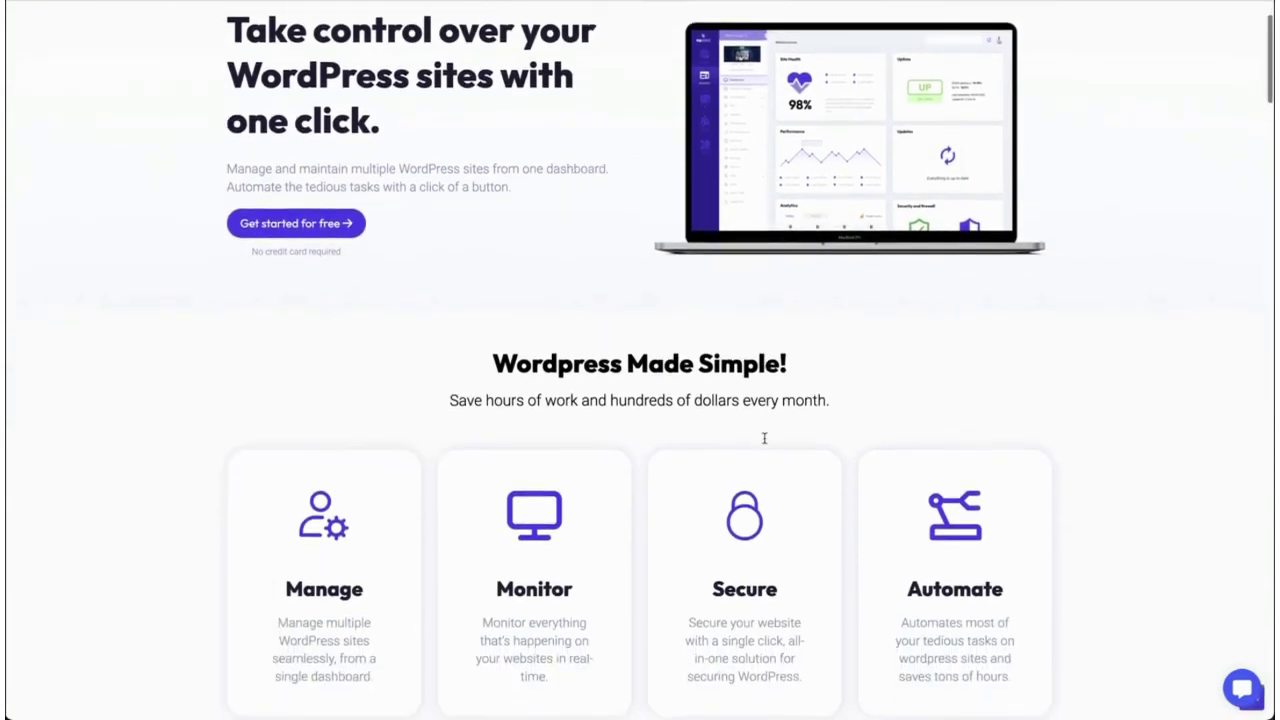
scroll(765, 440, "down", 3)
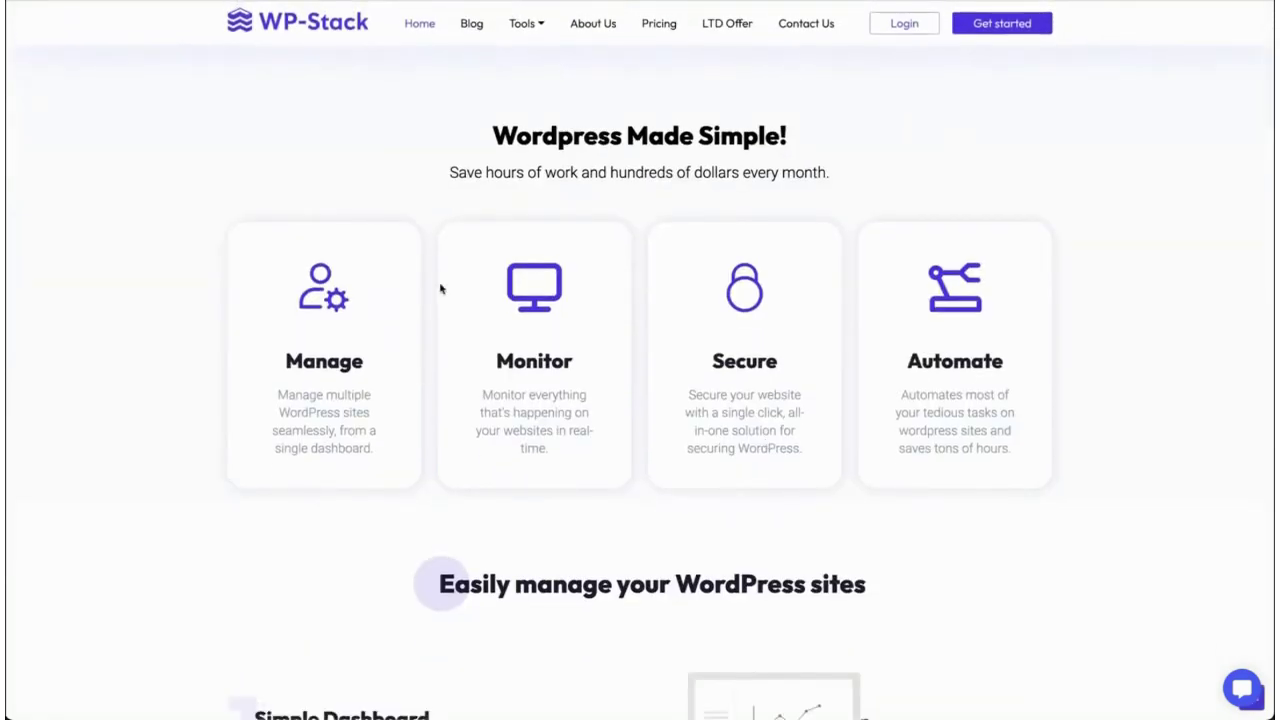
scroll(440, 289, "up", 3)
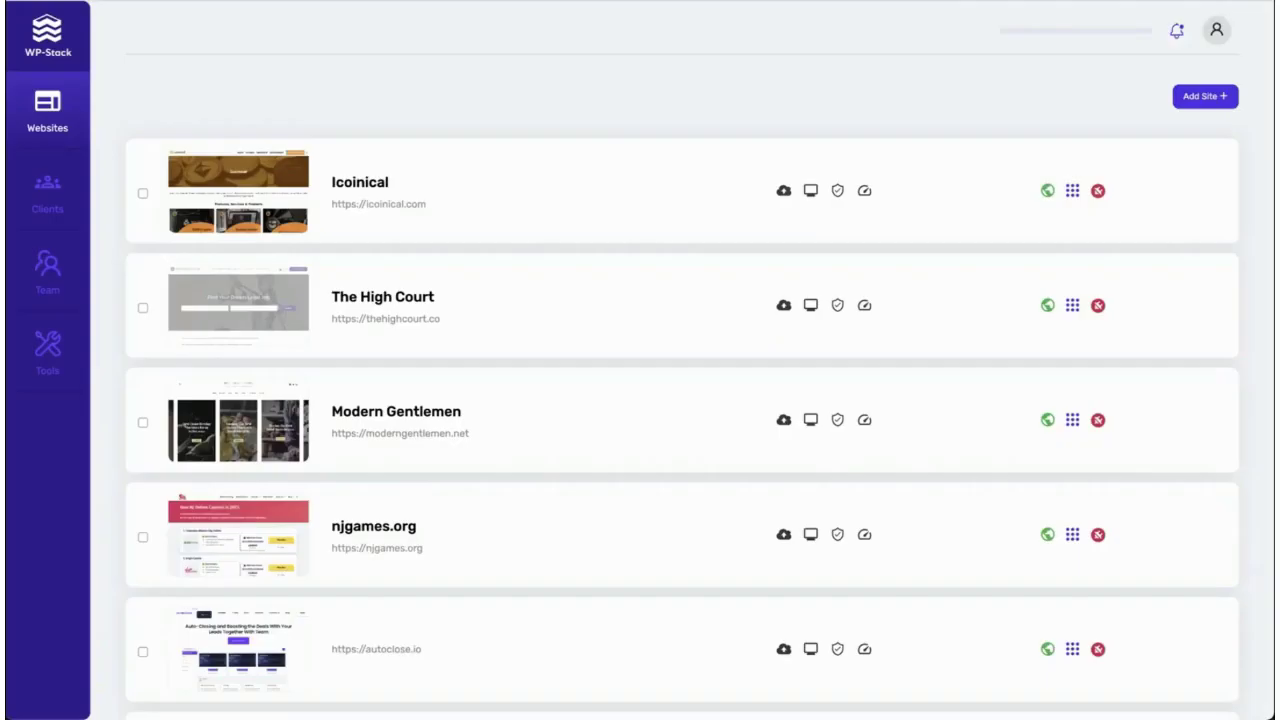
- Look through the list of connected websites in the WP-Stack app
scroll(803, 556, "down", 1)
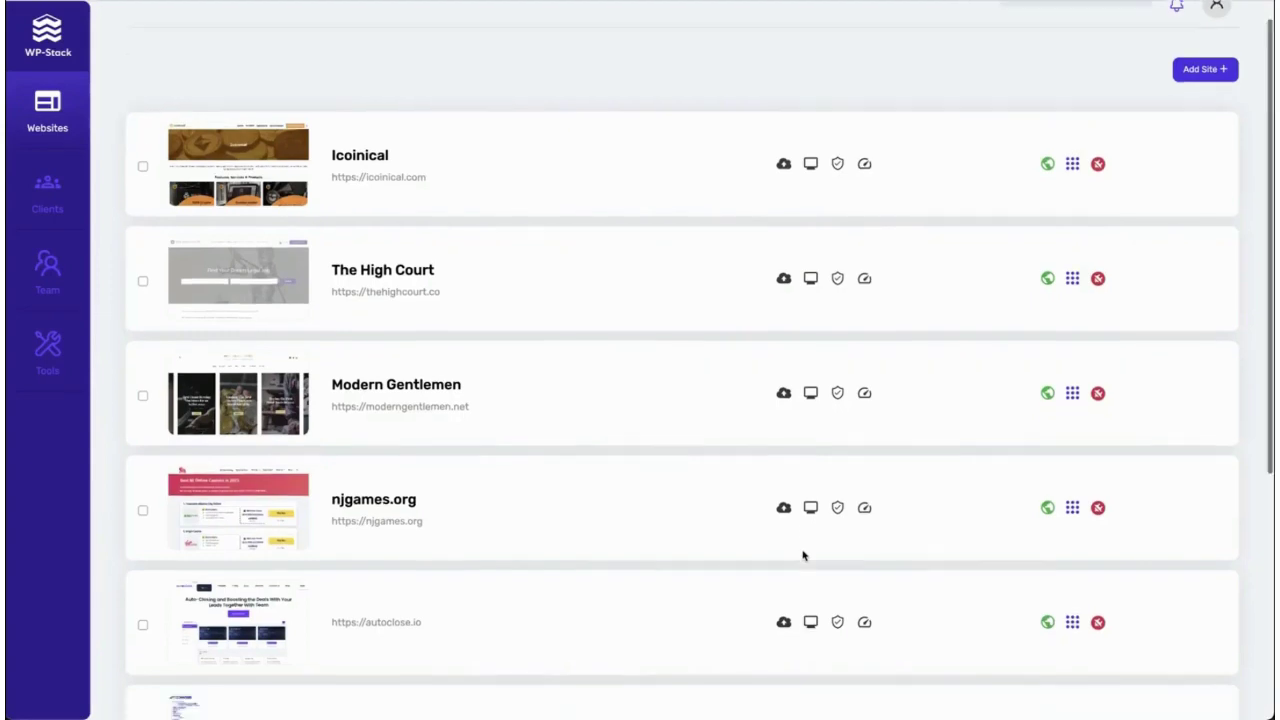
scroll(777, 447, "up", 1)
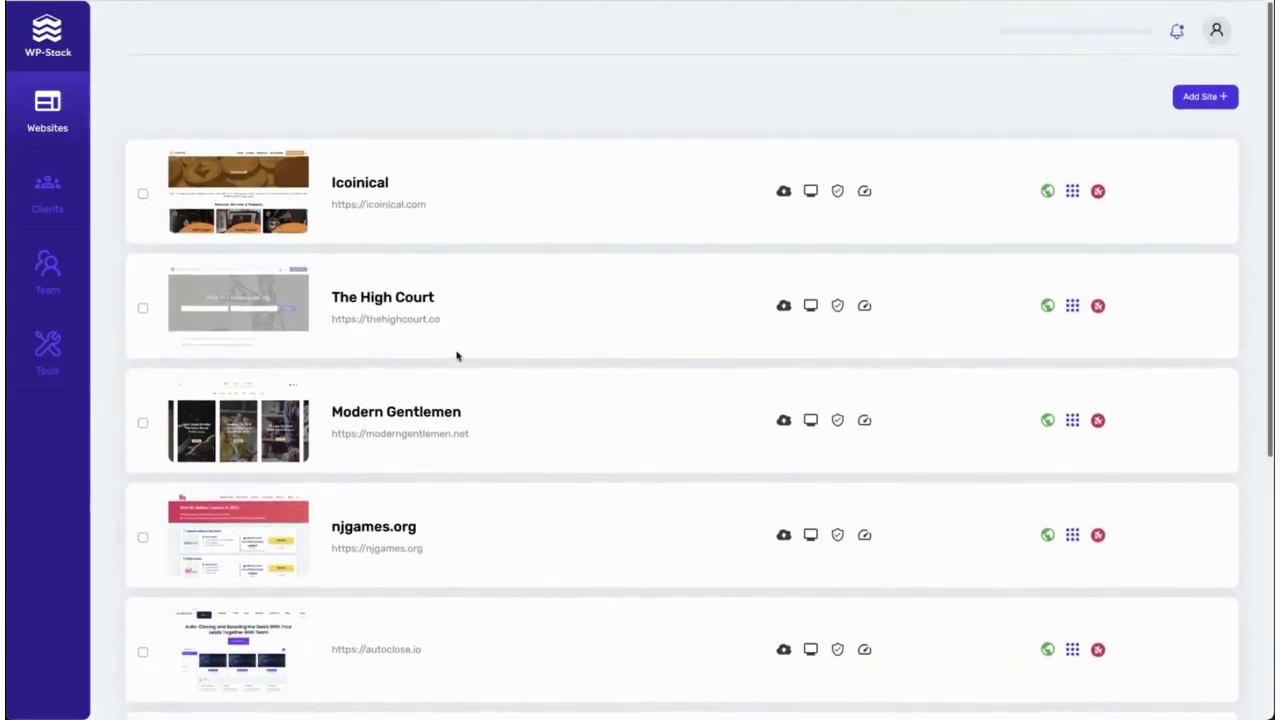
scroll(654, 549, "down", 3)
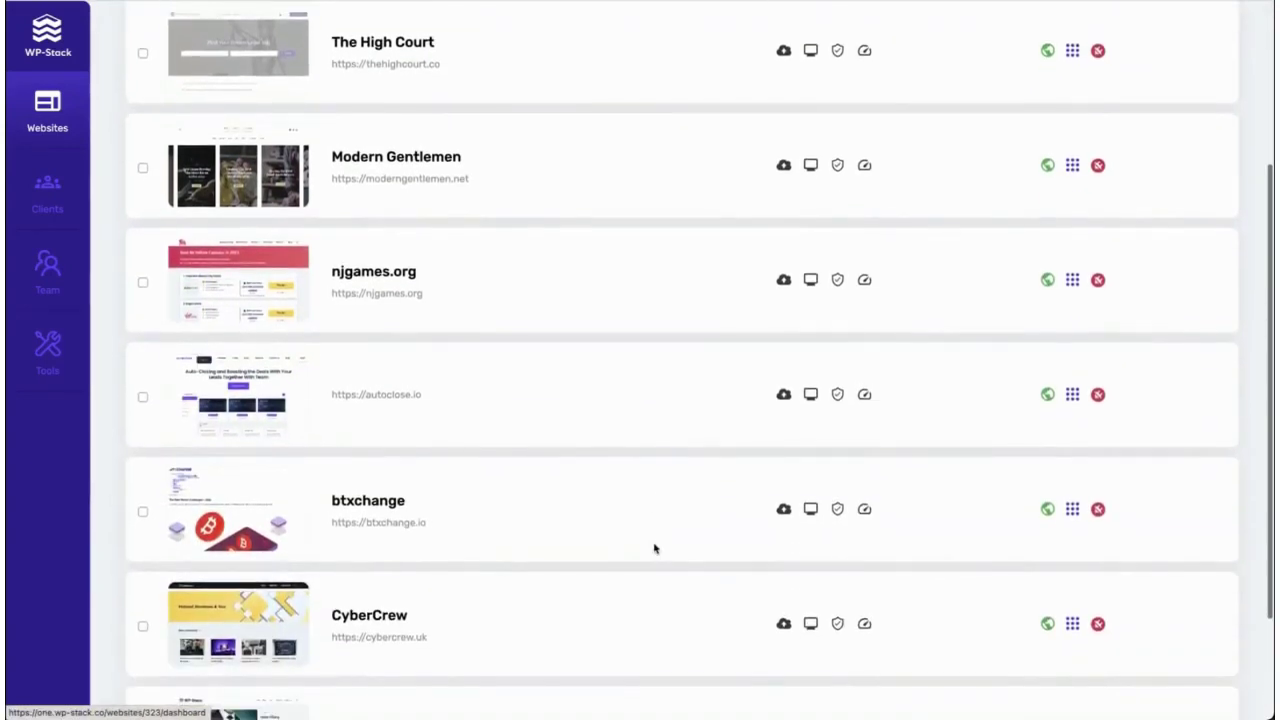
scroll(654, 549, "up", 4)
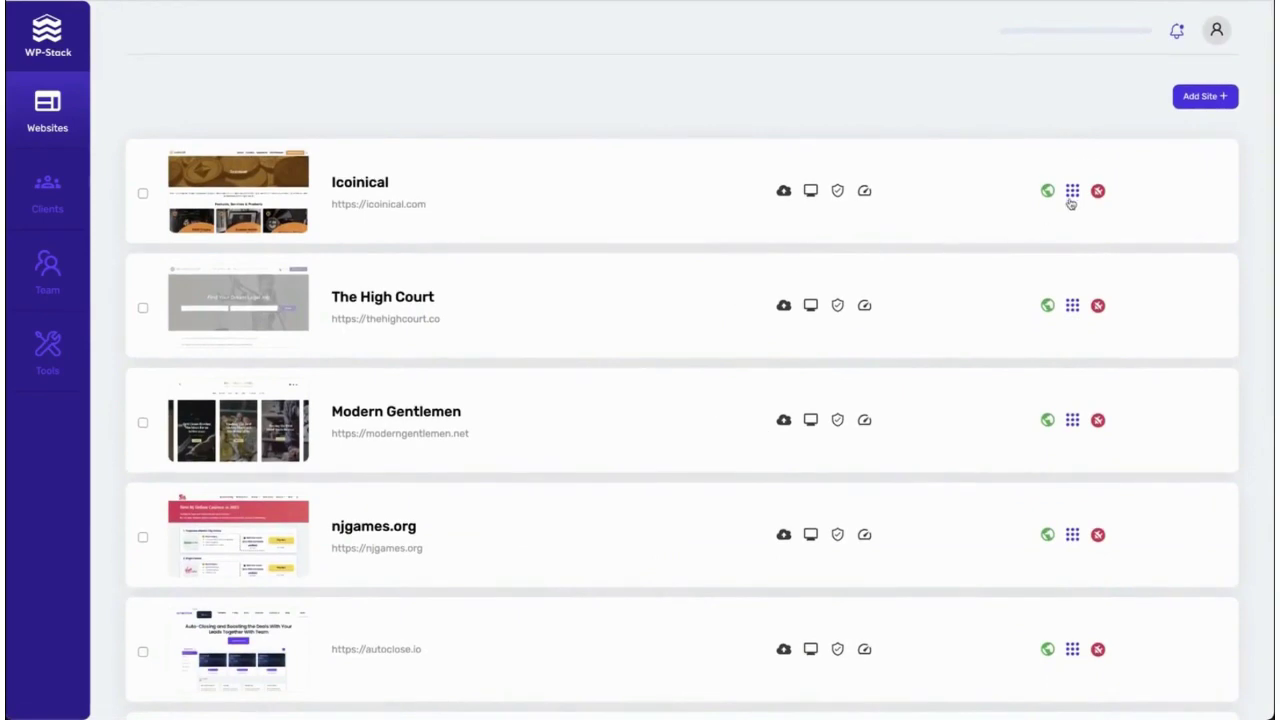
- Open the Icoinical site's dashboard and review its plugin updates, backup status, recent activity, Site Audit and Core Web Vitals
left_click(1072, 194)
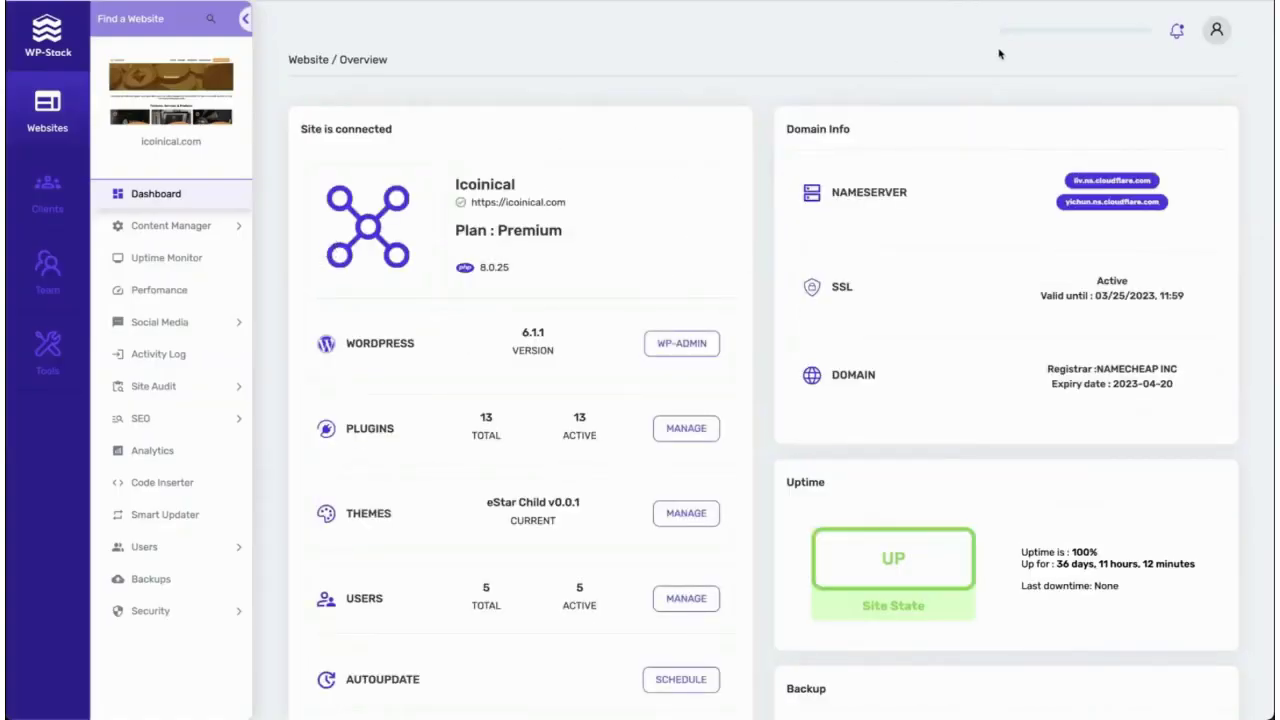
scroll(530, 313, "down", 3)
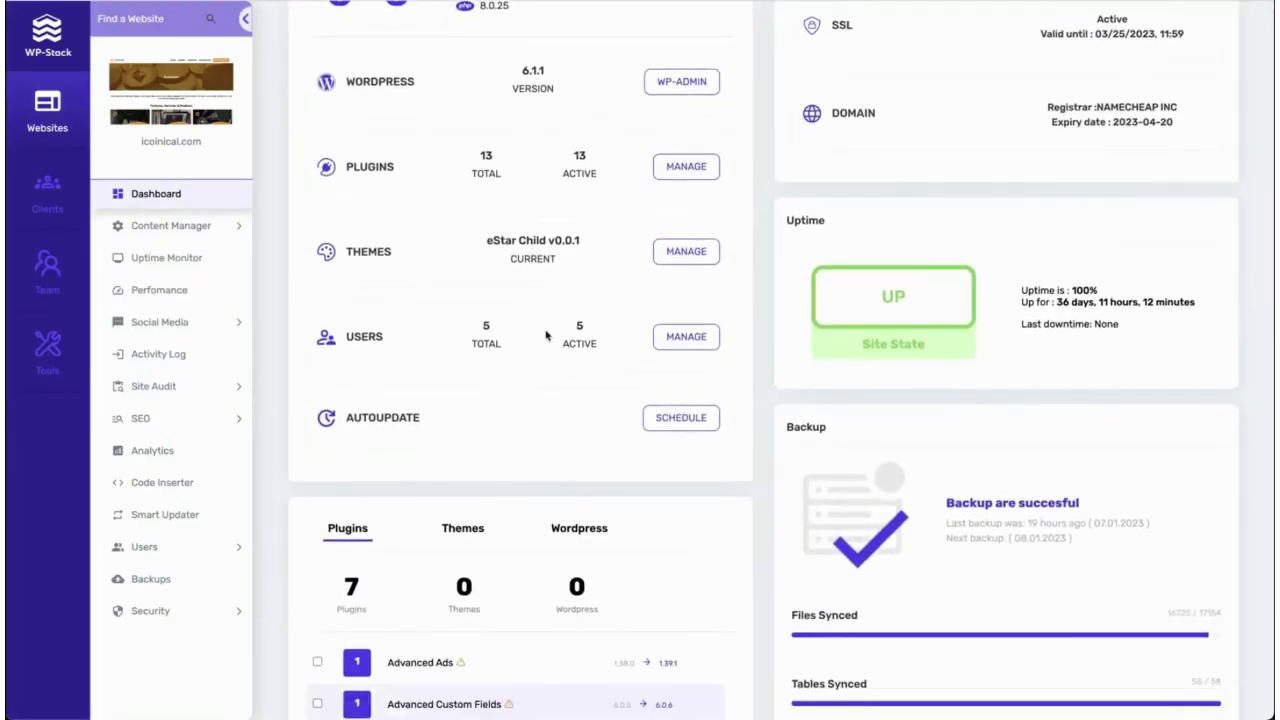
scroll(547, 336, "down", 2)
scroll(547, 336, "down", 1)
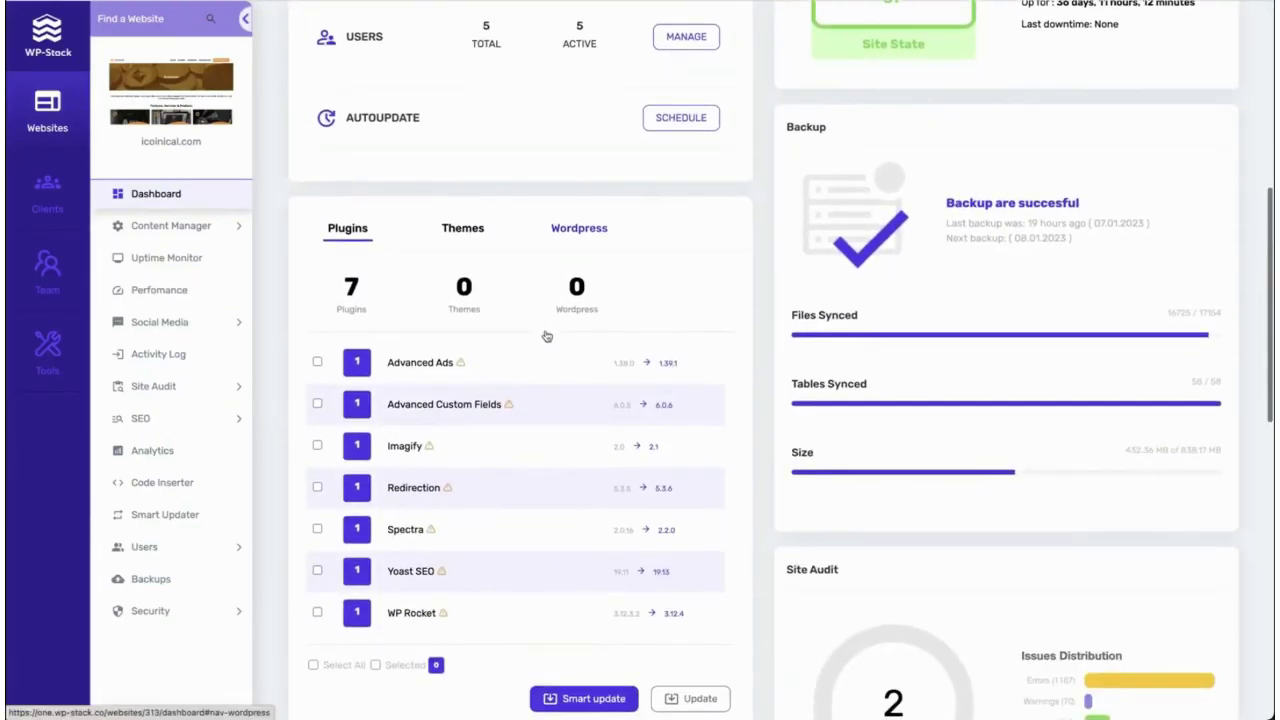
scroll(547, 336, "down", 1)
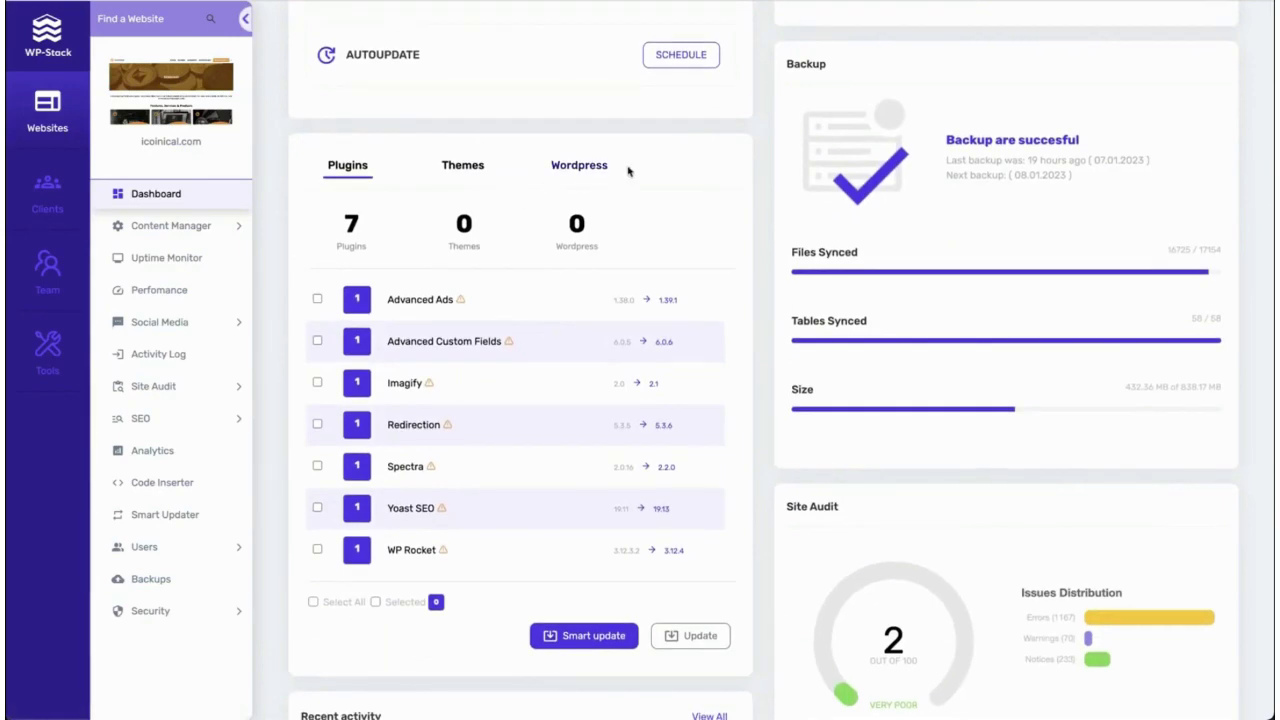
scroll(711, 264, "down", 1)
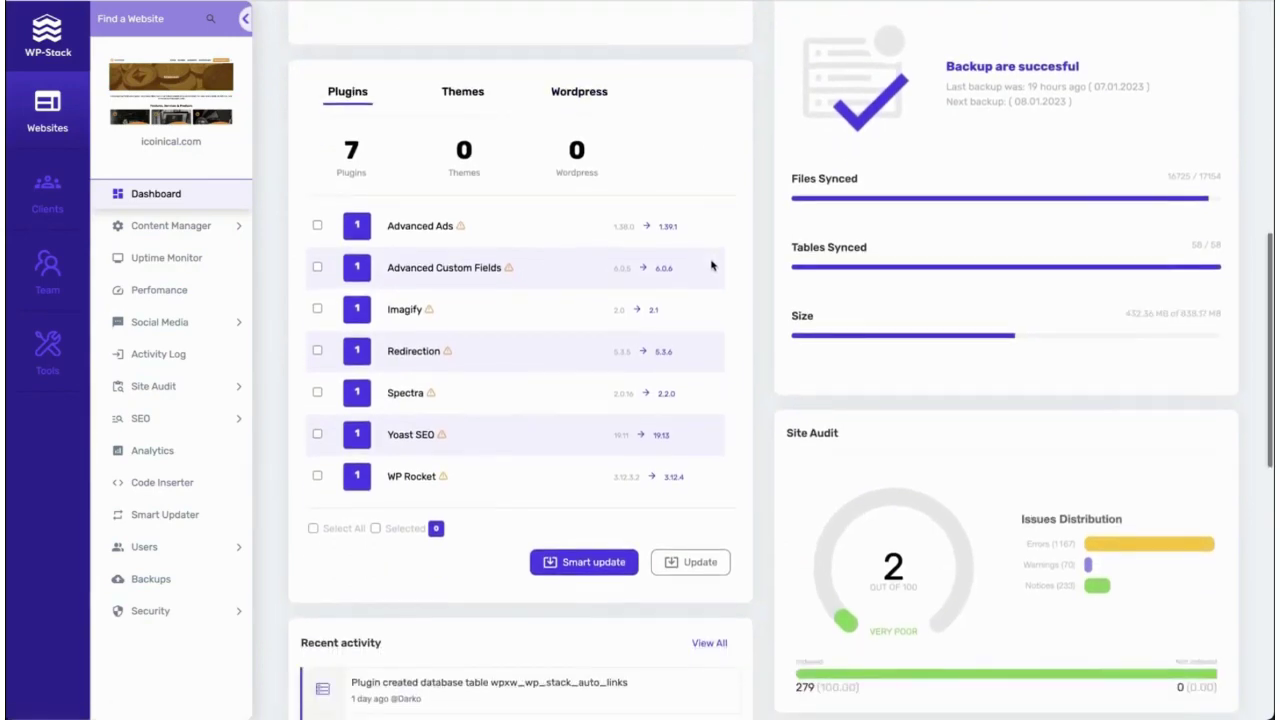
scroll(771, 357, "down", 5)
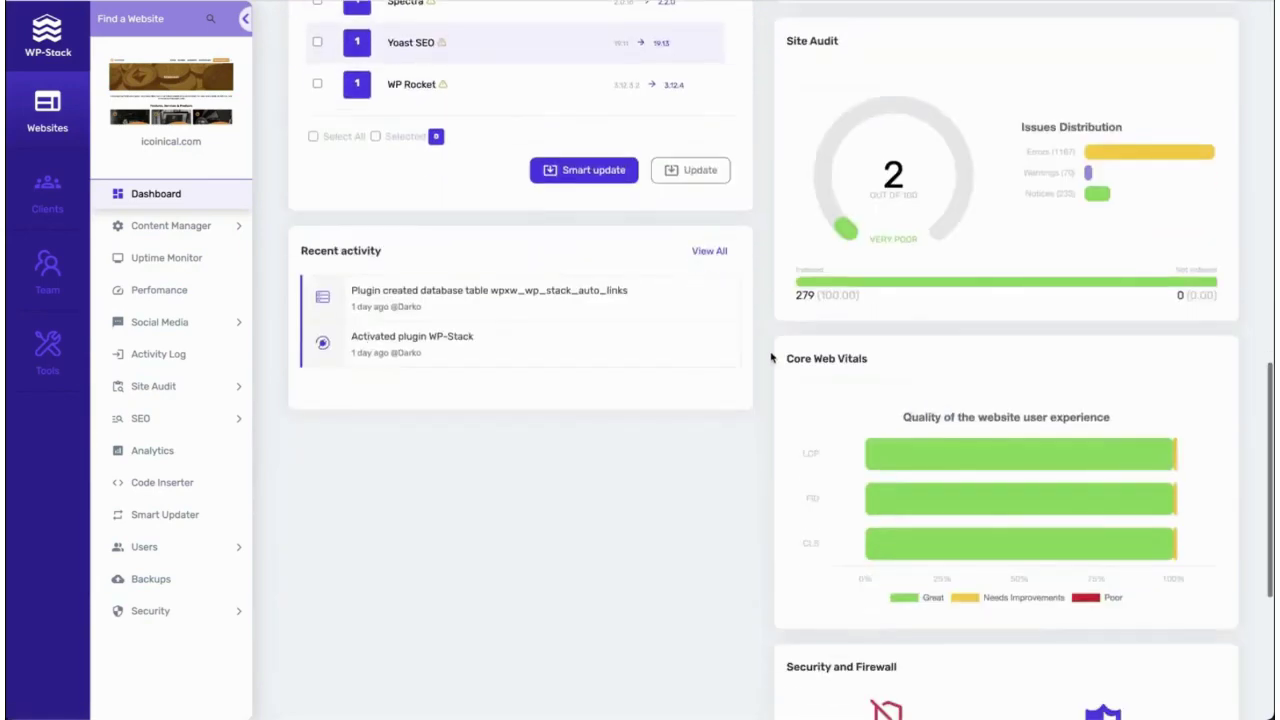
scroll(630, 375, "up", 1)
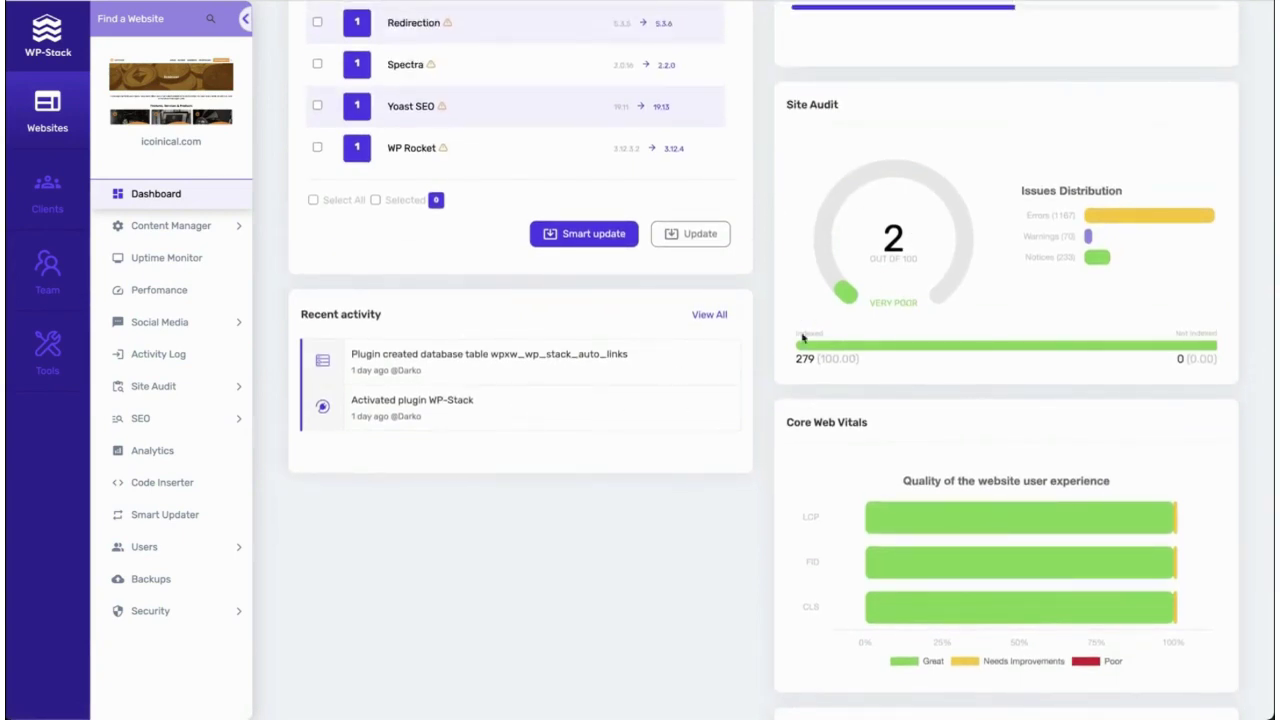
- Open the site's content Publisher, view the Google Drive URL import option, and return to local file import
left_click(240, 228)
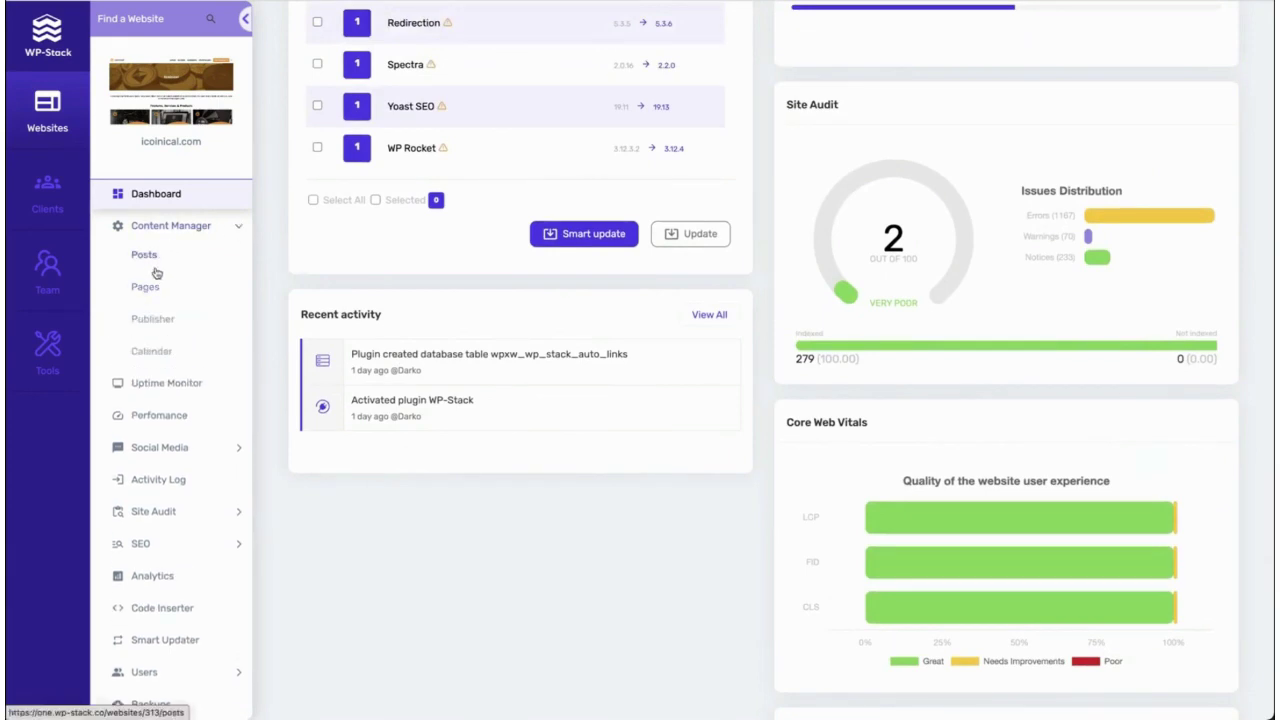
left_click(161, 320)
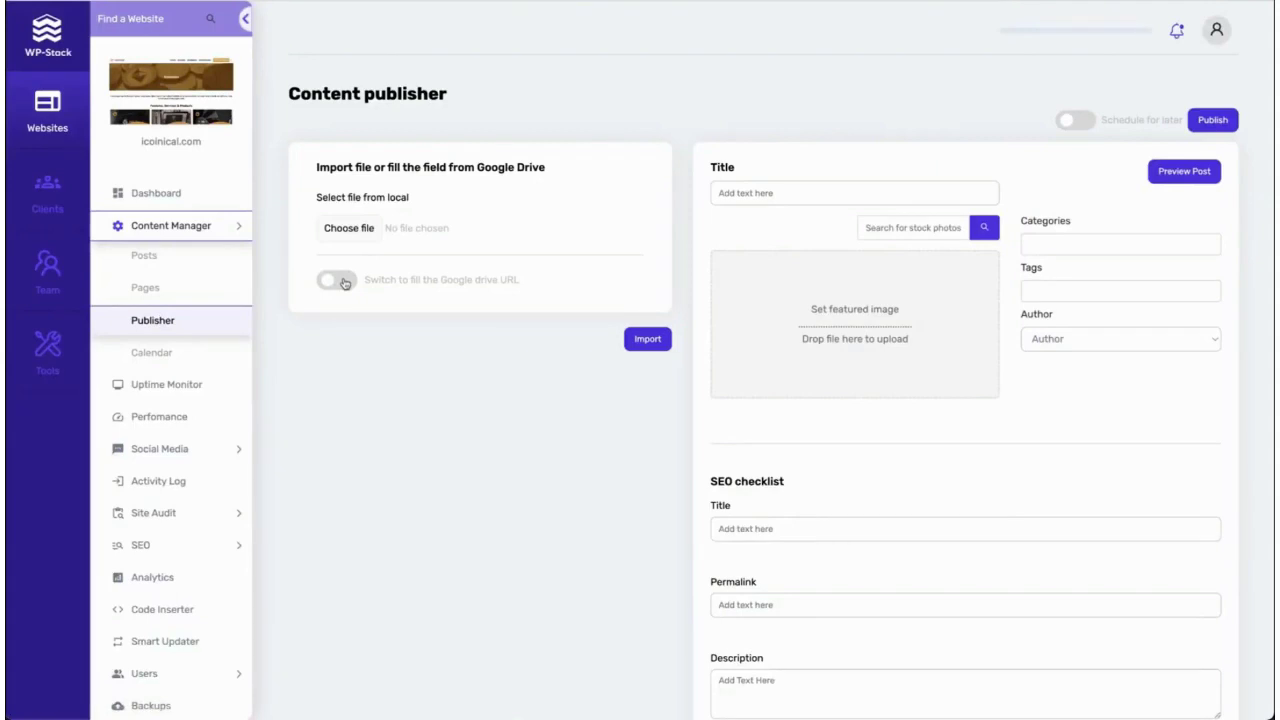
left_click(340, 281)
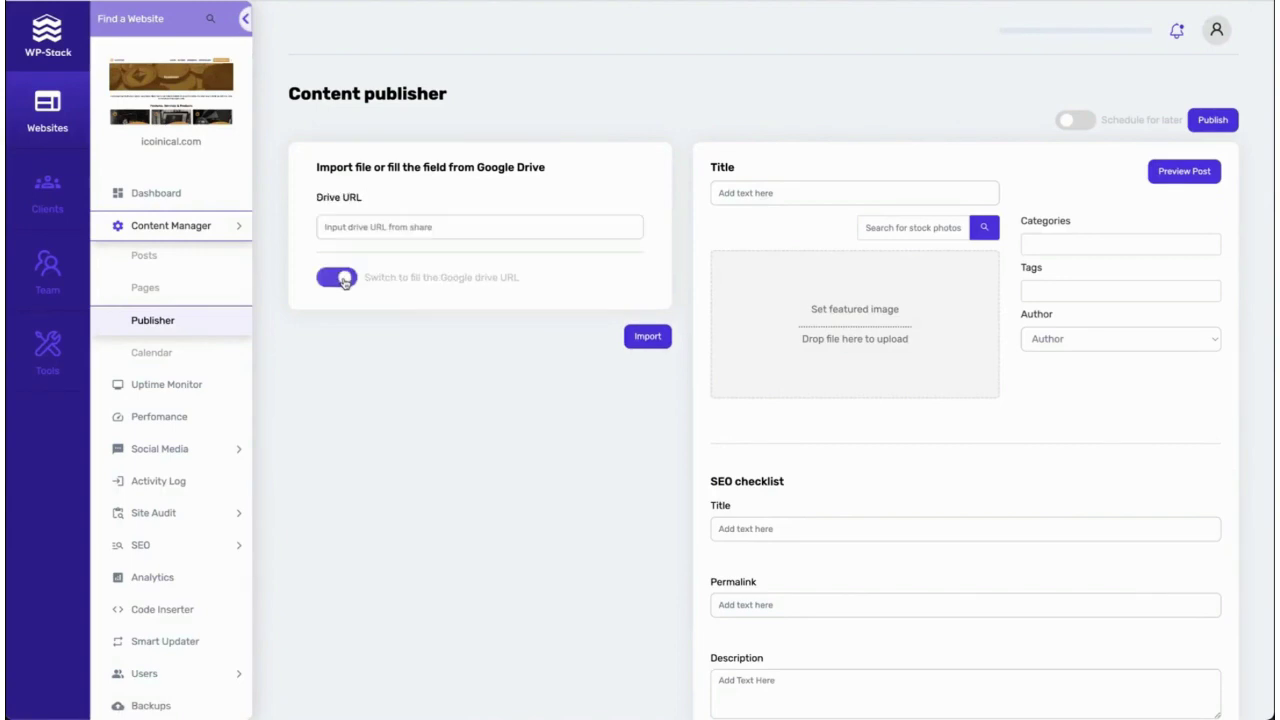
left_click(340, 230)
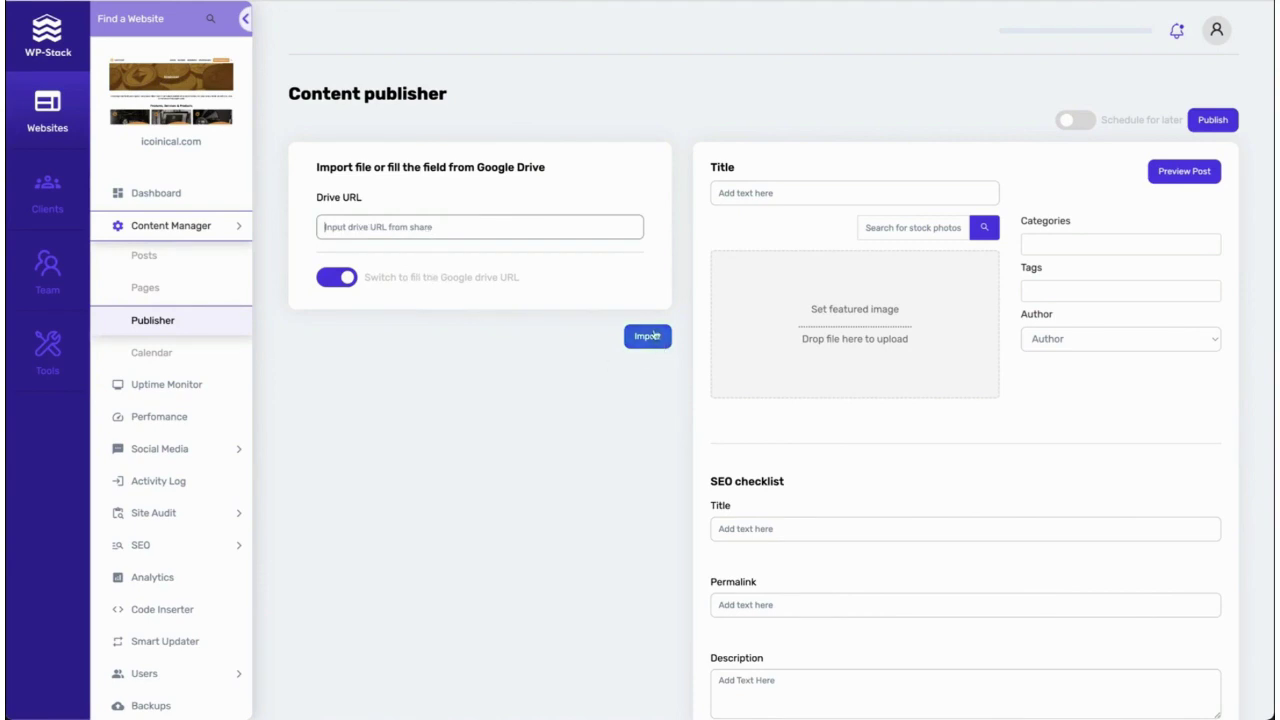
left_click(329, 278)
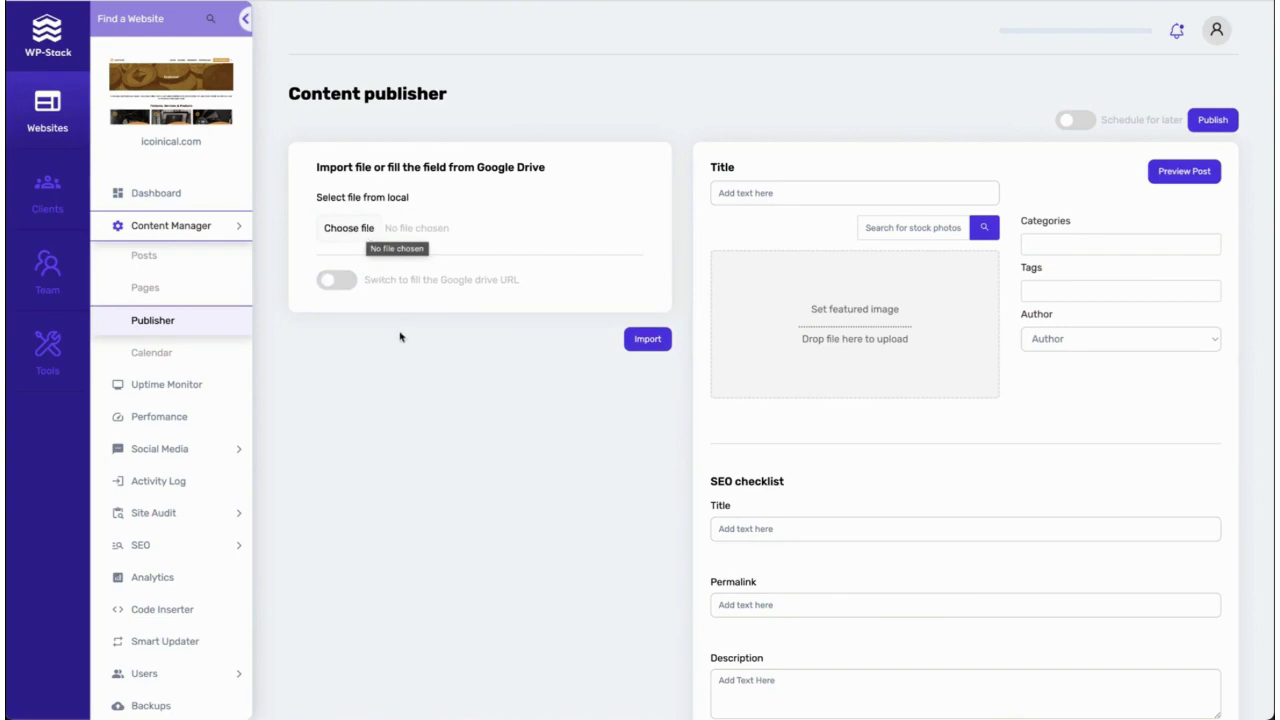
- Review the content publisher's SEO checklist fields and social media auto-post options
scroll(540, 330, "down", 1)
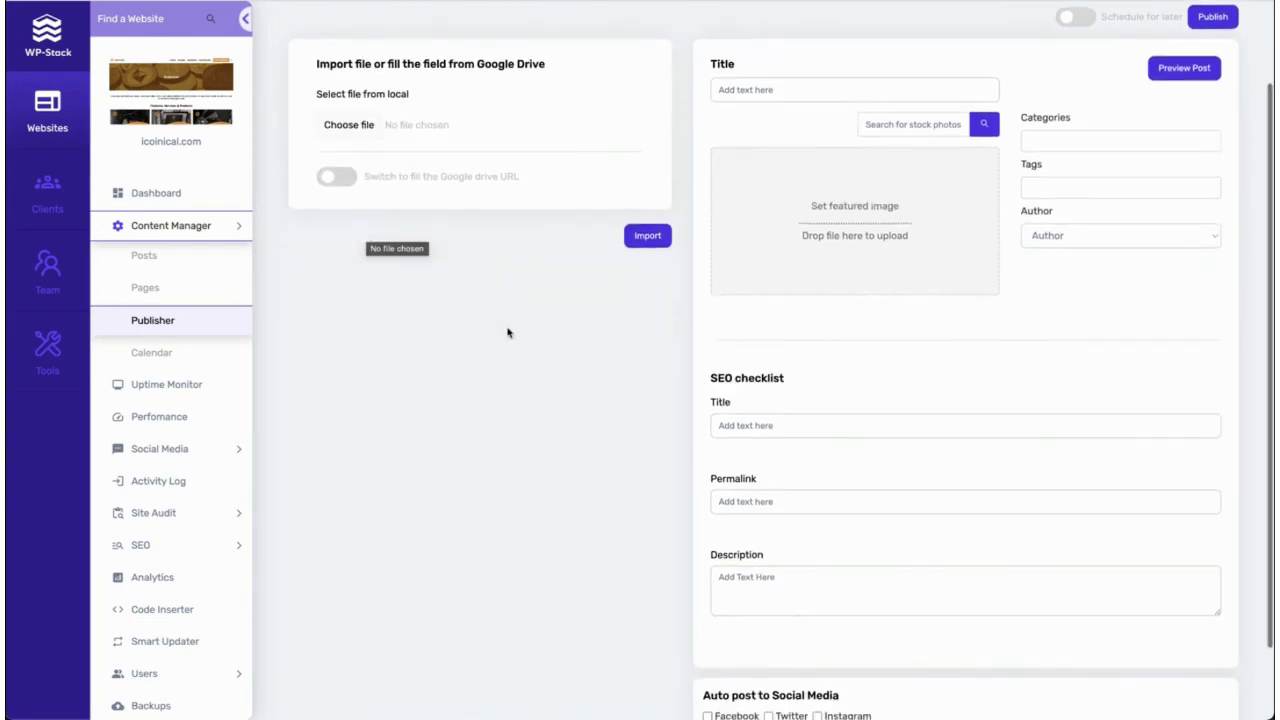
scroll(547, 358, "down", 1)
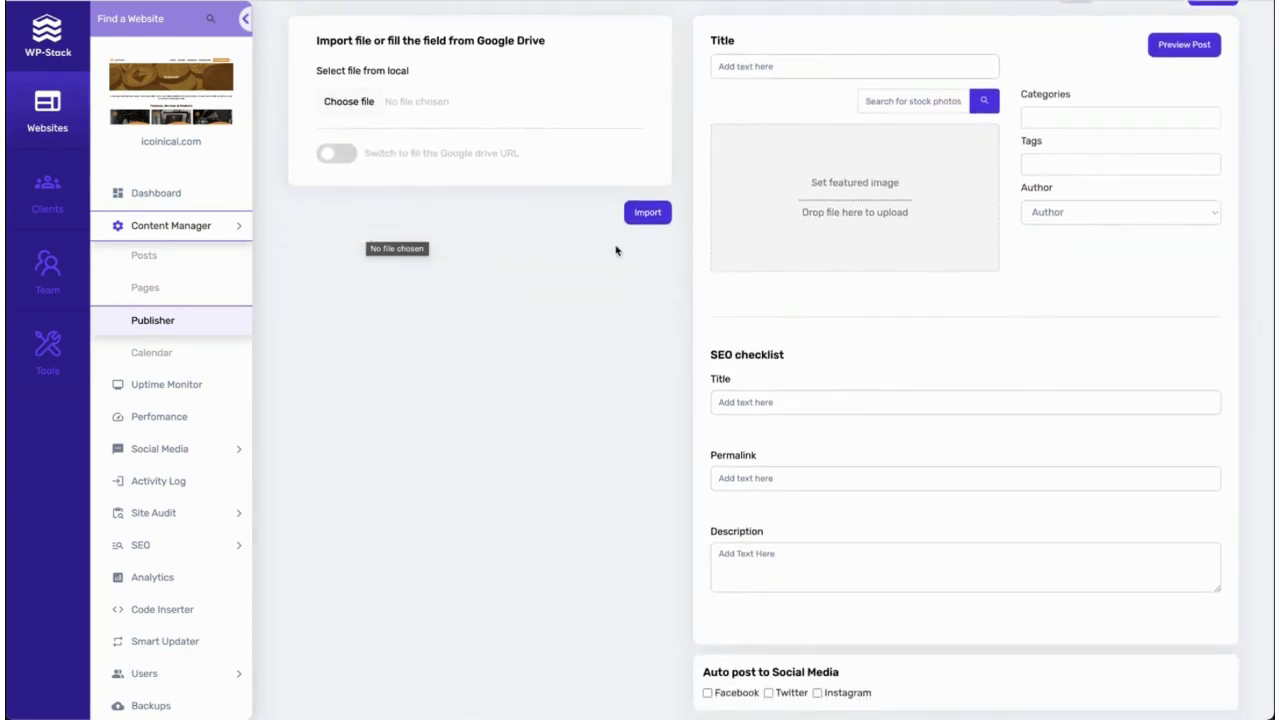
scroll(848, 244, "down", 1)
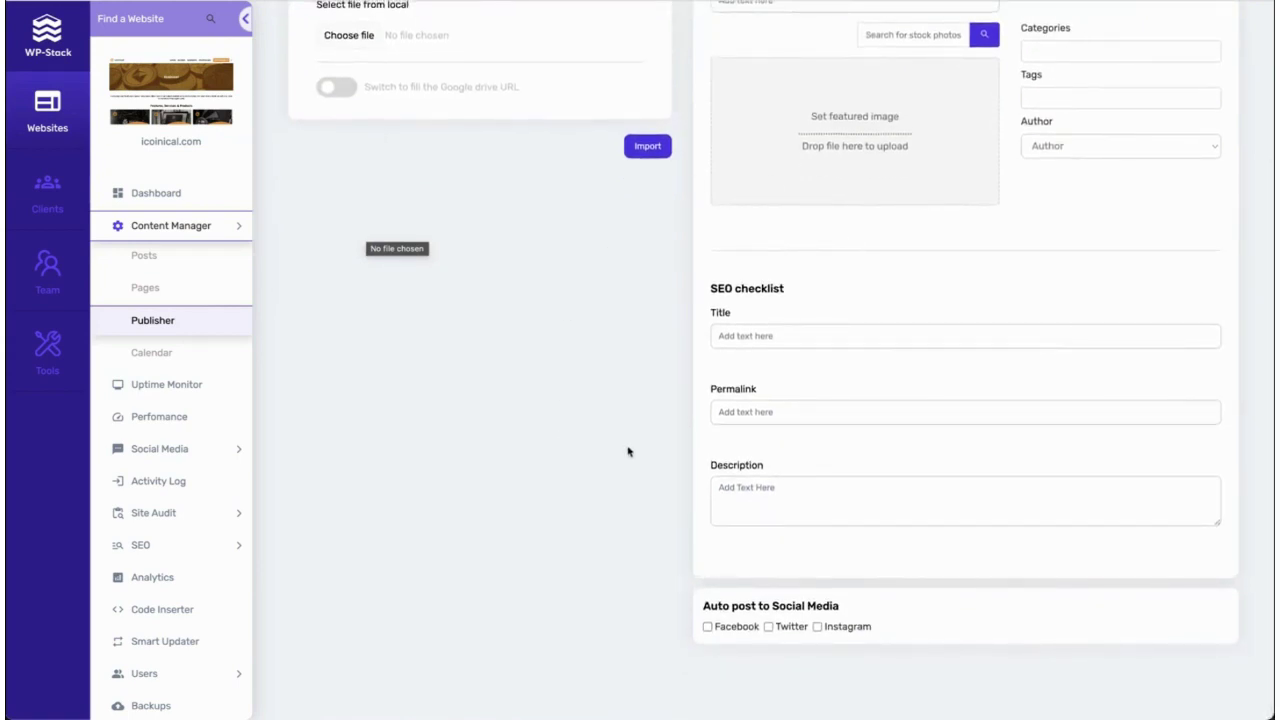
- Open the site's content Calendar and review its post scheduling and social media scheduling areas
left_click(729, 626)
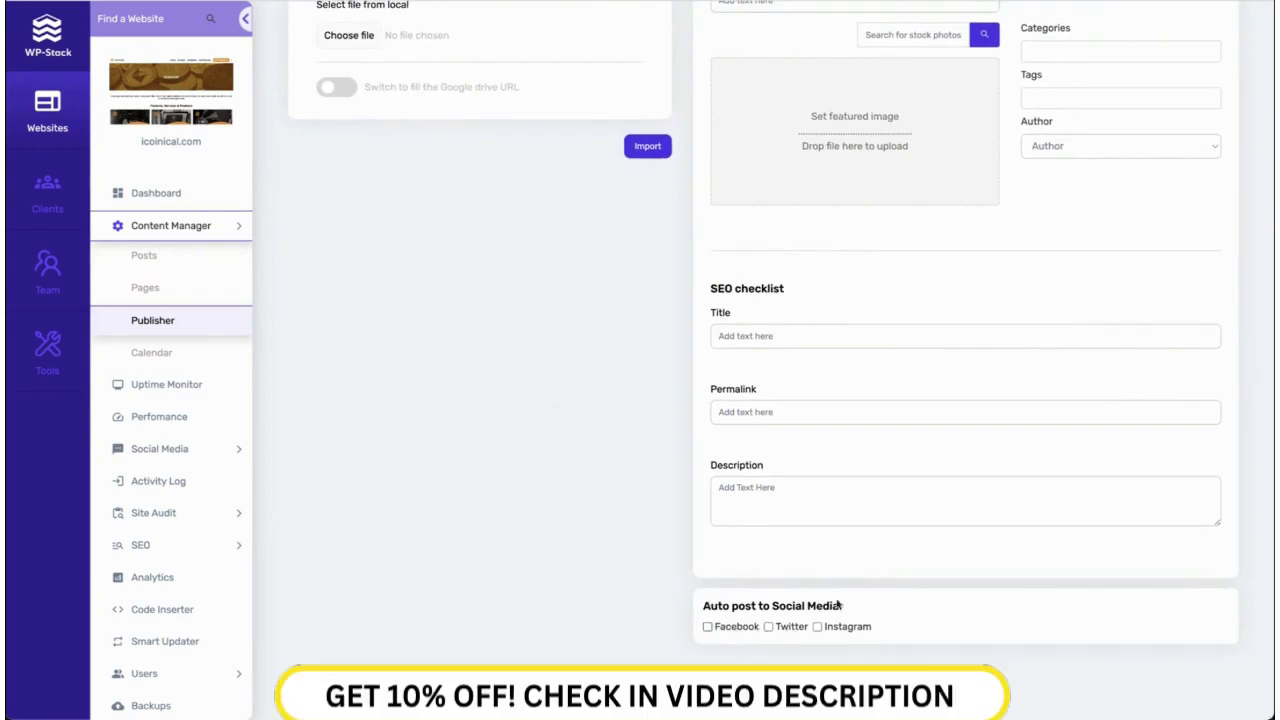
left_click(152, 353)
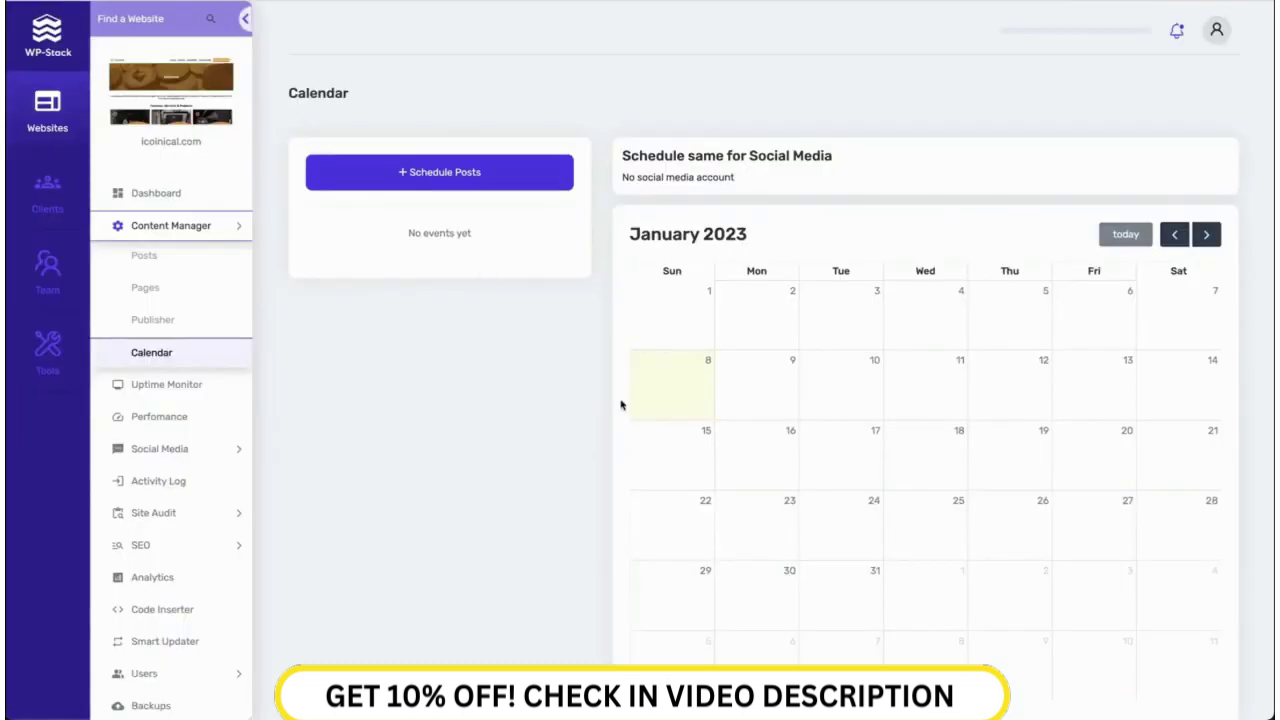
scroll(812, 360, "down", 2)
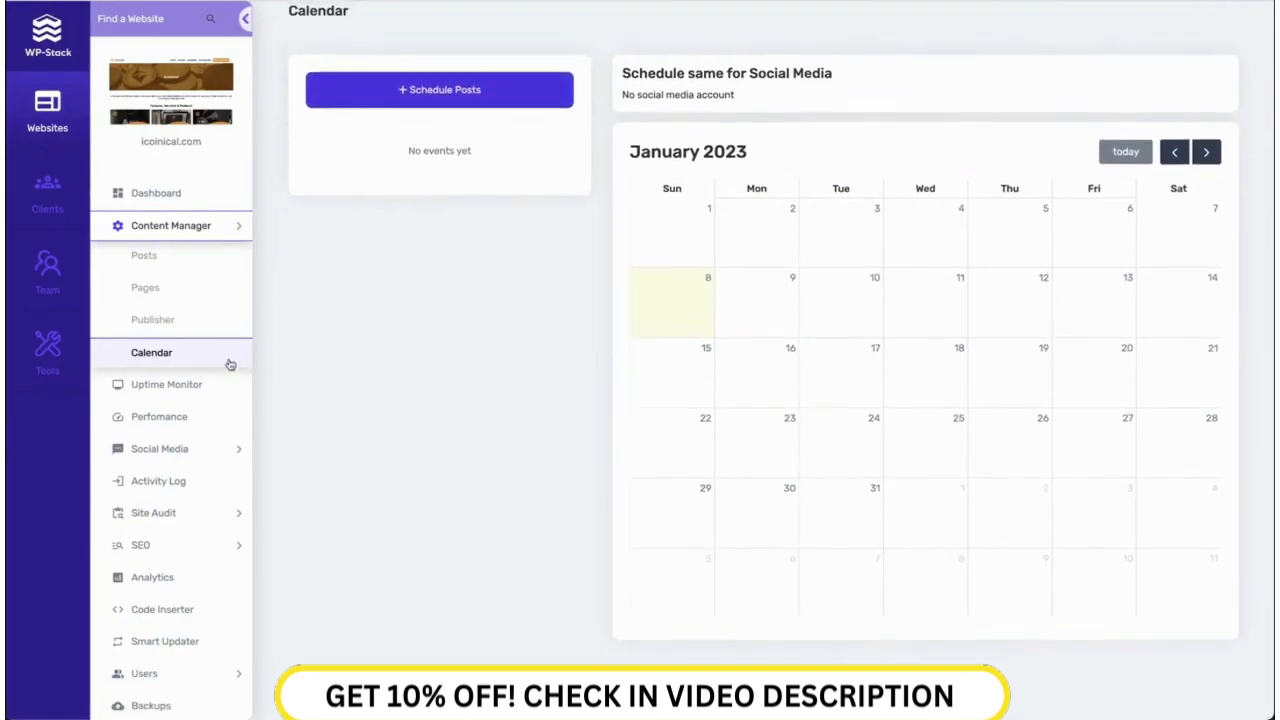
- Open the Uptime Monitor and review the site's uptime, response time chart, SSL information and domain information
left_click(199, 387)
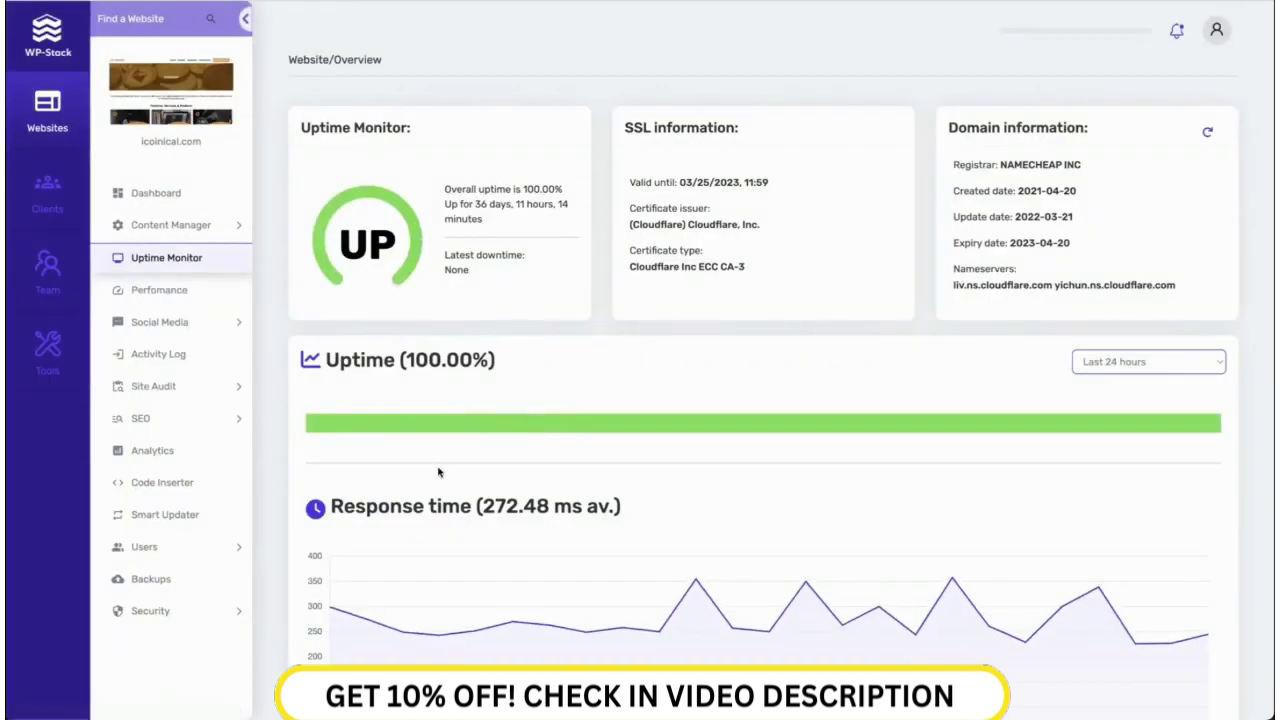
scroll(517, 506, "down", 3)
scroll(466, 362, "up", 2)
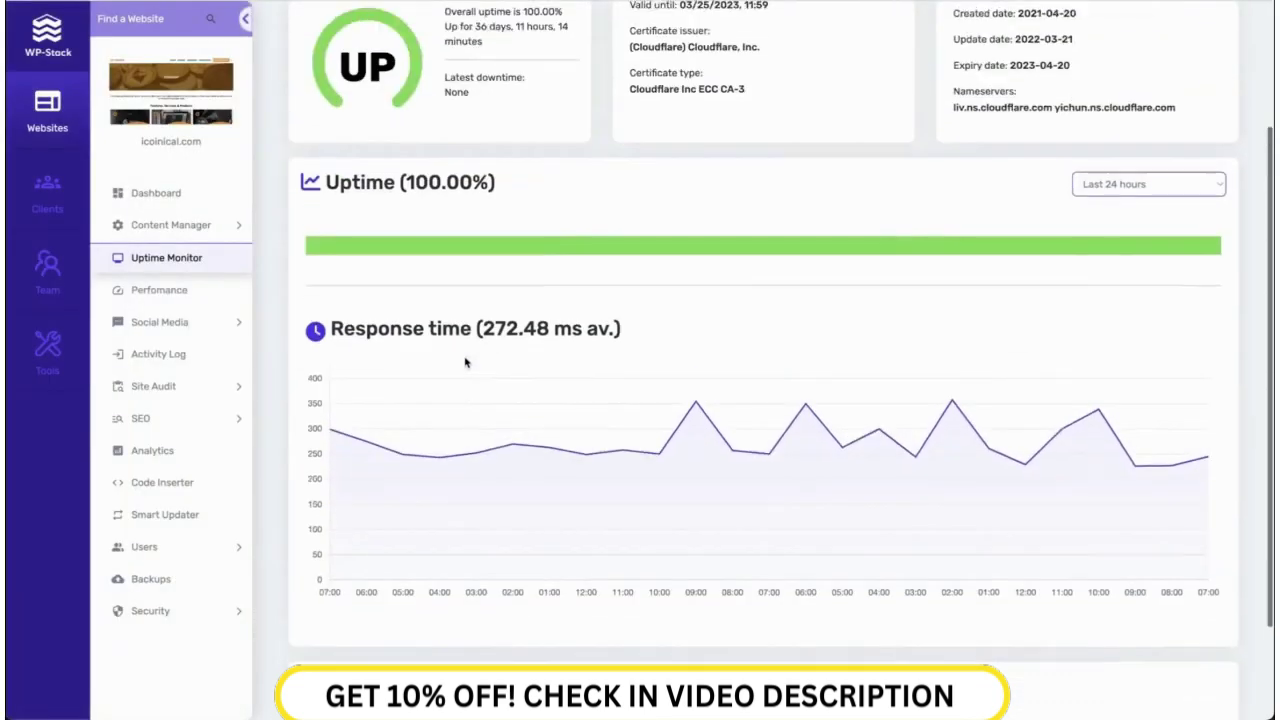
scroll(466, 362, "up", 1)
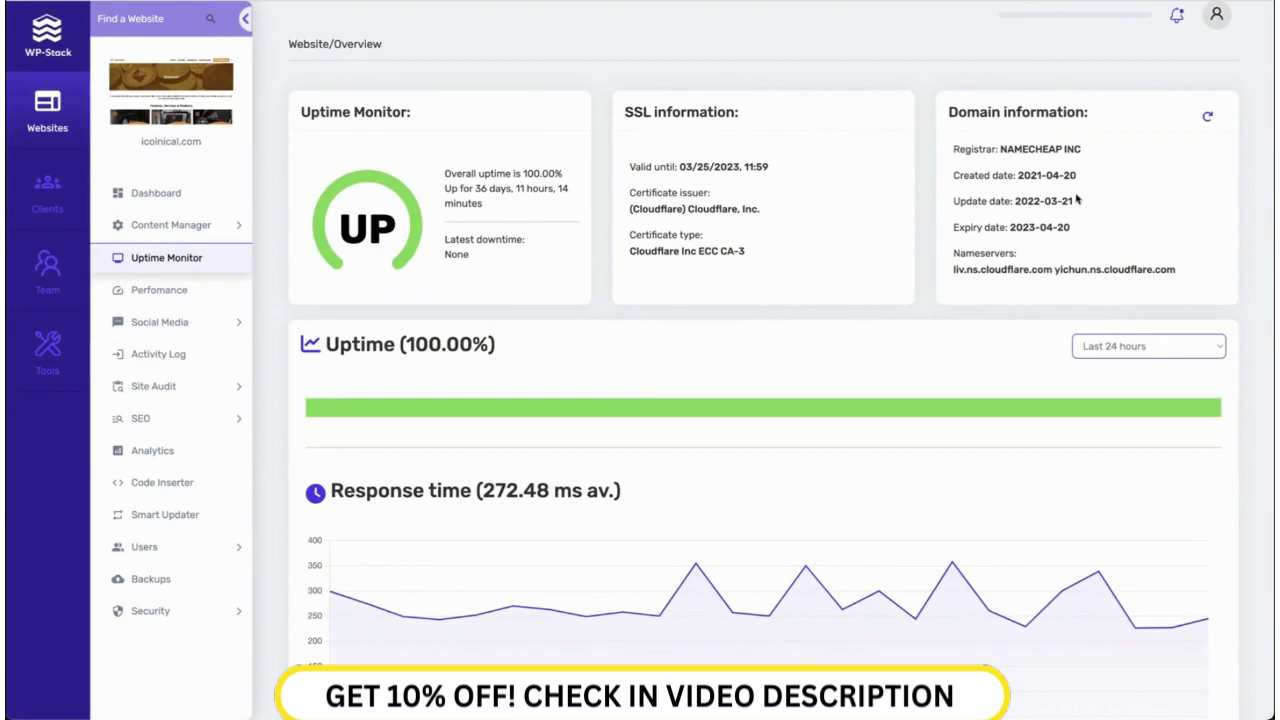
- Open the site's Performance Monitor and review the Lab Data metrics, user experience chart and filmstrips
left_click(168, 289)
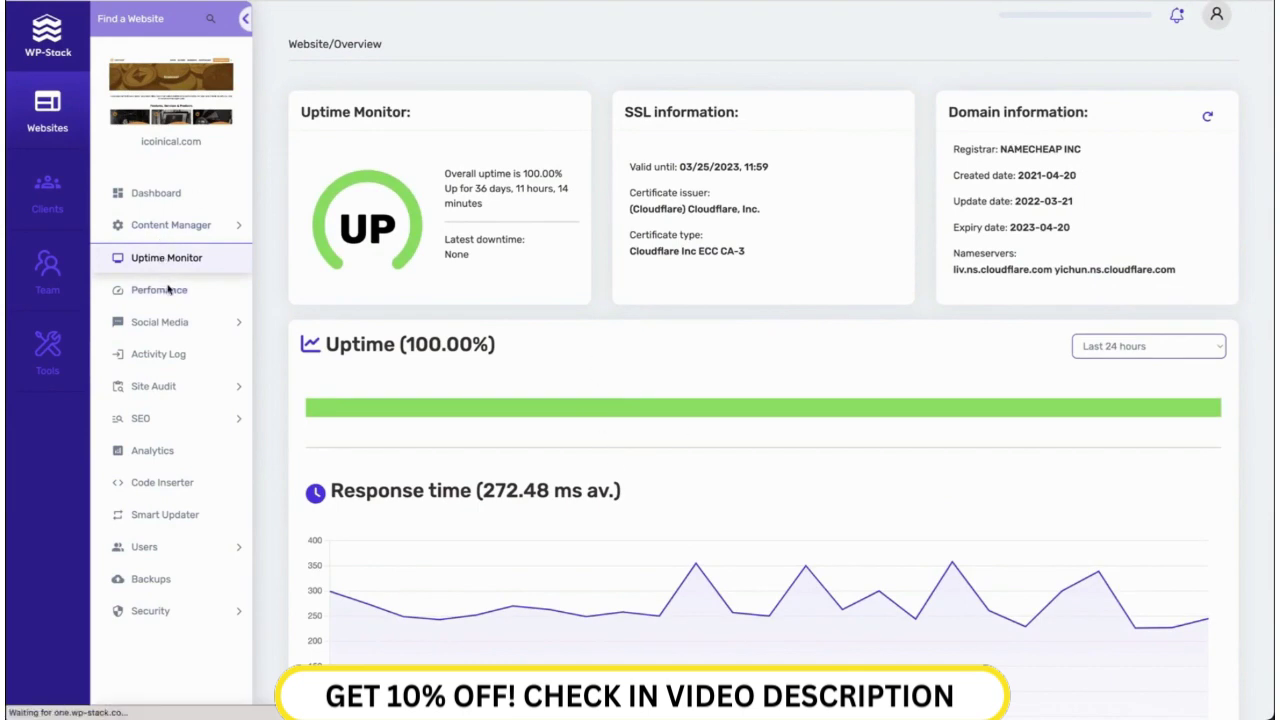
scroll(533, 320, "down", 1)
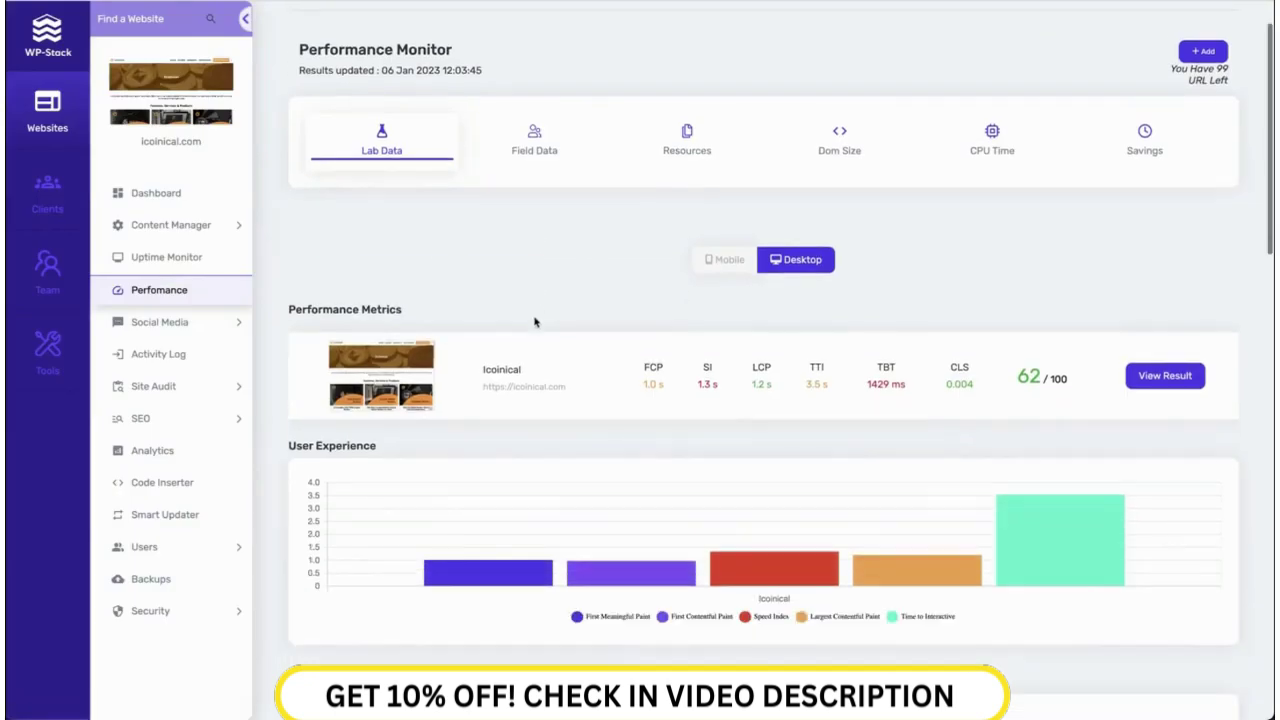
scroll(707, 449, "down", 1)
scroll(707, 449, "down", 2)
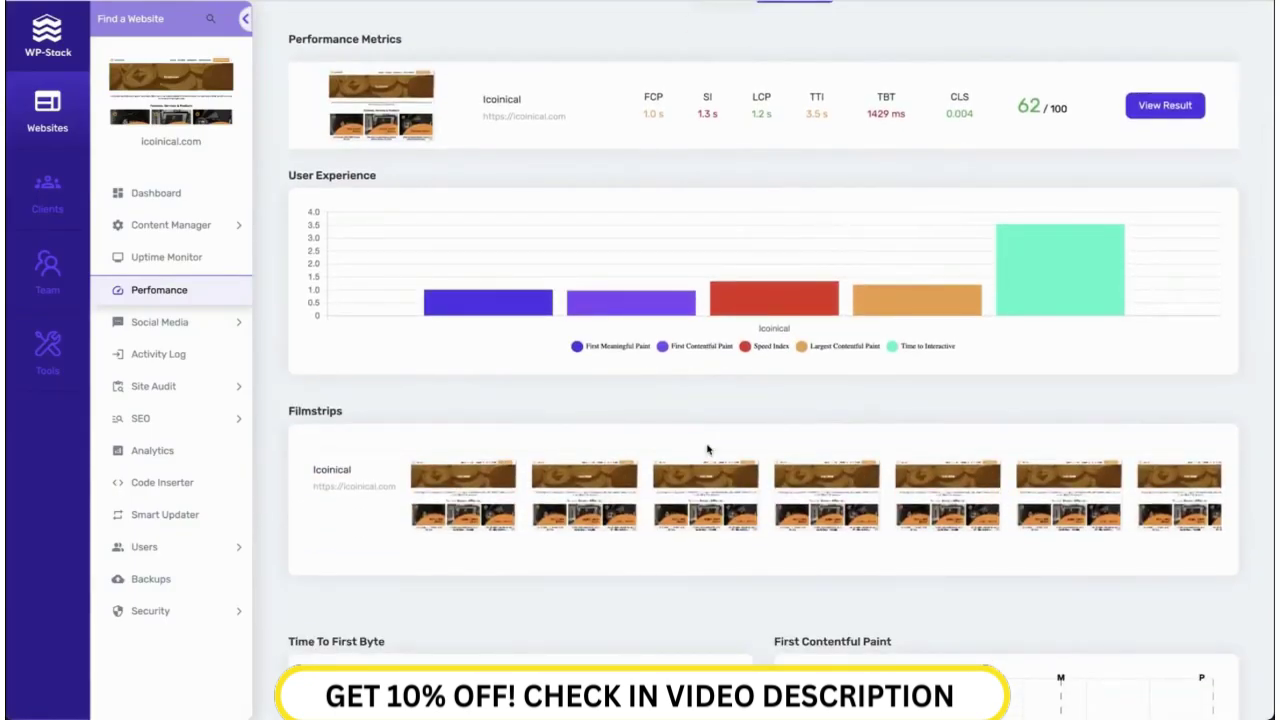
scroll(707, 449, "down", 2)
scroll(710, 430, "up", 5)
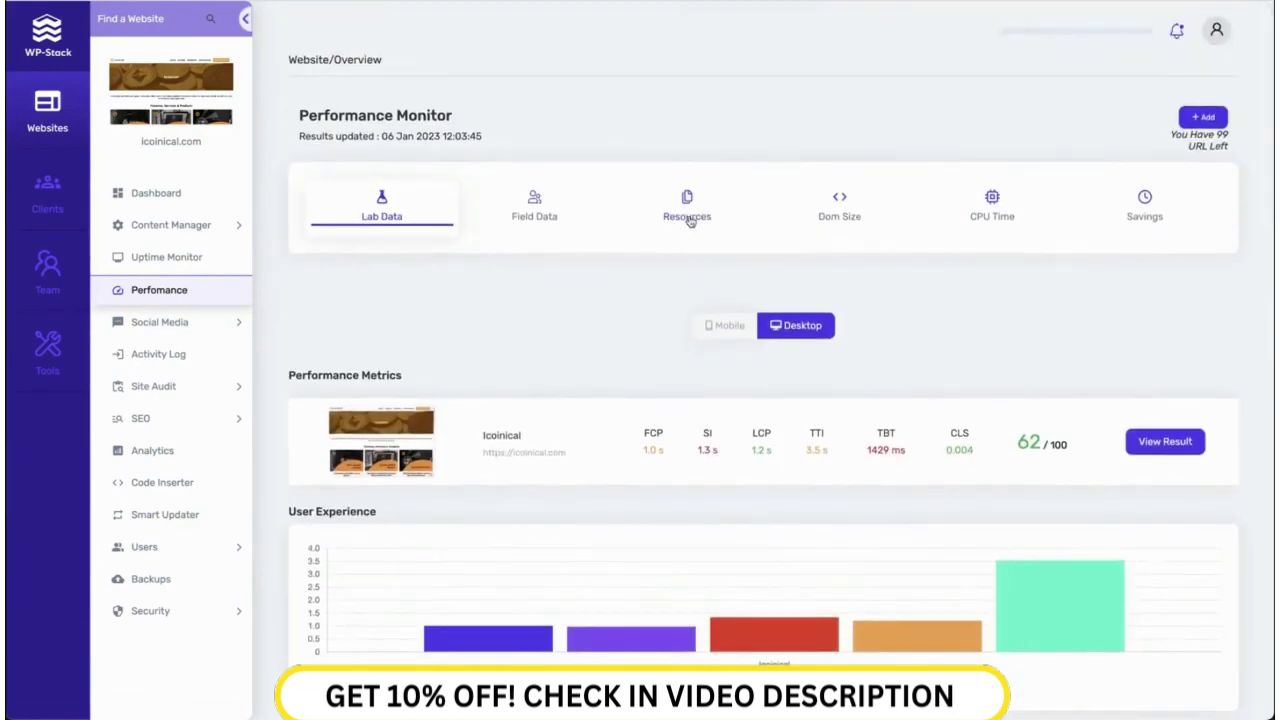
- Display the Performance Monitor's Resources data and review its transfer size and request charts
left_click(687, 207)
scroll(871, 410, "down", 1)
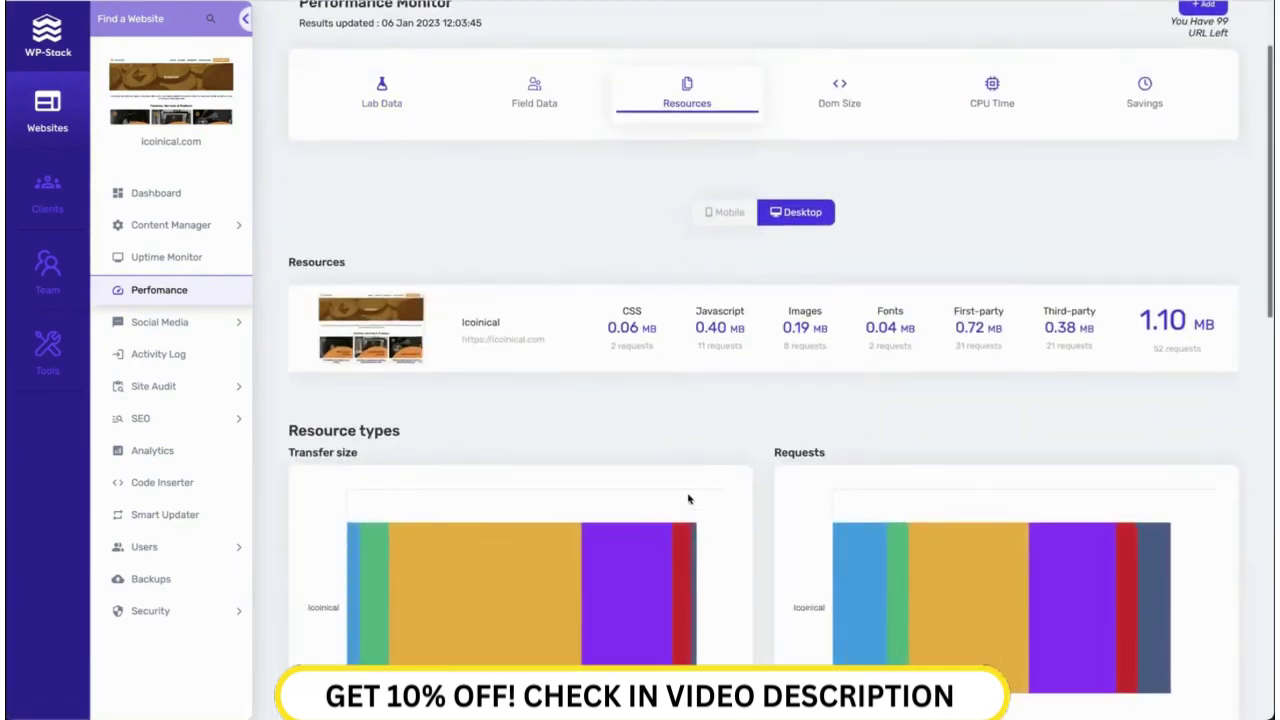
scroll(688, 499, "down", 3)
scroll(688, 499, "up", 4)
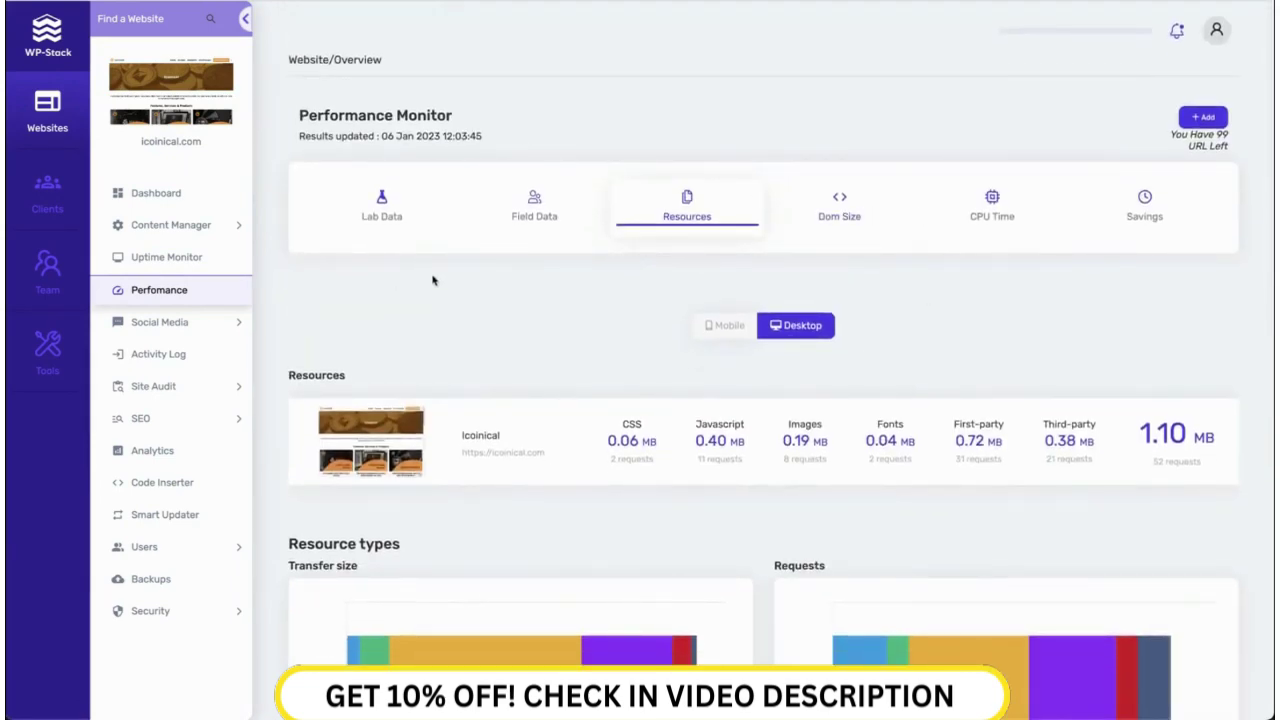
- Open the Social Media Composer, view the options for adding social pages, and dismiss the dialog
left_click(240, 322)
scroll(172, 371, "down", 1)
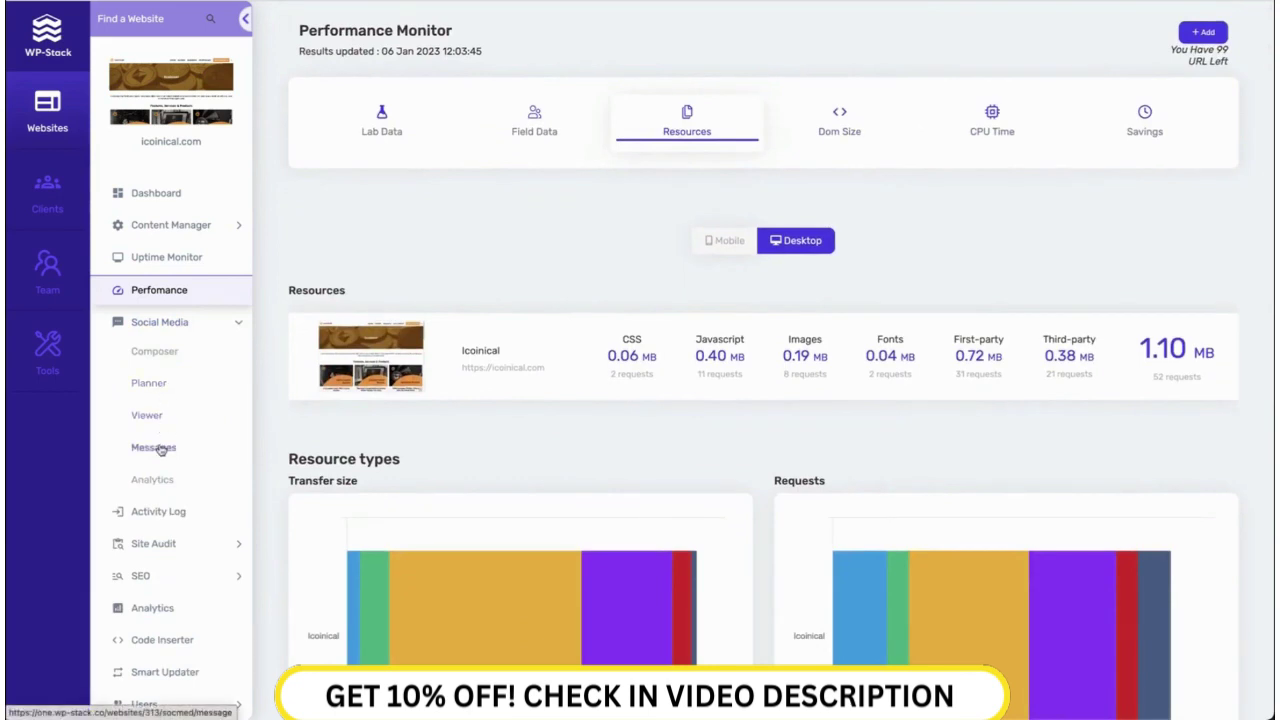
left_click(155, 351)
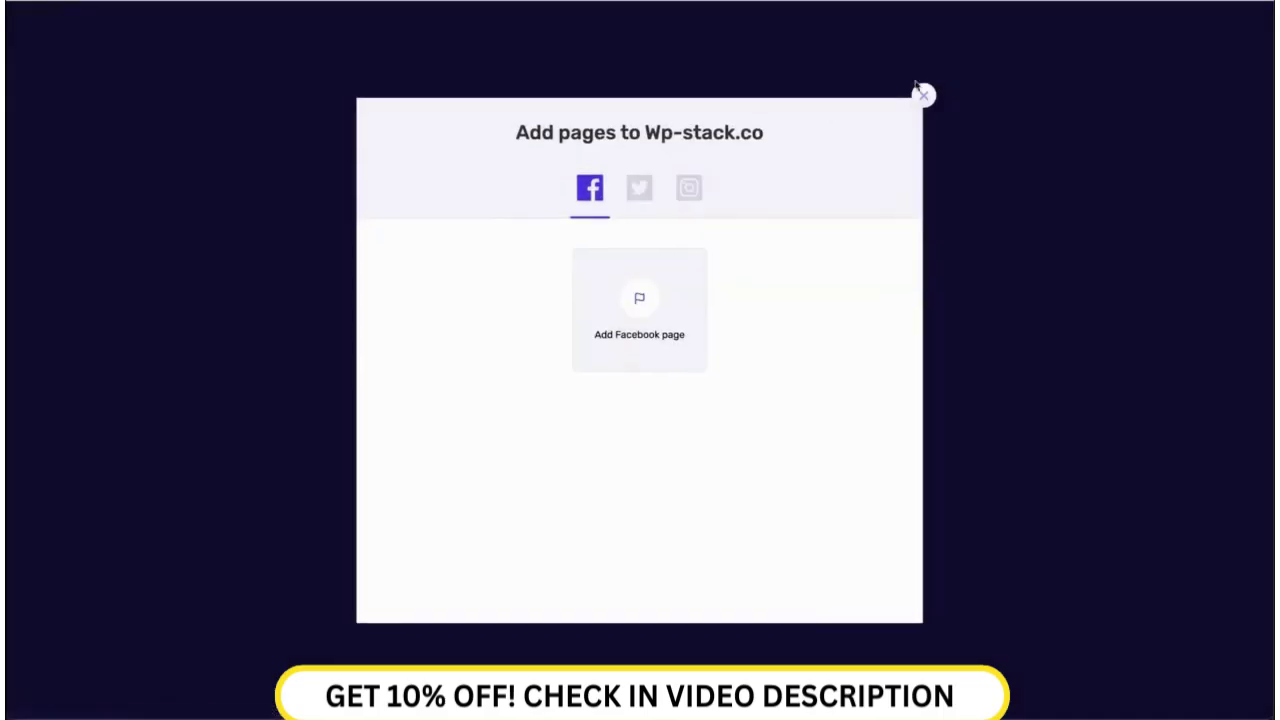
left_click(924, 96)
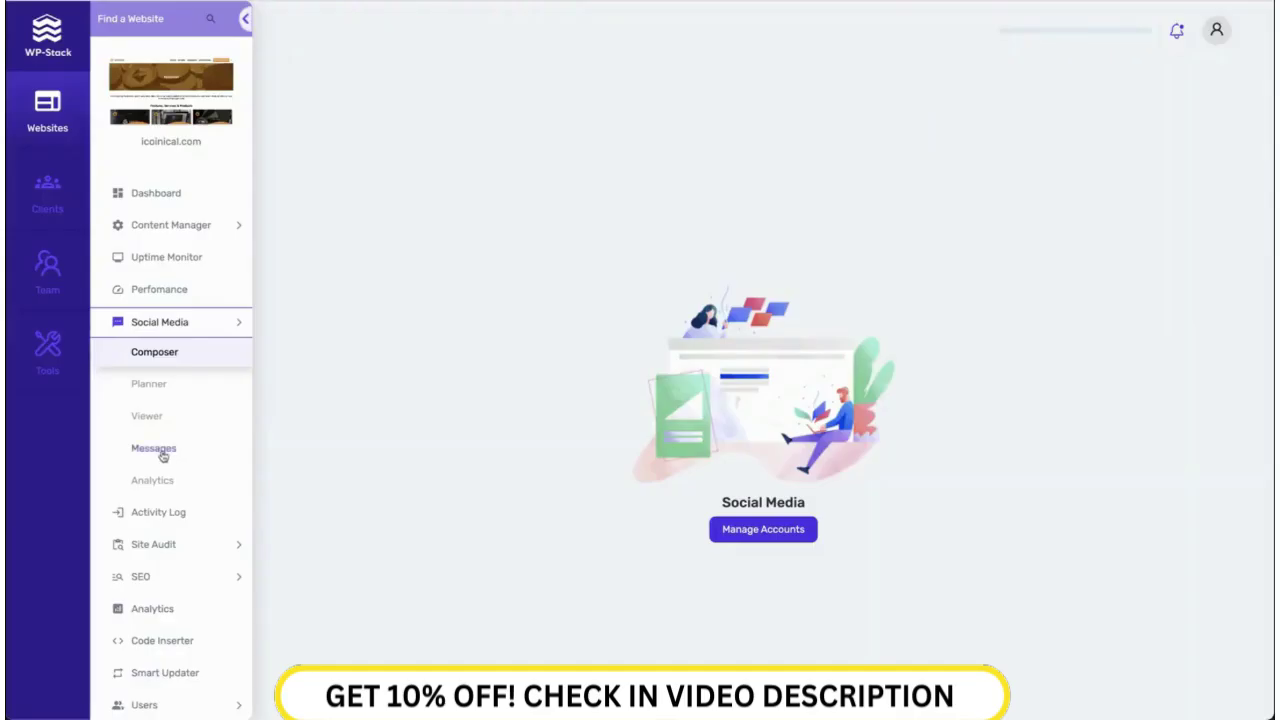
- Open the site's Activity Log to examine the recorded events, users and severity levels
scroll(175, 445, "down", 1)
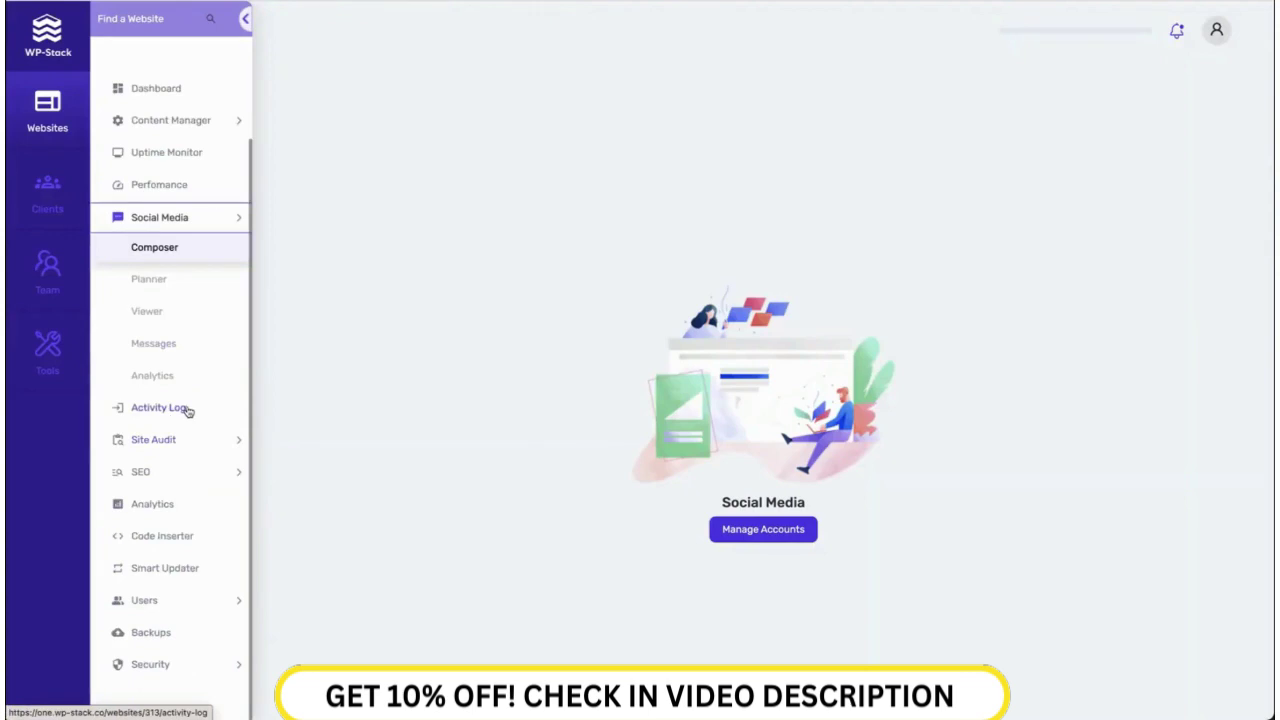
left_click(179, 416)
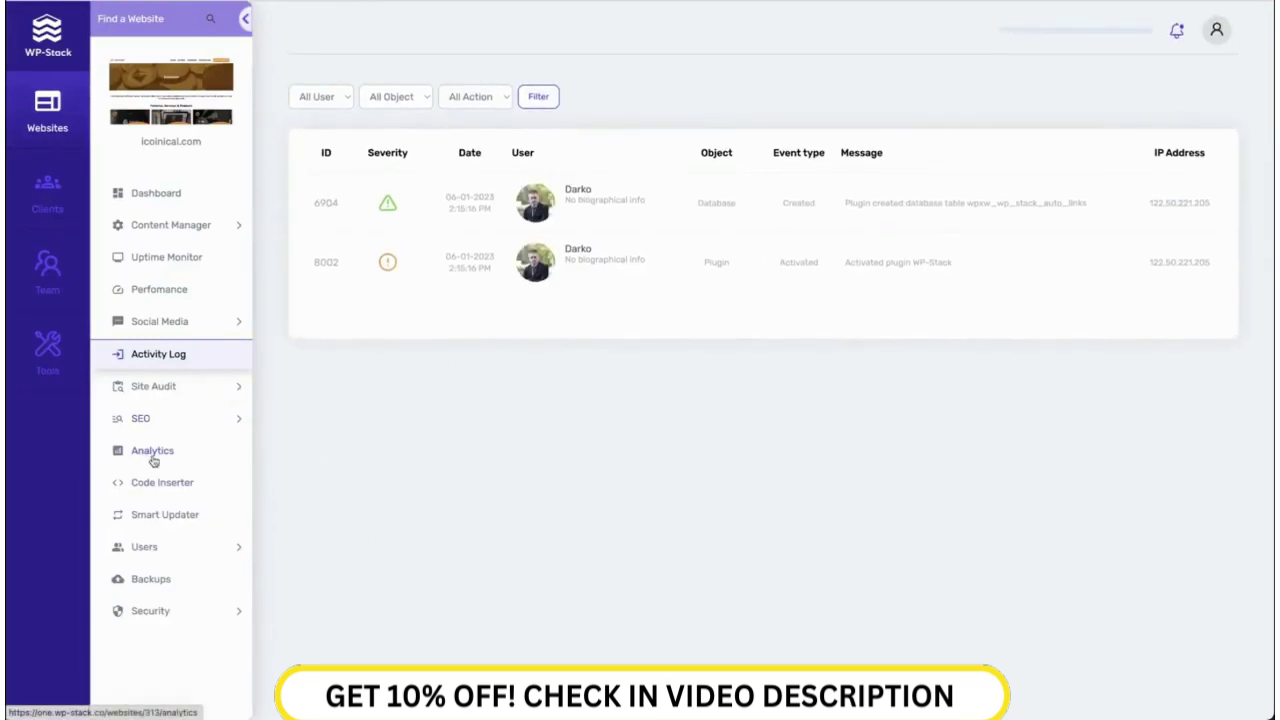
- Open the Site Audit Overview and examine its health score, top issues, category distribution, page indexation and HTTP status codes
left_click(238, 390)
left_click(166, 415)
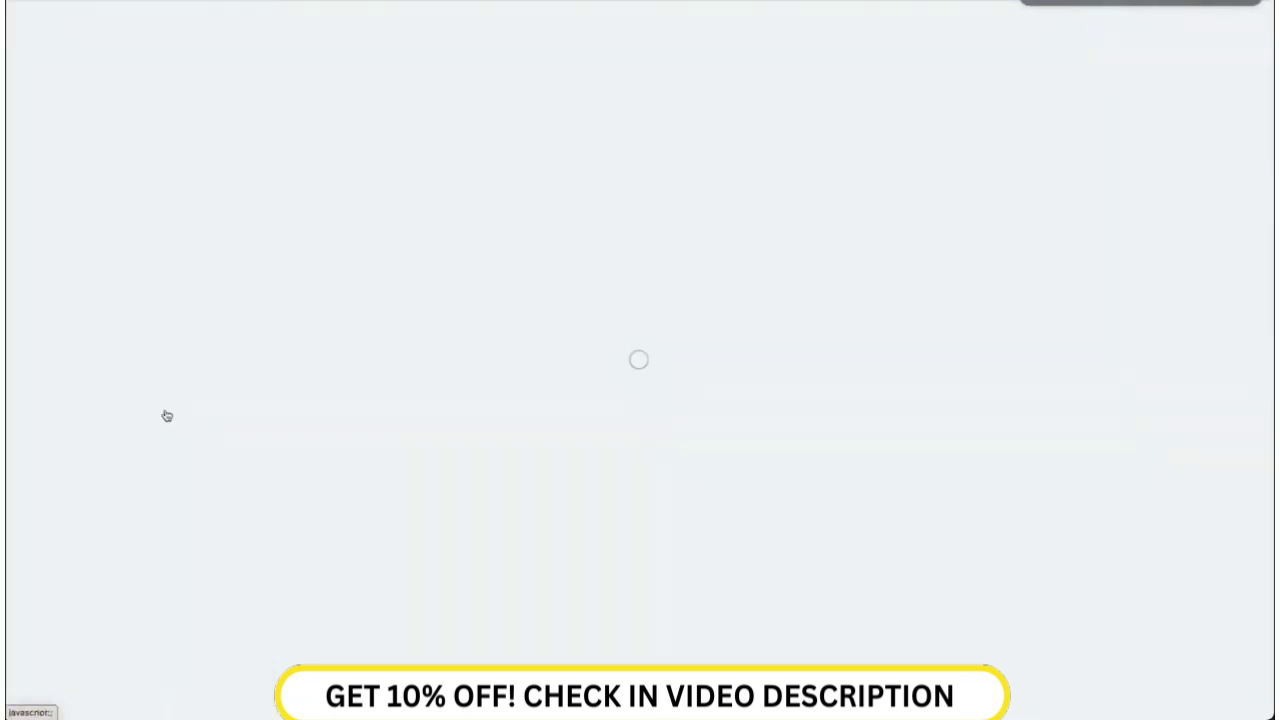
scroll(593, 425, "down", 3)
scroll(593, 425, "down", 1)
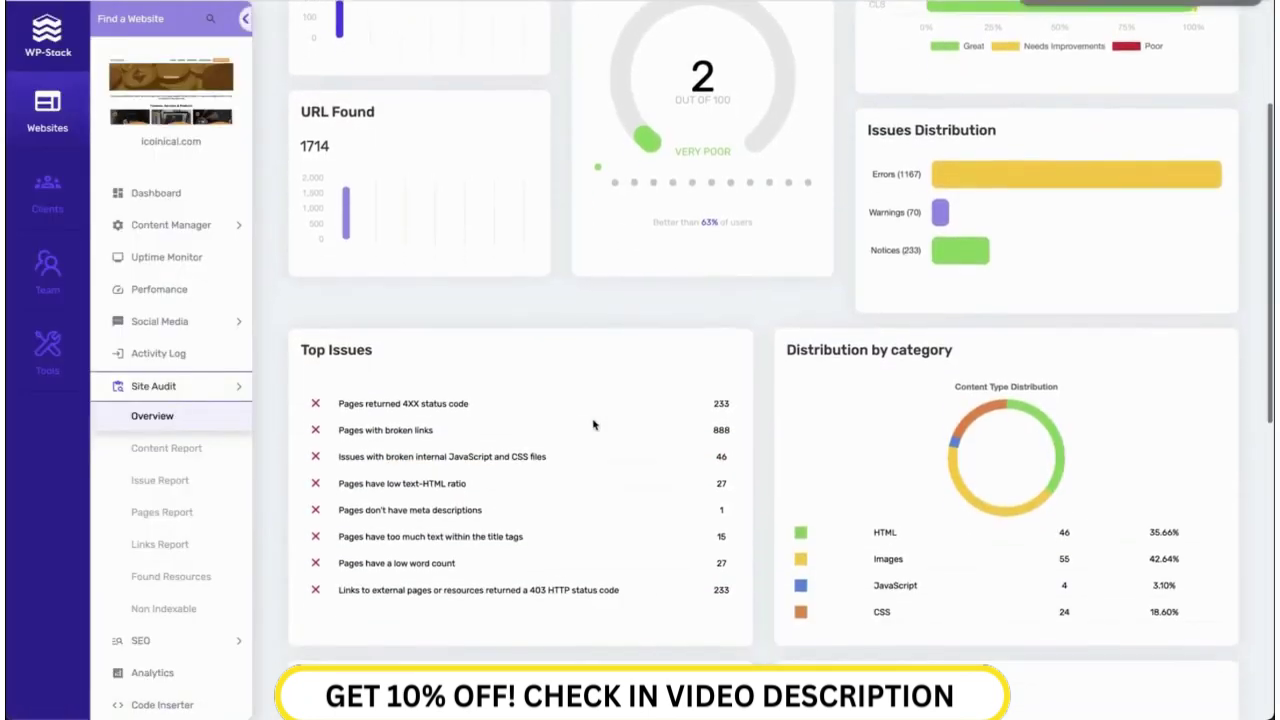
scroll(593, 425, "down", 1)
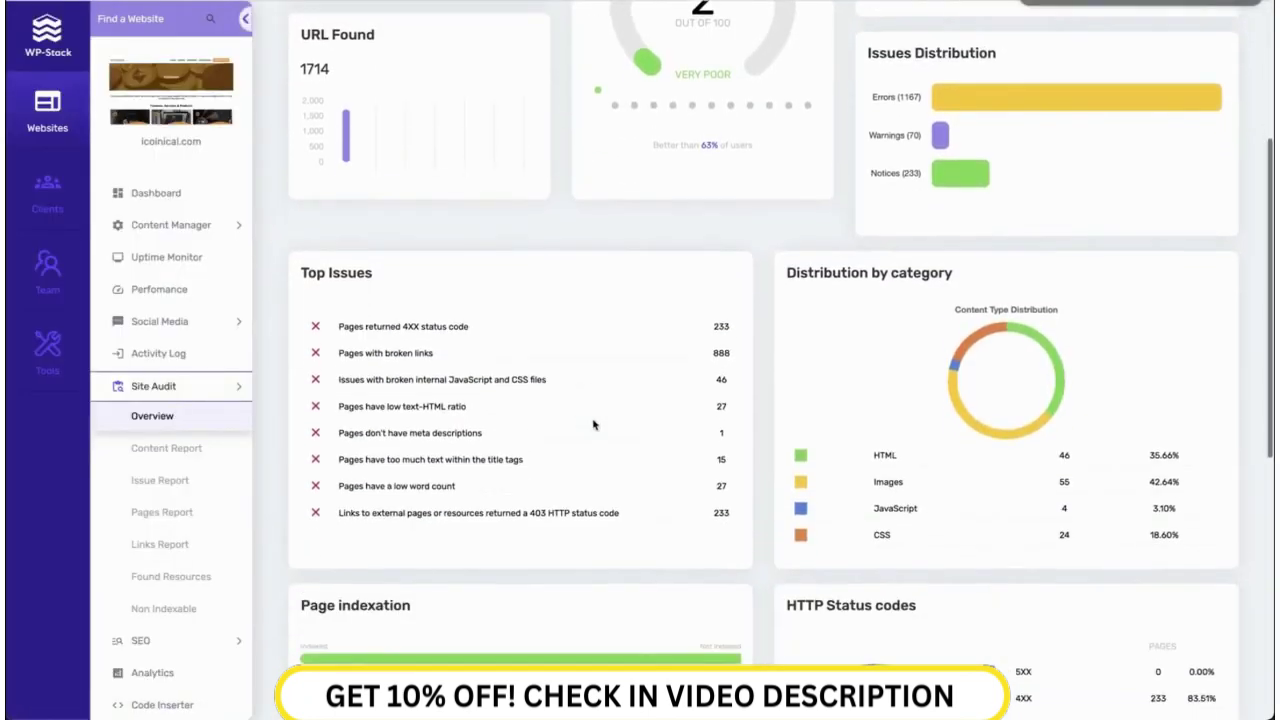
scroll(881, 373, "down", 2)
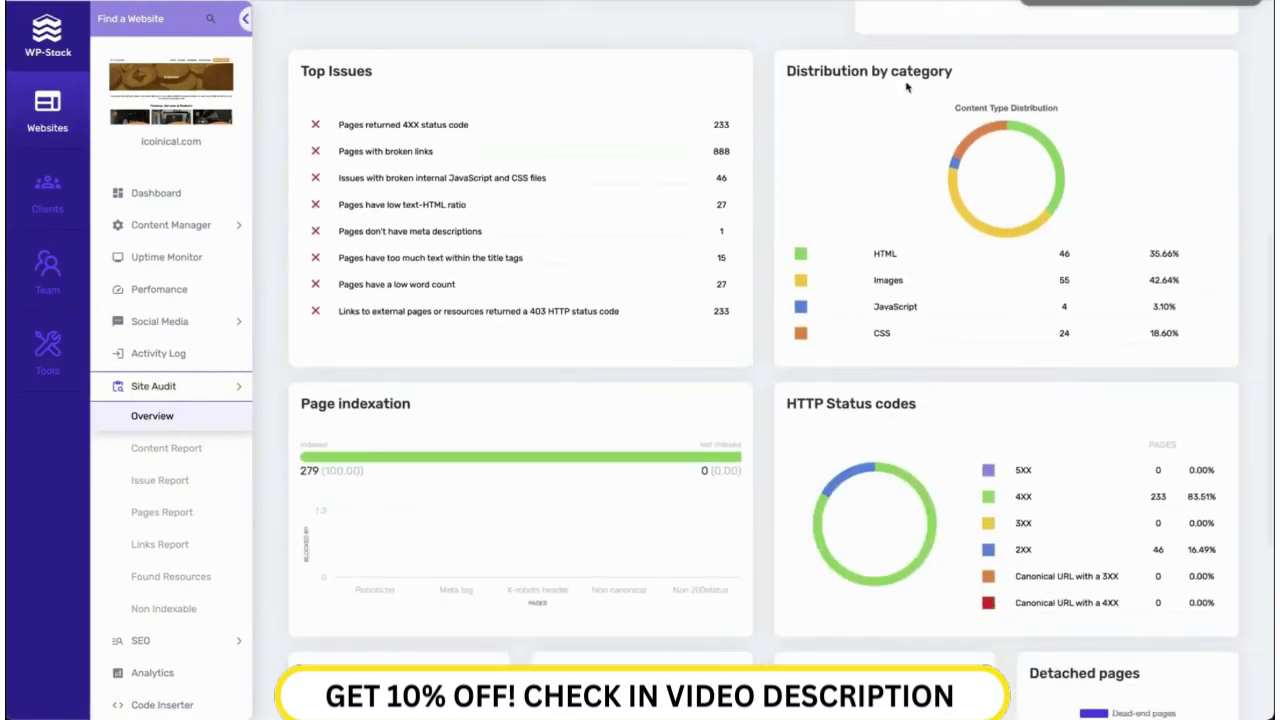
scroll(534, 464, "down", 2)
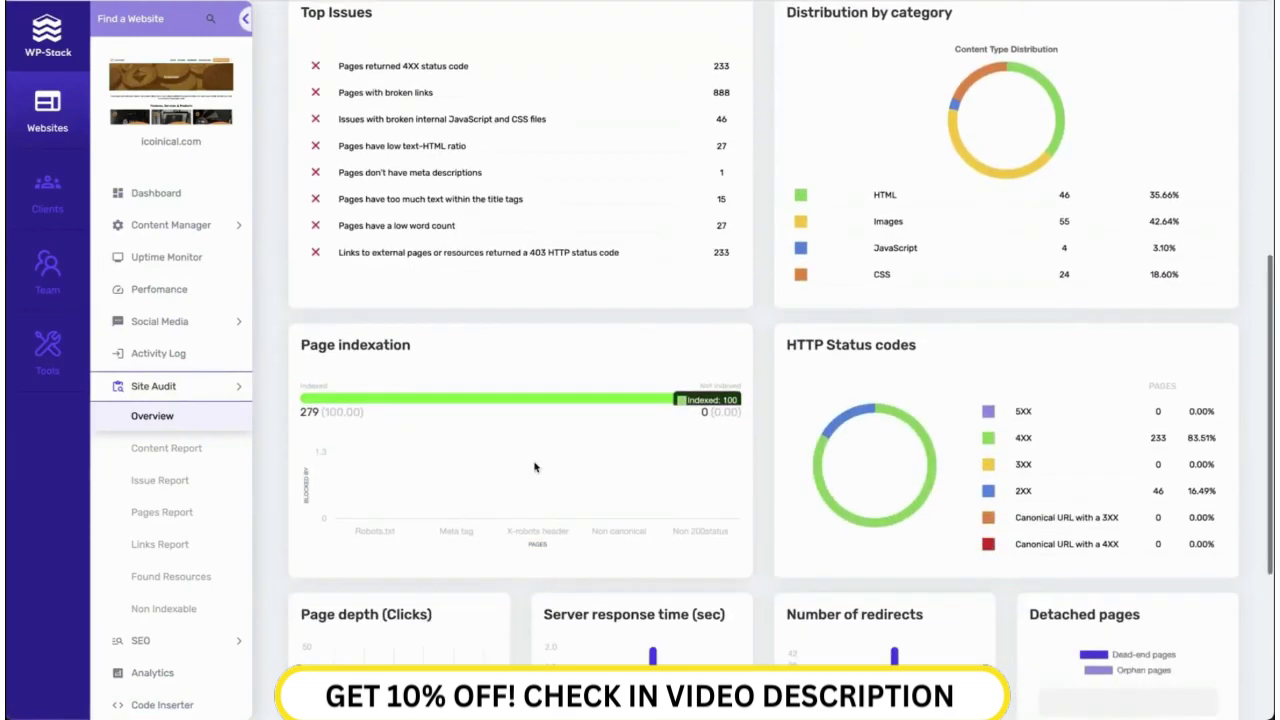
scroll(534, 464, "down", 1)
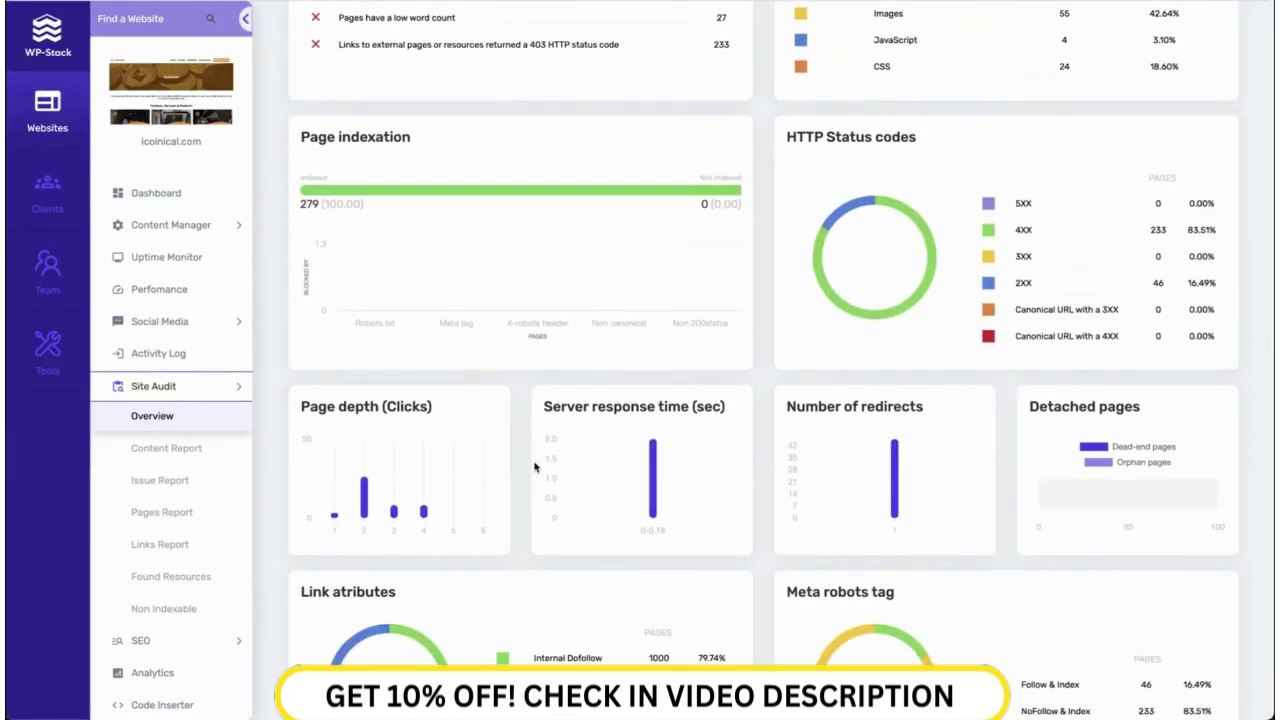
scroll(534, 464, "down", 1)
scroll(534, 464, "up", 4)
scroll(534, 466, "up", 7)
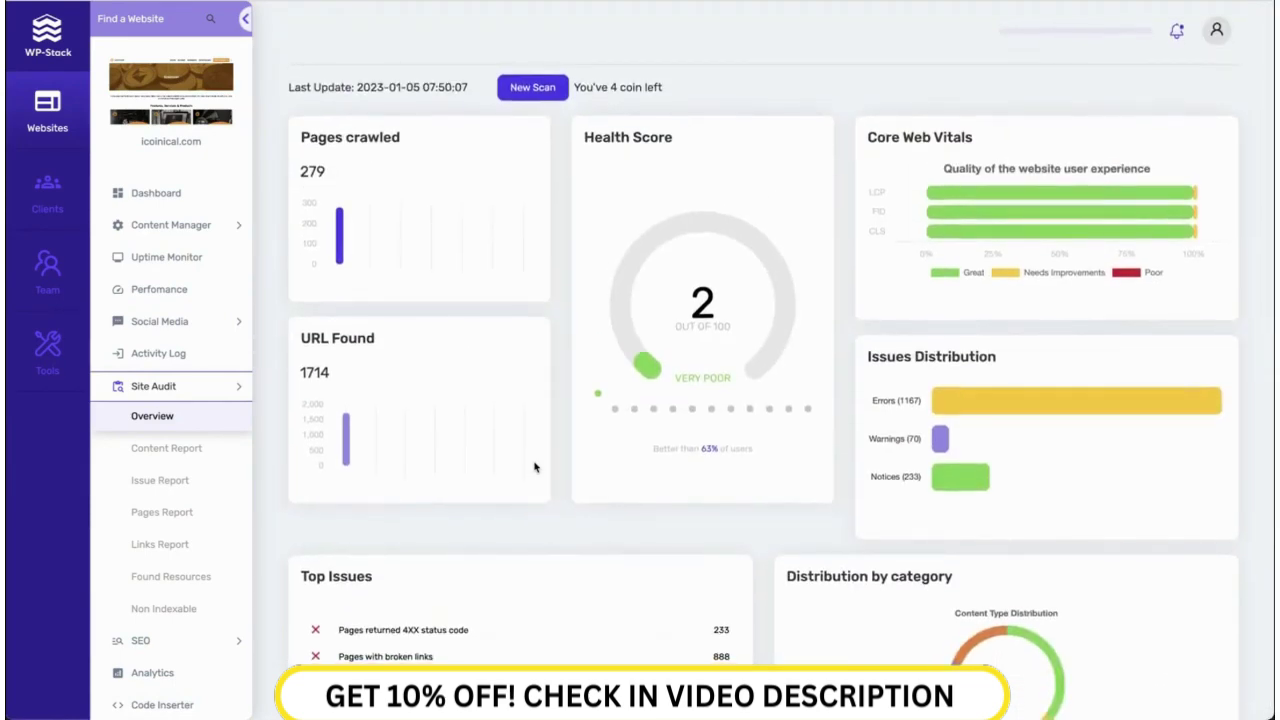
scroll(534, 467, "down", 1)
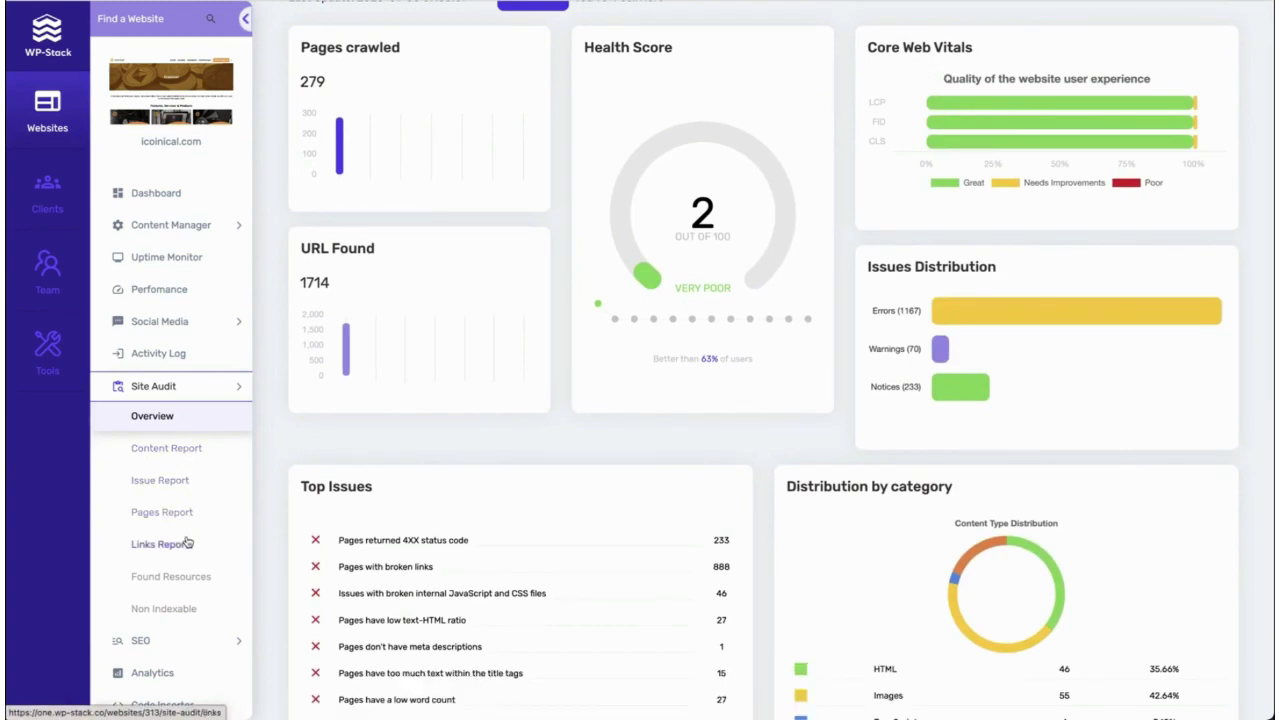
- Collapse the Site Audit section and open the Code Inserter to view the header, body and footer script areas
left_click(242, 385)
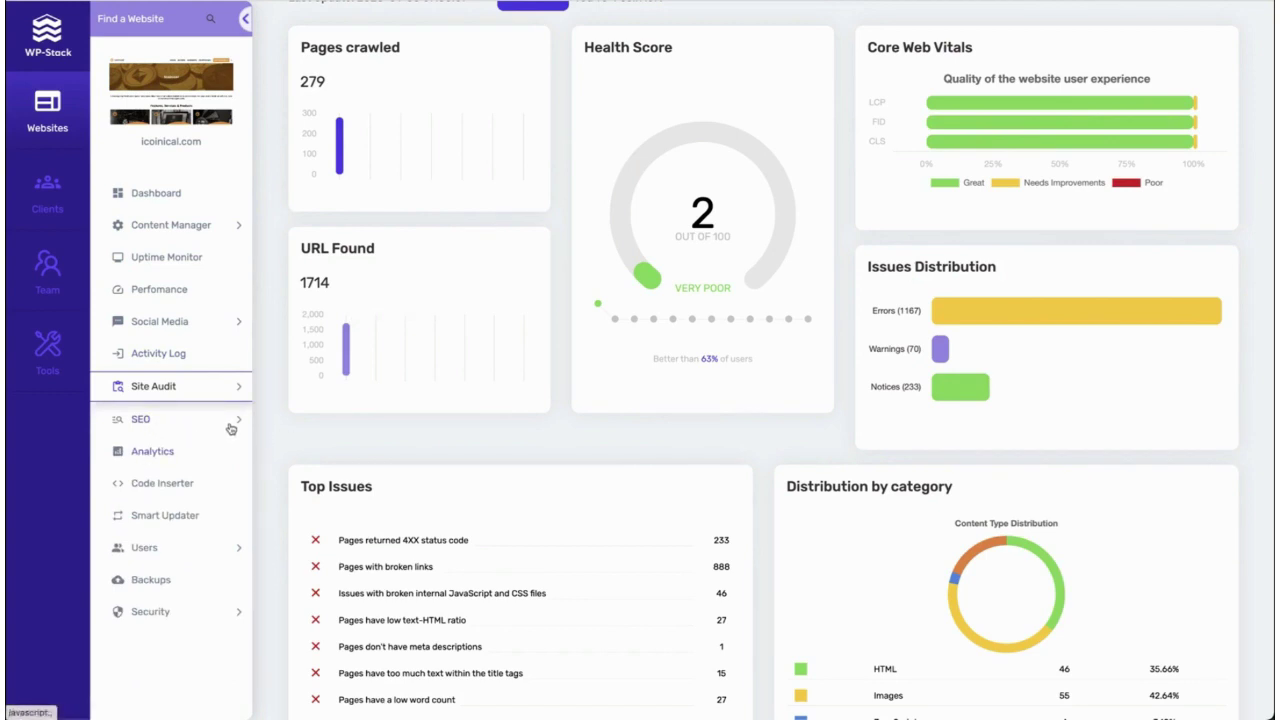
left_click(189, 486)
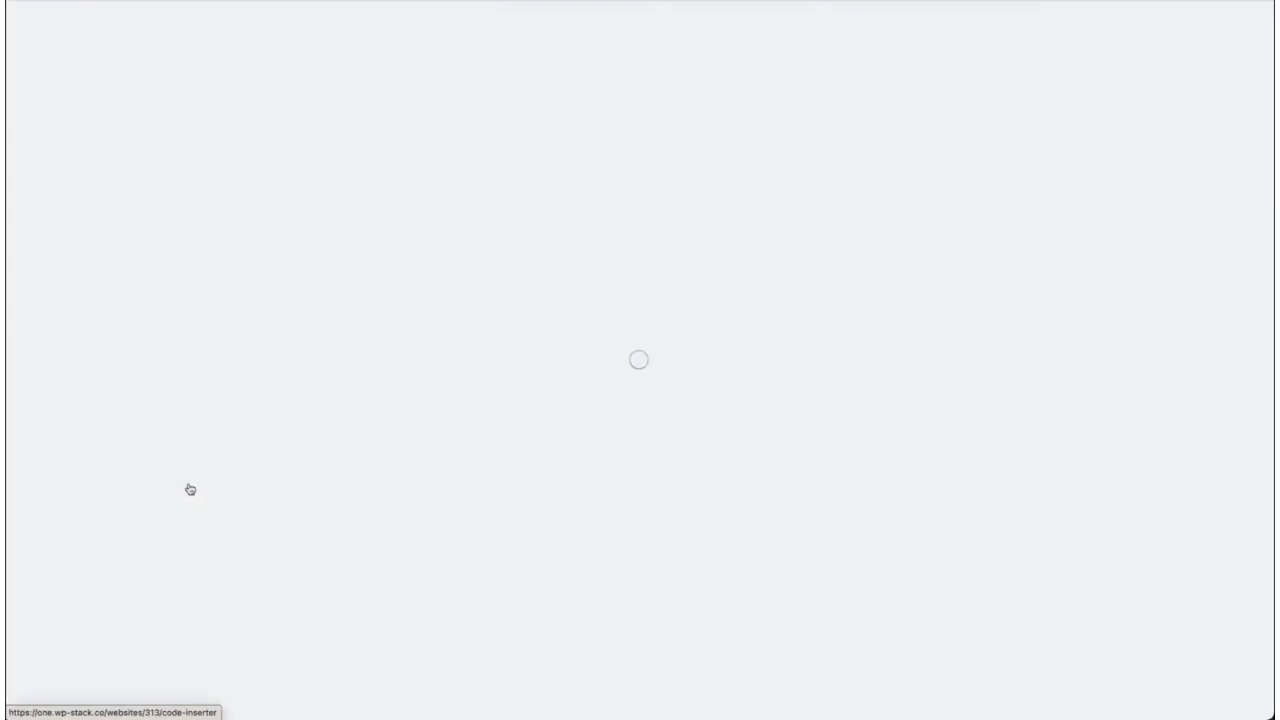
scroll(511, 260, "down", 2)
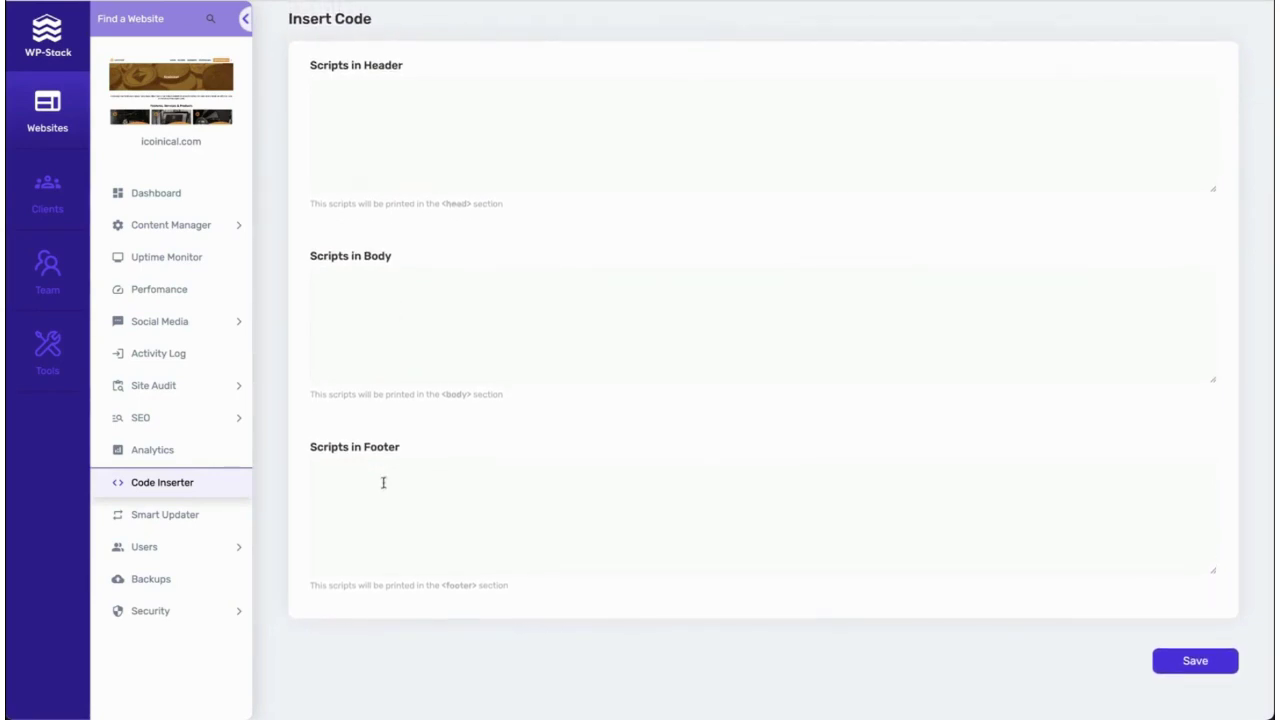
- Open the Smart Updater and check the available plugin, theme and WordPress updates
left_click(185, 517)
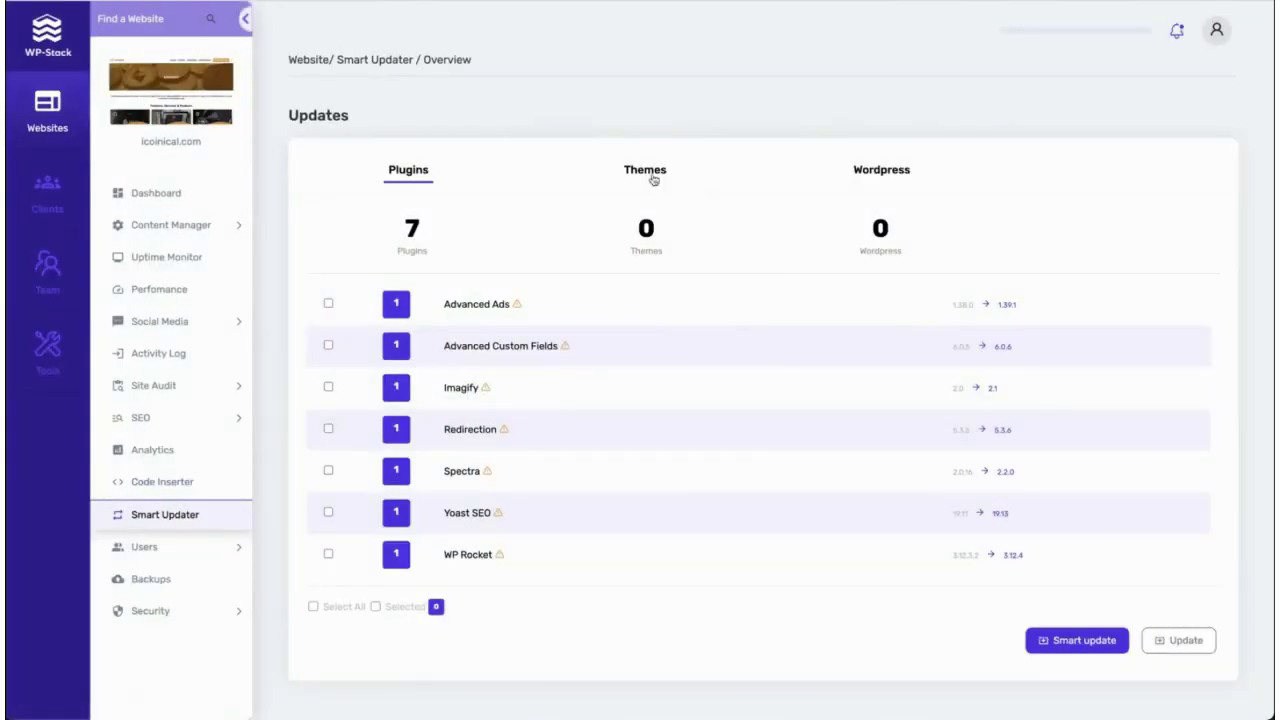
left_click(648, 172)
left_click(868, 171)
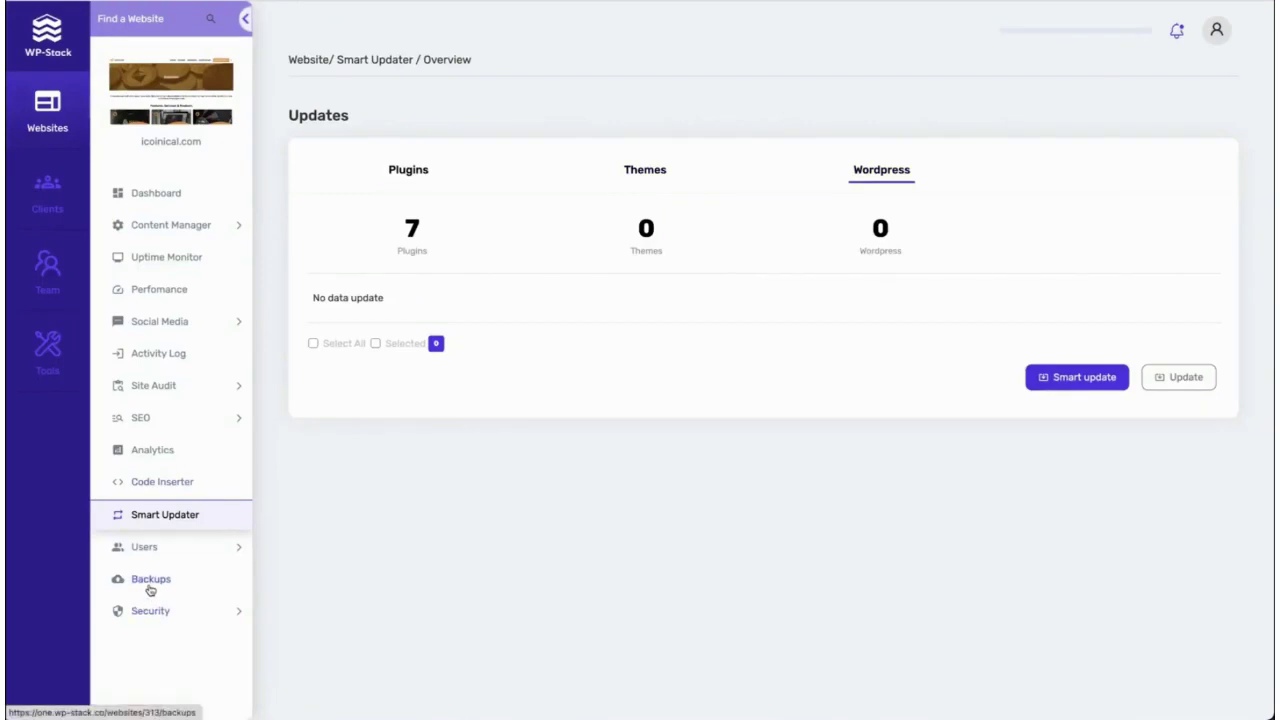
- Reveal the Users options, and open the site's Backups page to review its overview, sync chart and backup calendar
left_click(236, 553)
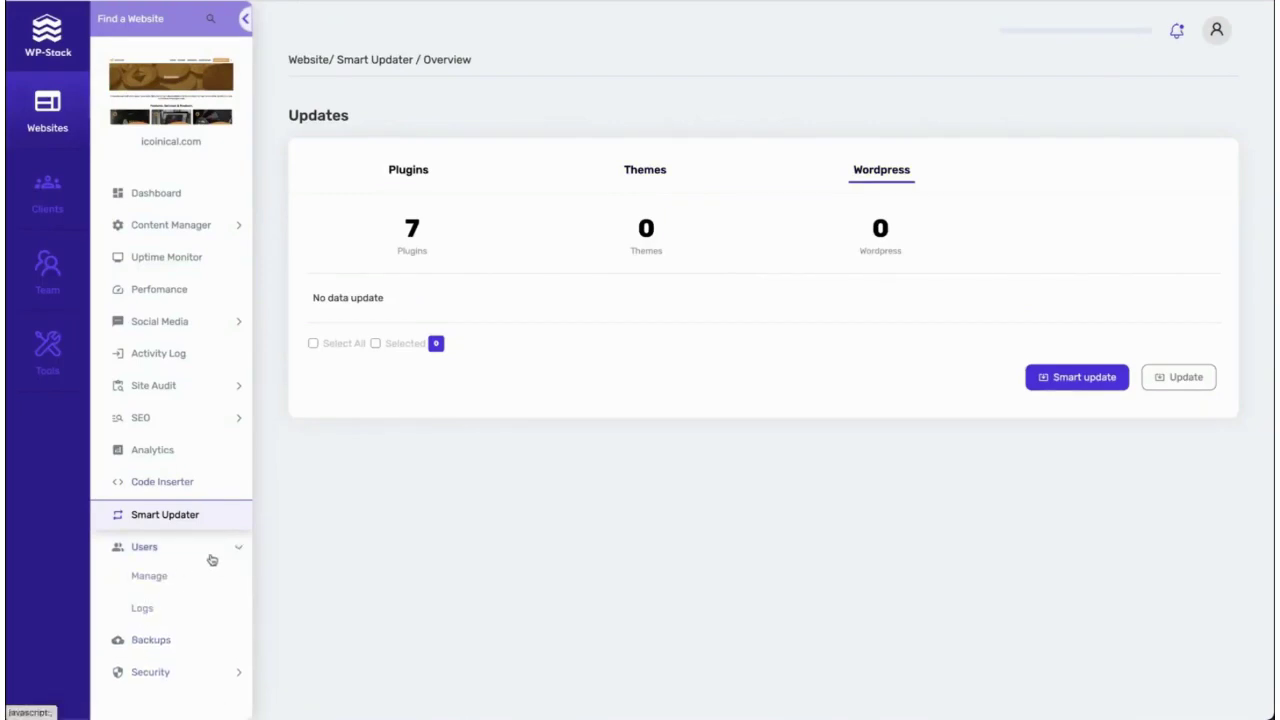
scroll(212, 558, "down", 1)
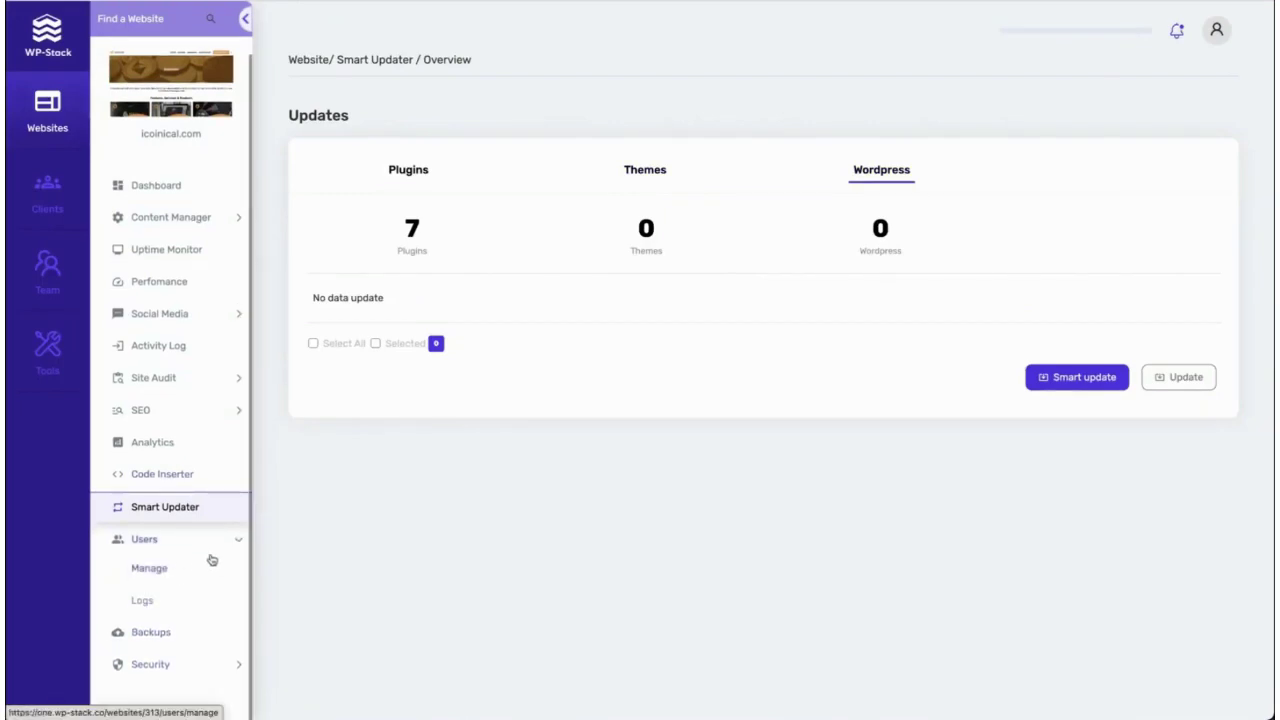
left_click(161, 642)
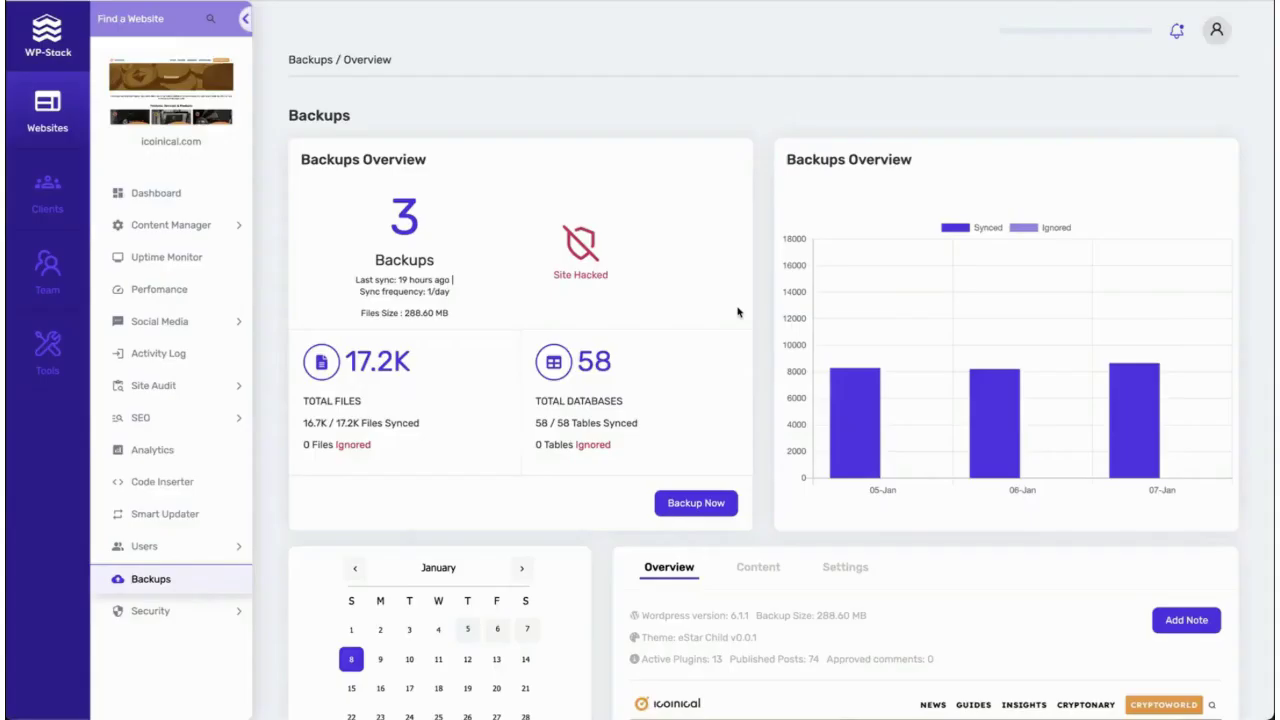
scroll(700, 326, "down", 2)
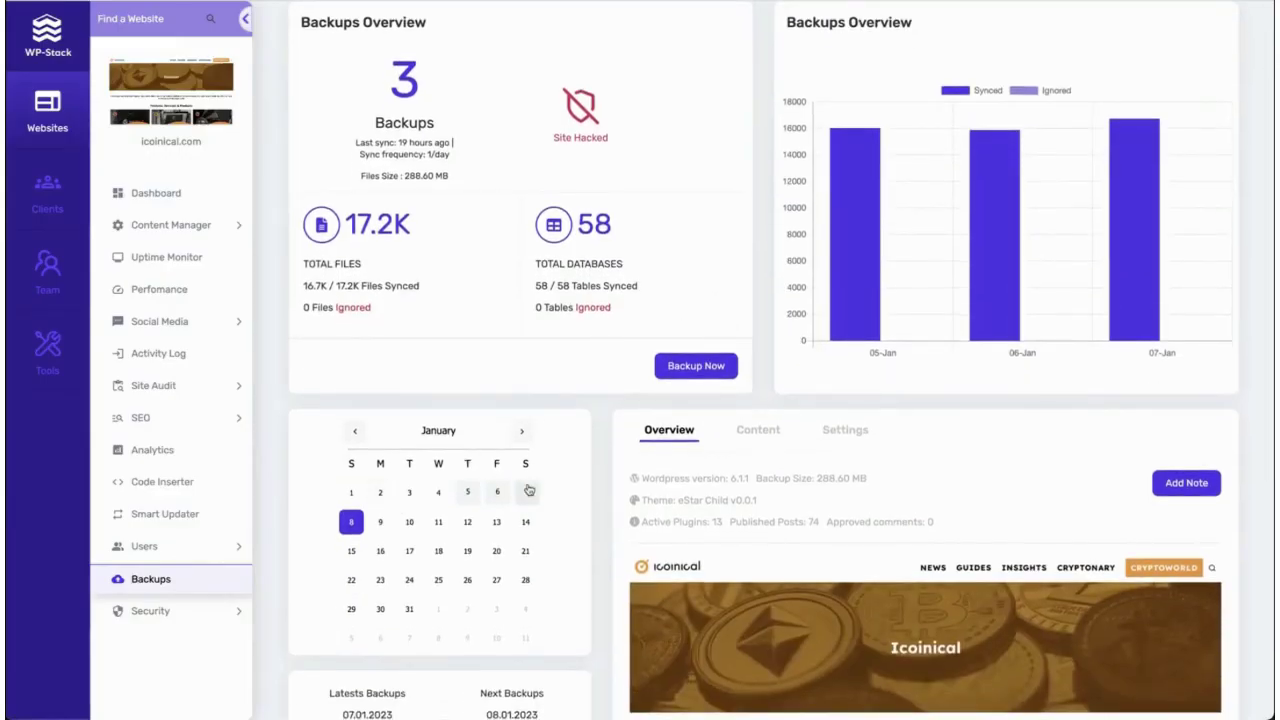
scroll(525, 490, "down", 1)
scroll(601, 430, "up", 2)
scroll(760, 430, "down", 1)
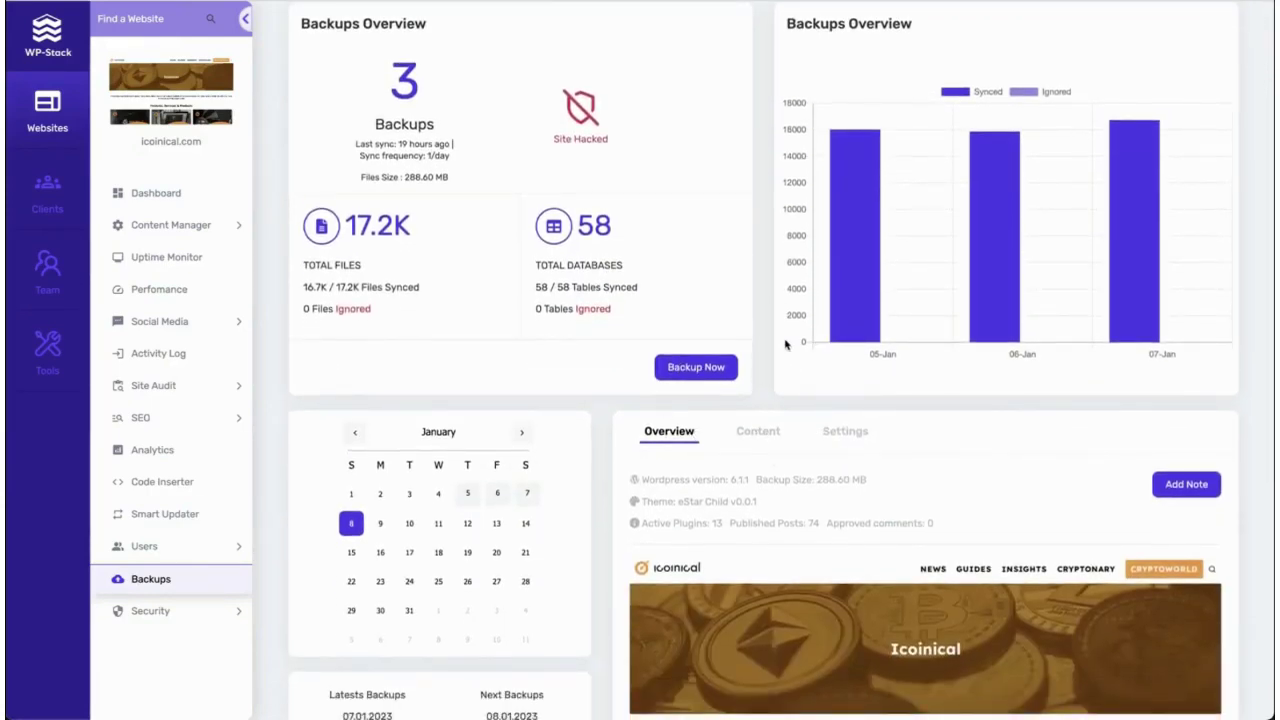
- Review the Backups page's calendar, site snapshot details and overview of synced files and databases
scroll(786, 345, "down", 4)
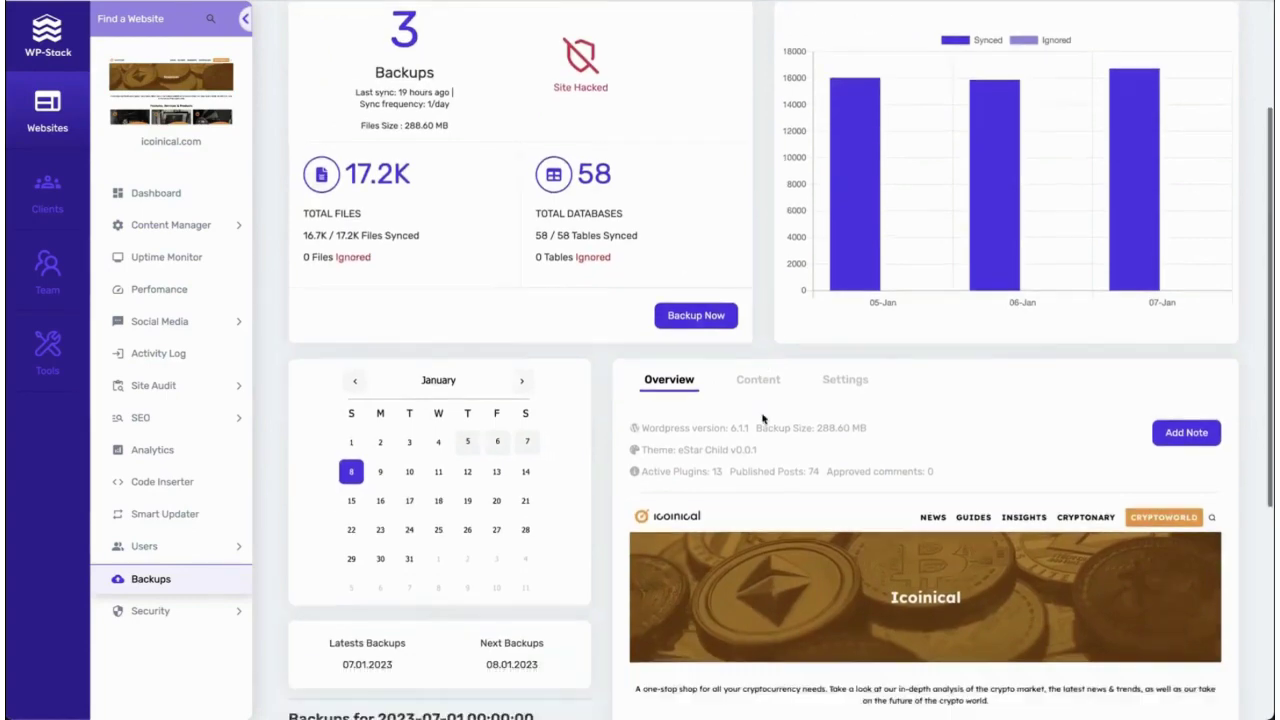
scroll(571, 480, "up", 5)
scroll(563, 509, "up", 1)
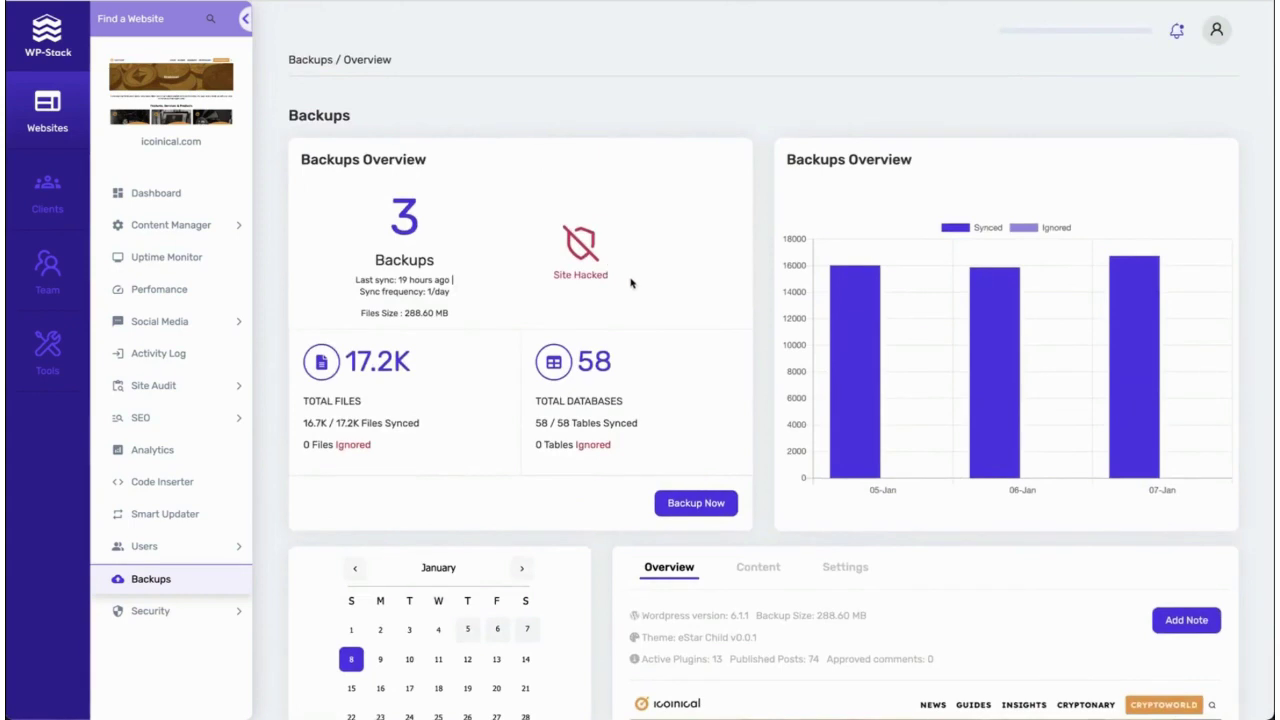
- Open the site's Malware Scan under Security and examine its sync status, last scan and list of flagged files
left_click(243, 611)
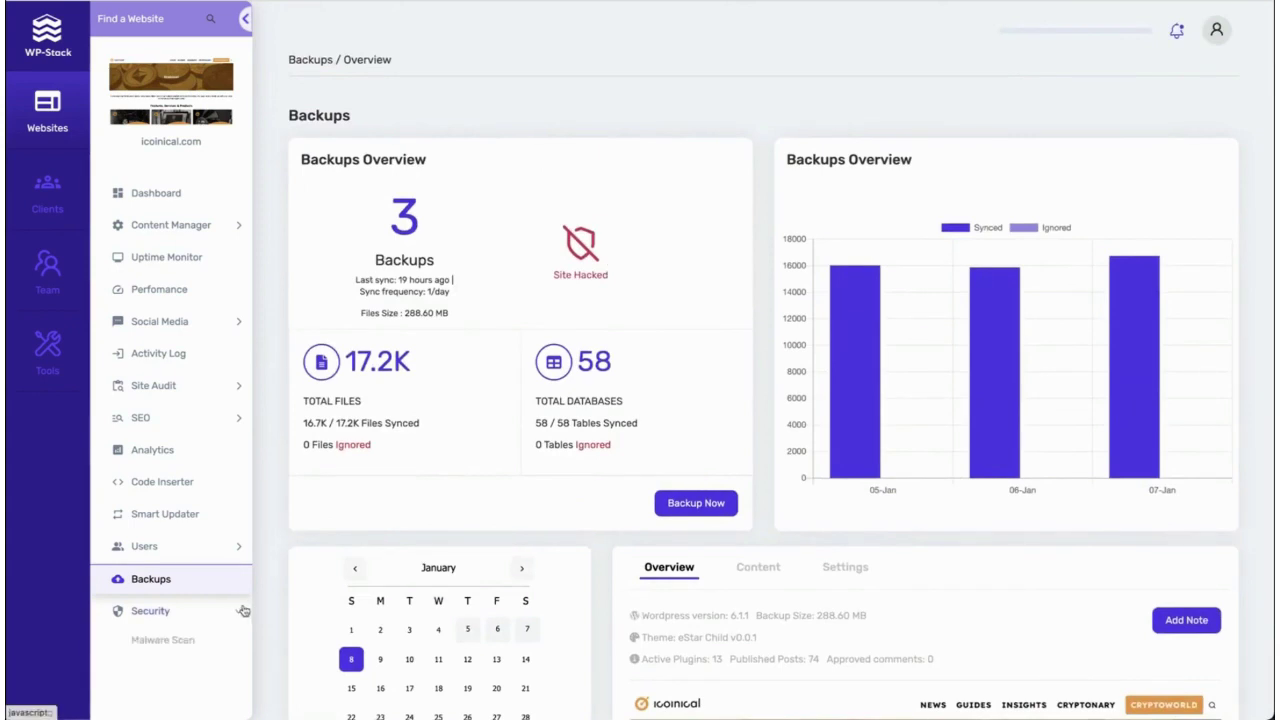
left_click(168, 644)
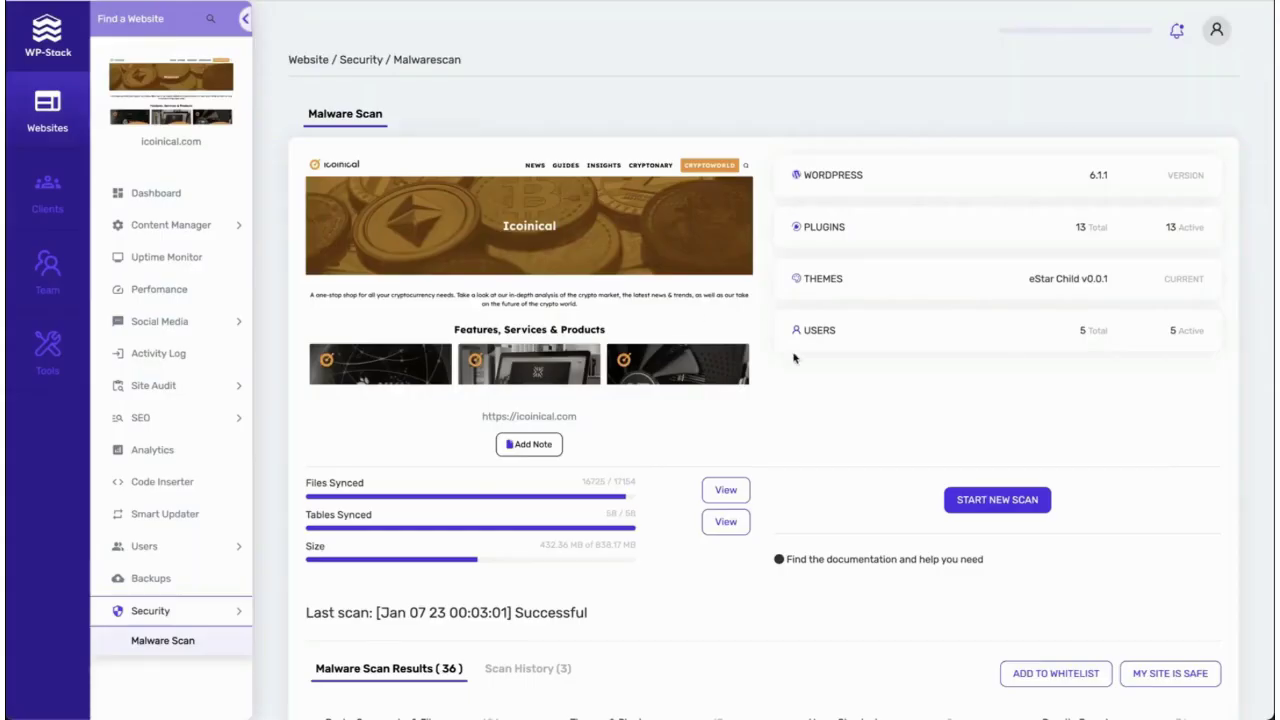
scroll(792, 358, "down", 5)
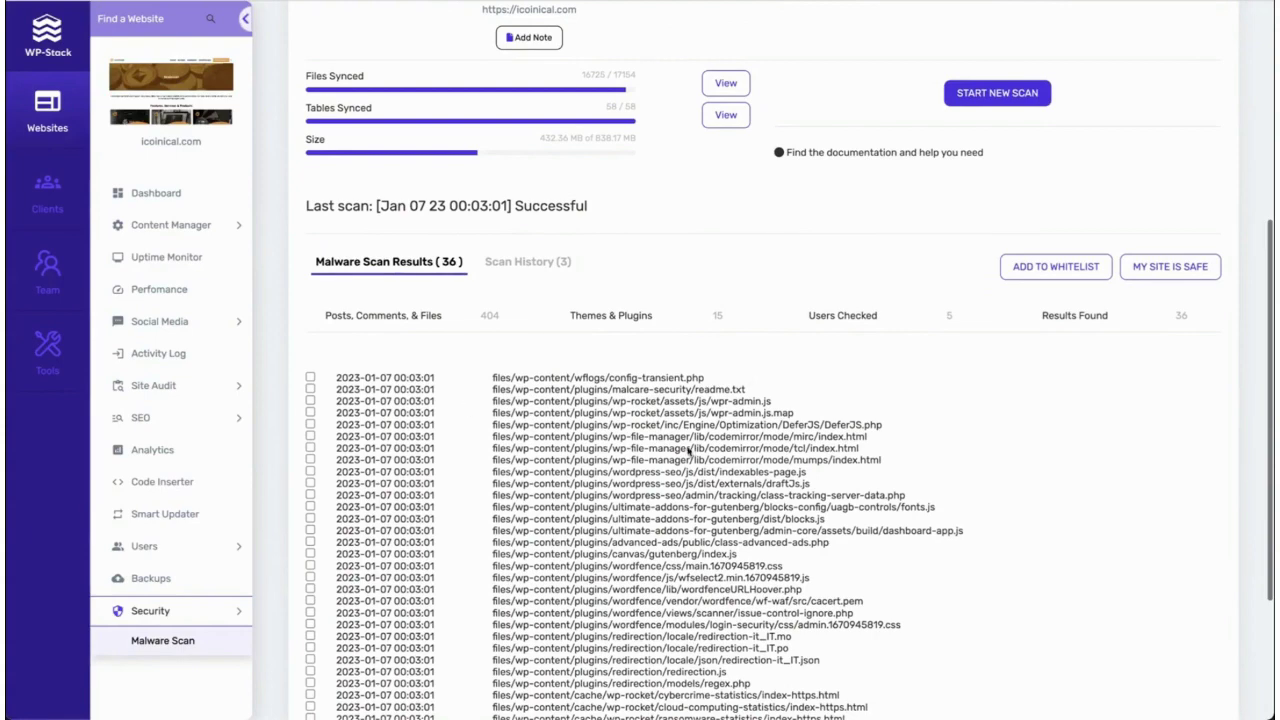
scroll(666, 527, "down", 2)
scroll(557, 220, "up", 2)
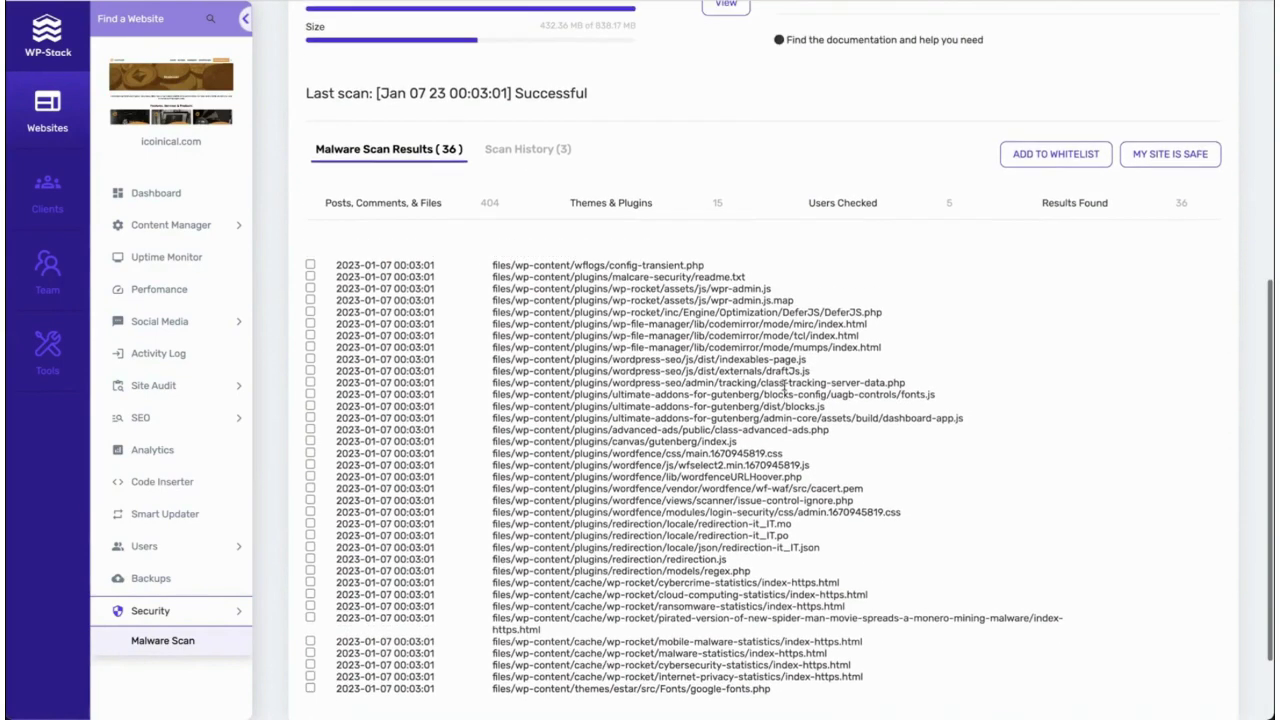
scroll(663, 383, "down", 1)
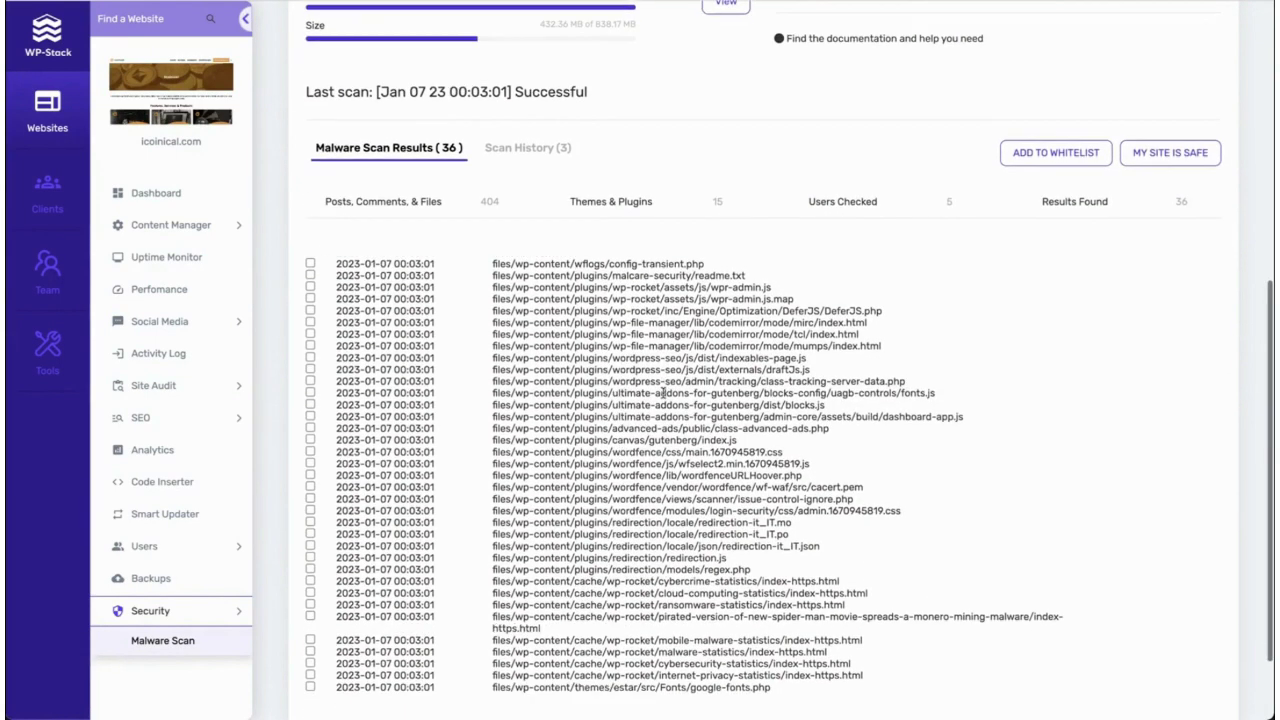
scroll(663, 393, "down", 2)
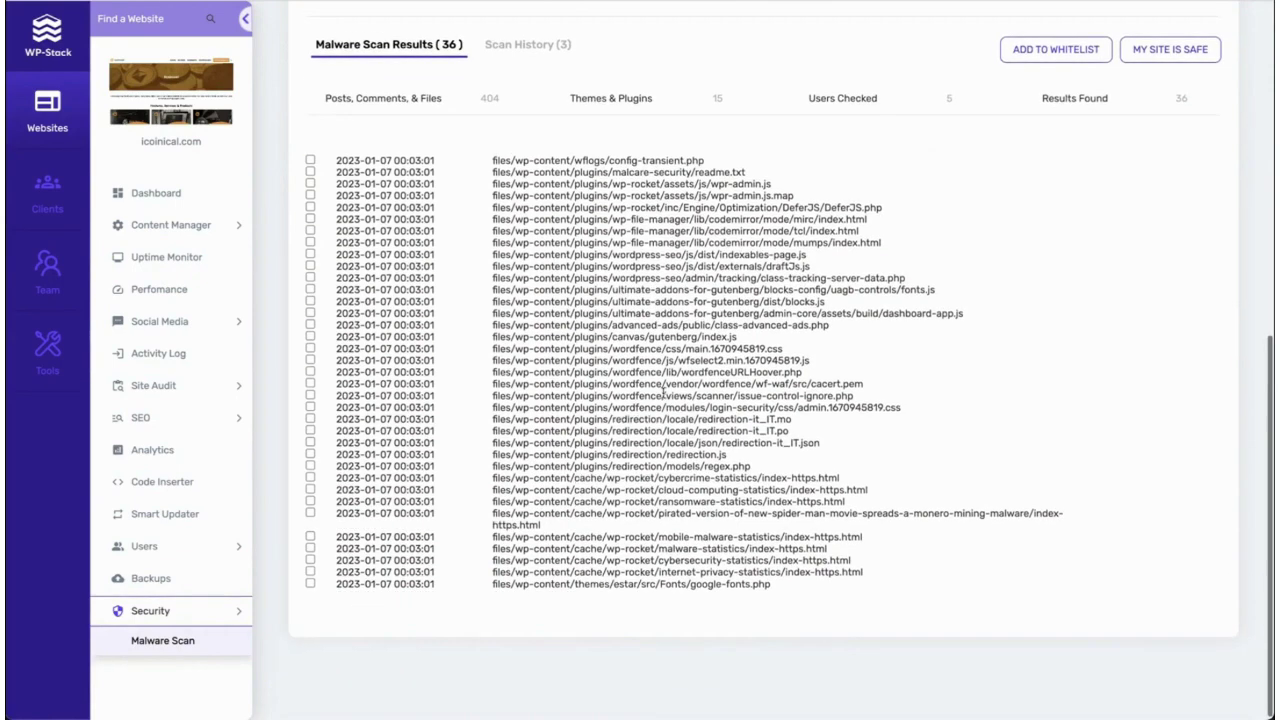
scroll(678, 216, "up", 3)
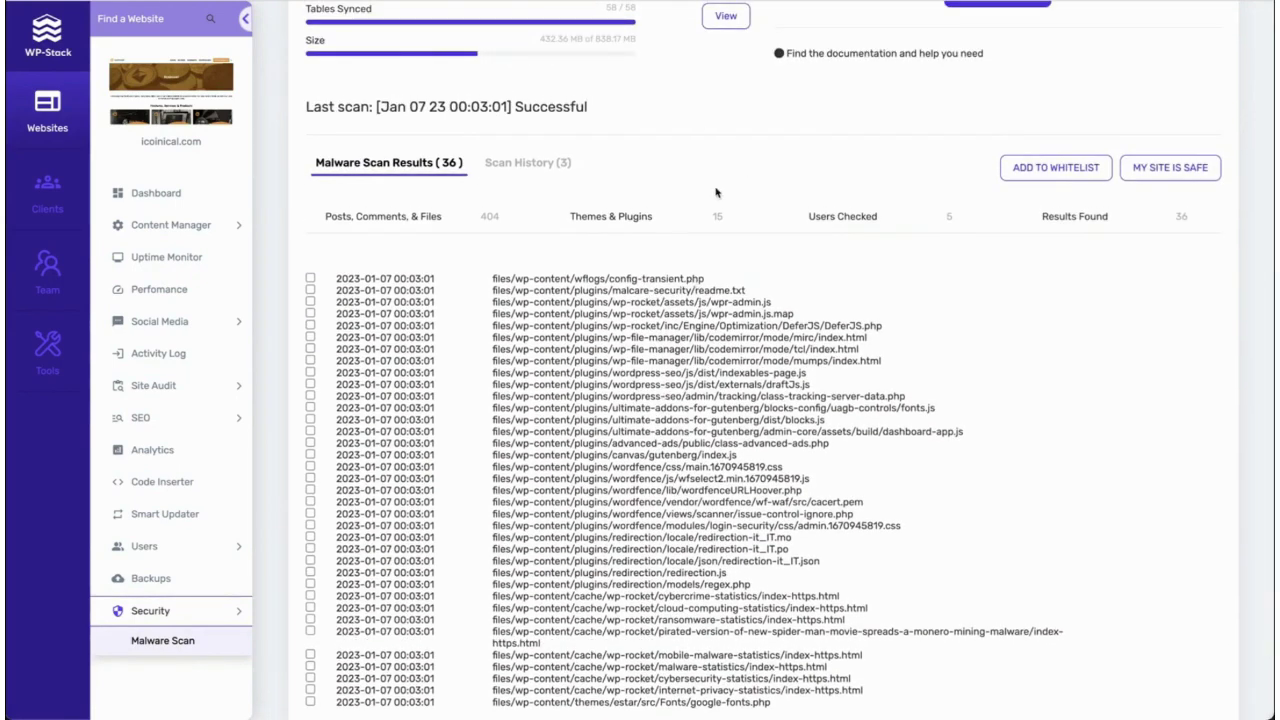
scroll(715, 190, "up", 10)
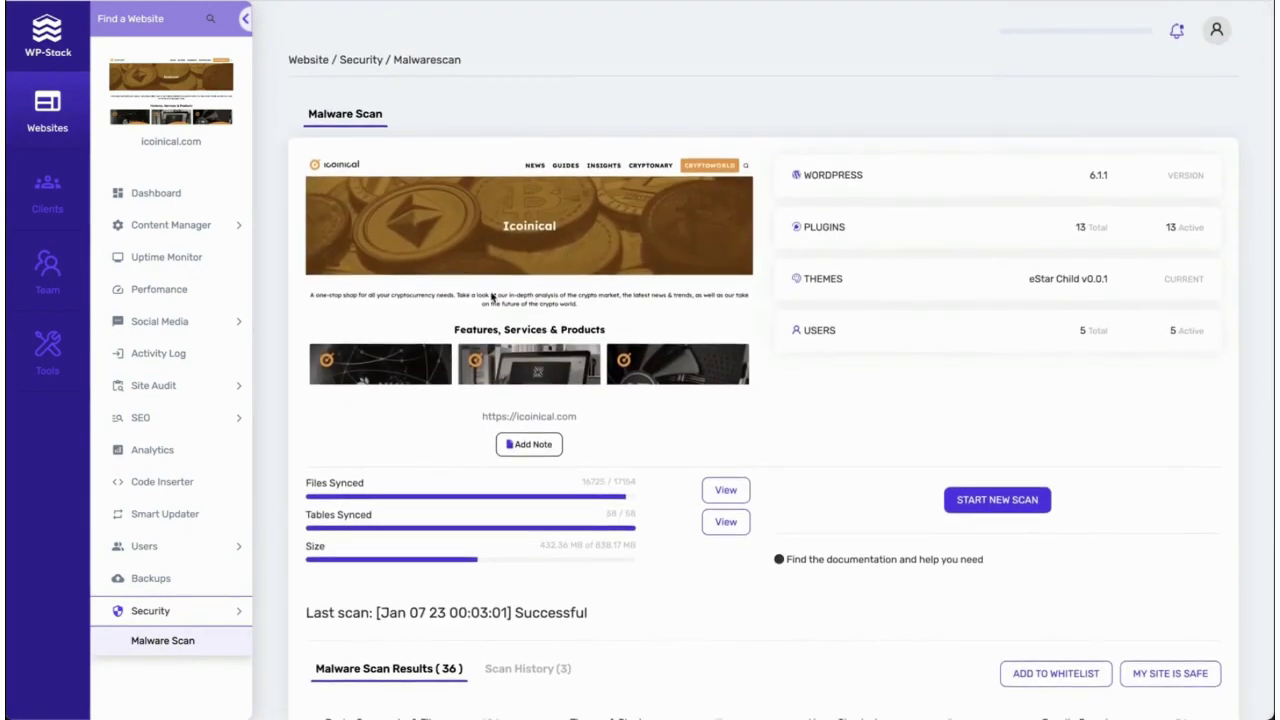
- View the account's Clients and Team pages, and return to the Websites list to browse the connected sites
left_click(58, 209)
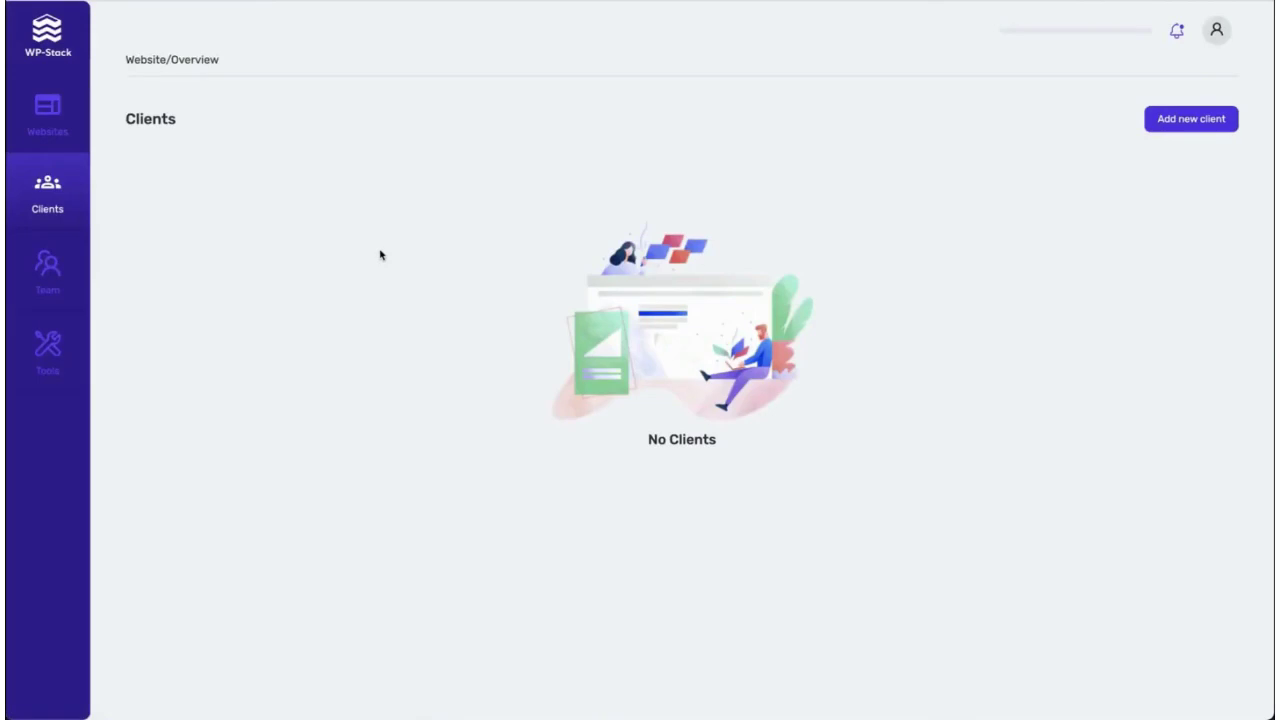
left_click(58, 270)
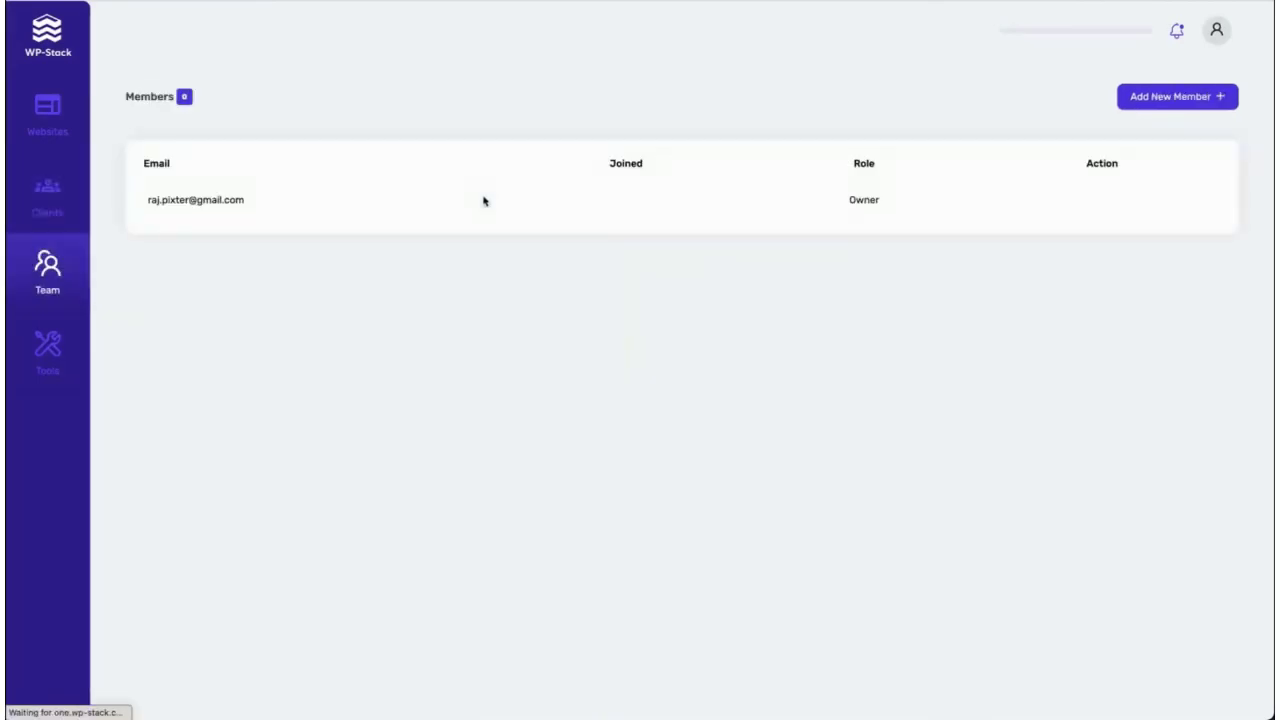
left_click(51, 128)
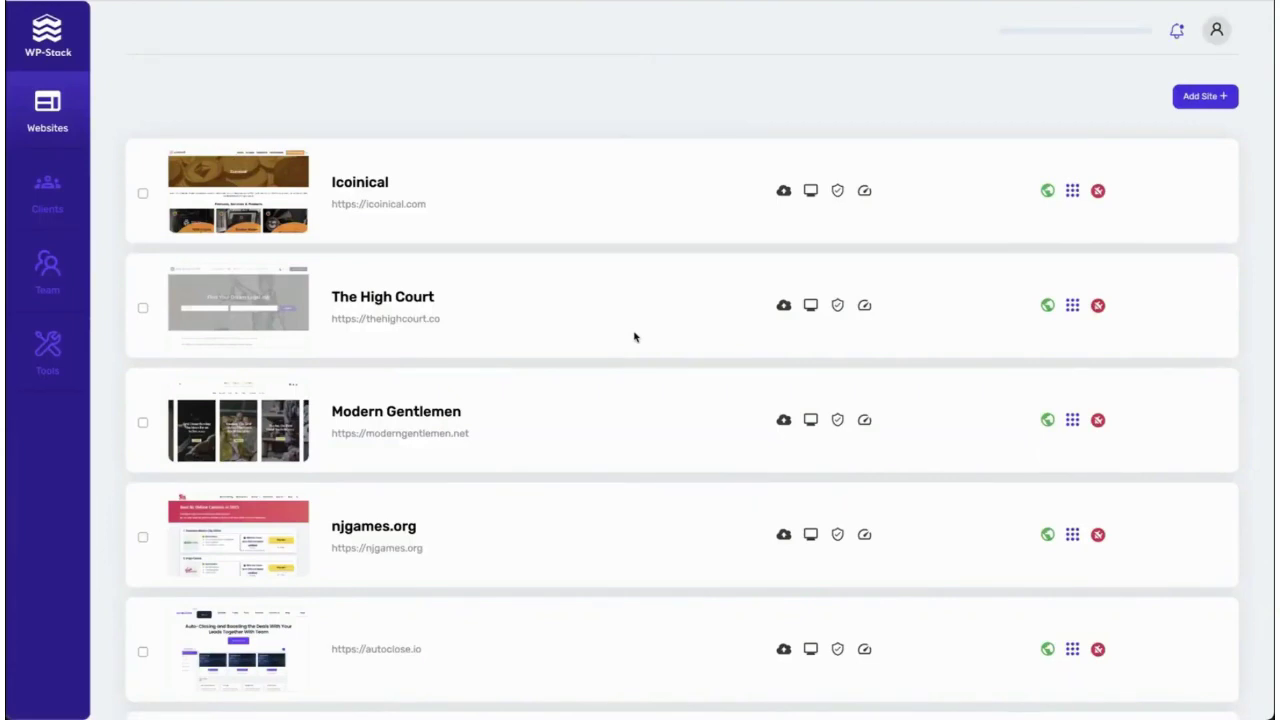
scroll(729, 357, "down", 3)
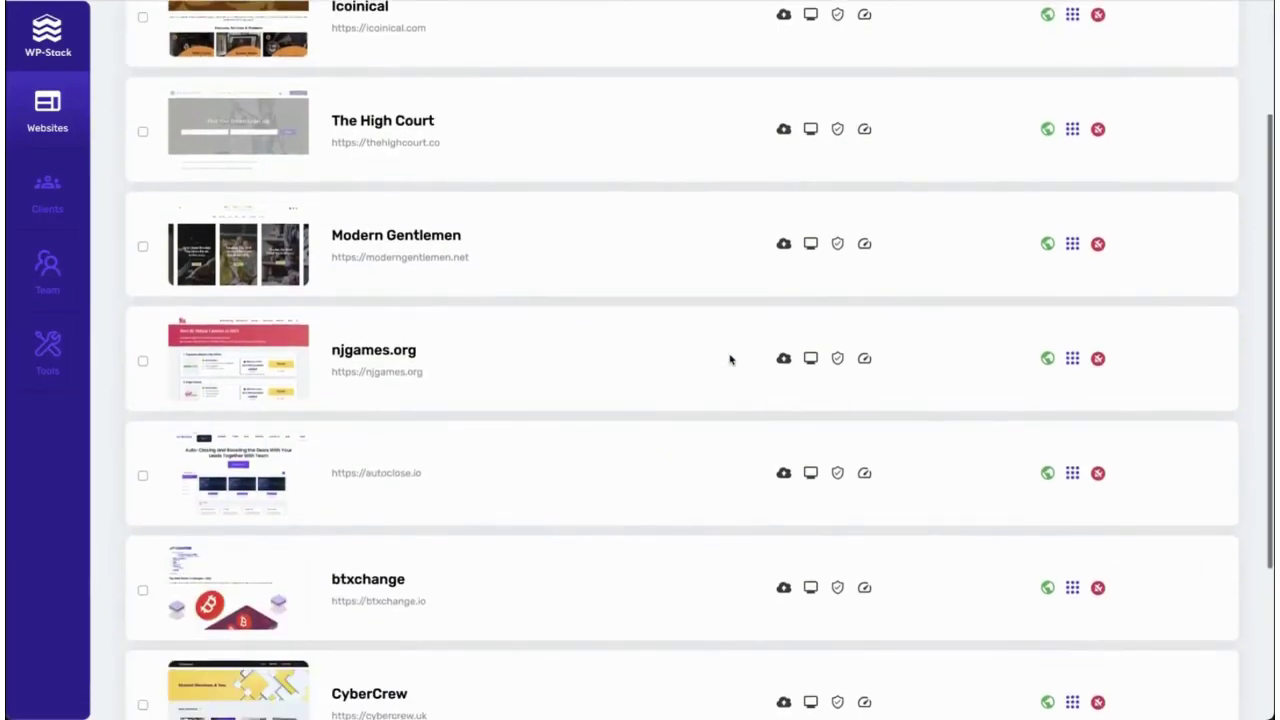